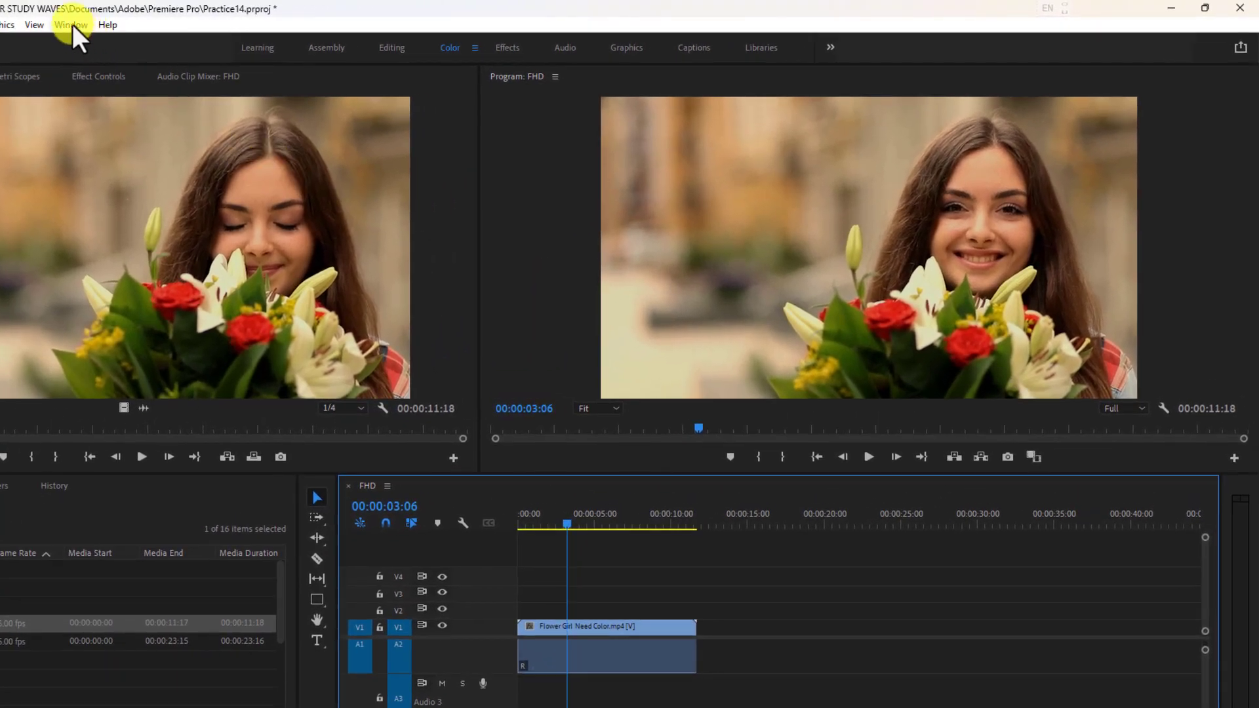
# Show the Lumetri Color panel and expand its Basic Correction section.
pyautogui.click(213, 22)
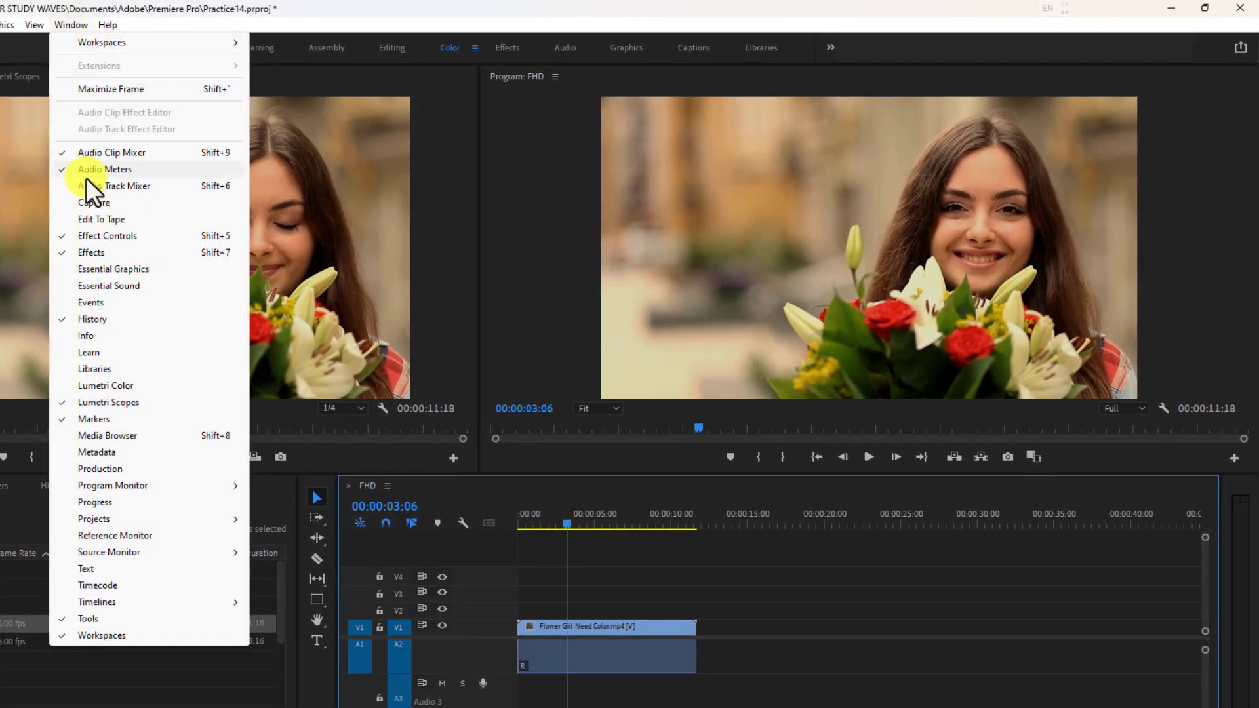
pyautogui.click(112, 387)
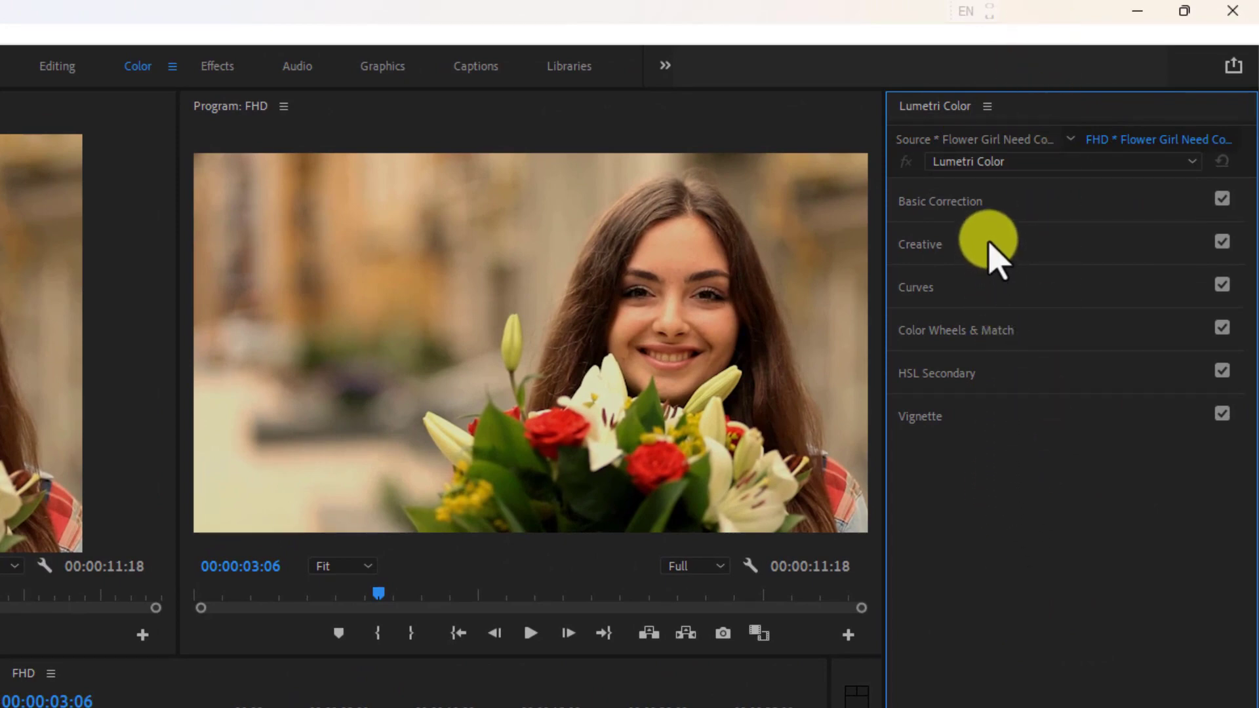
pyautogui.click(970, 210)
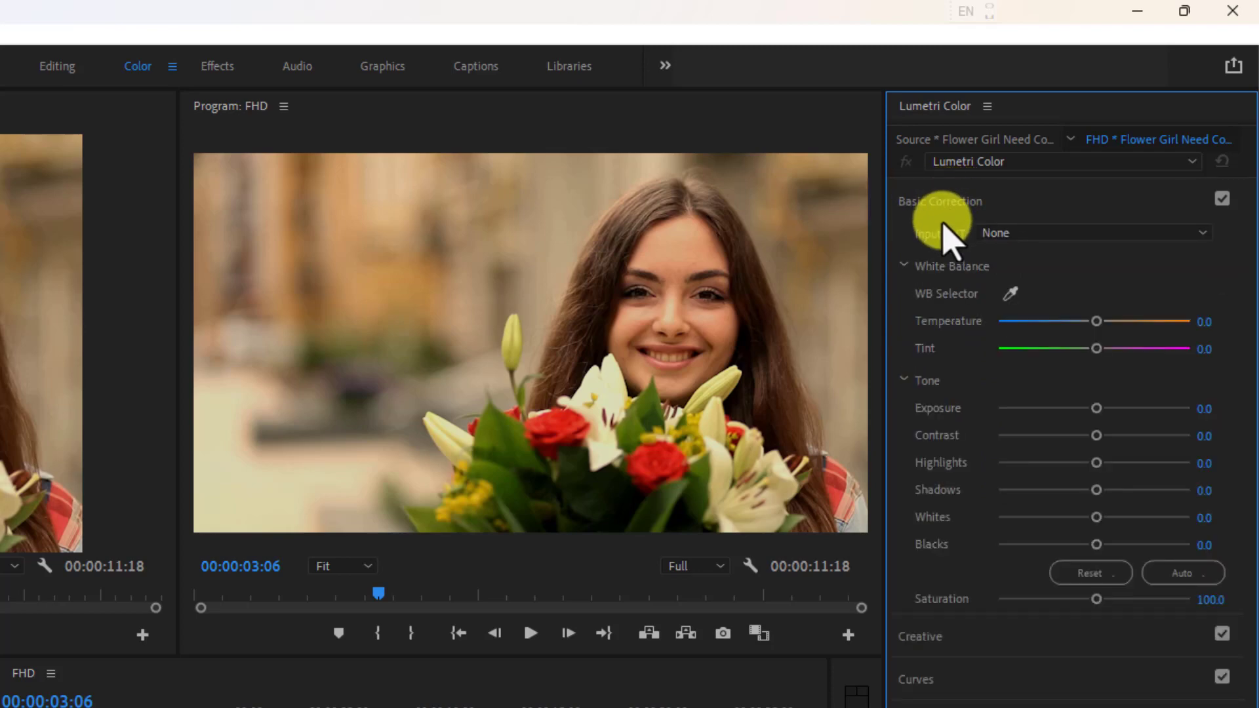
# Try the input LUTs Phantom_Rec709_Gamma, D-21_delogC_EI0200_B1, ARRI_Universal_HD and ARRI_Universal_DCI on the flower girl clip.
pyautogui.click(998, 234)
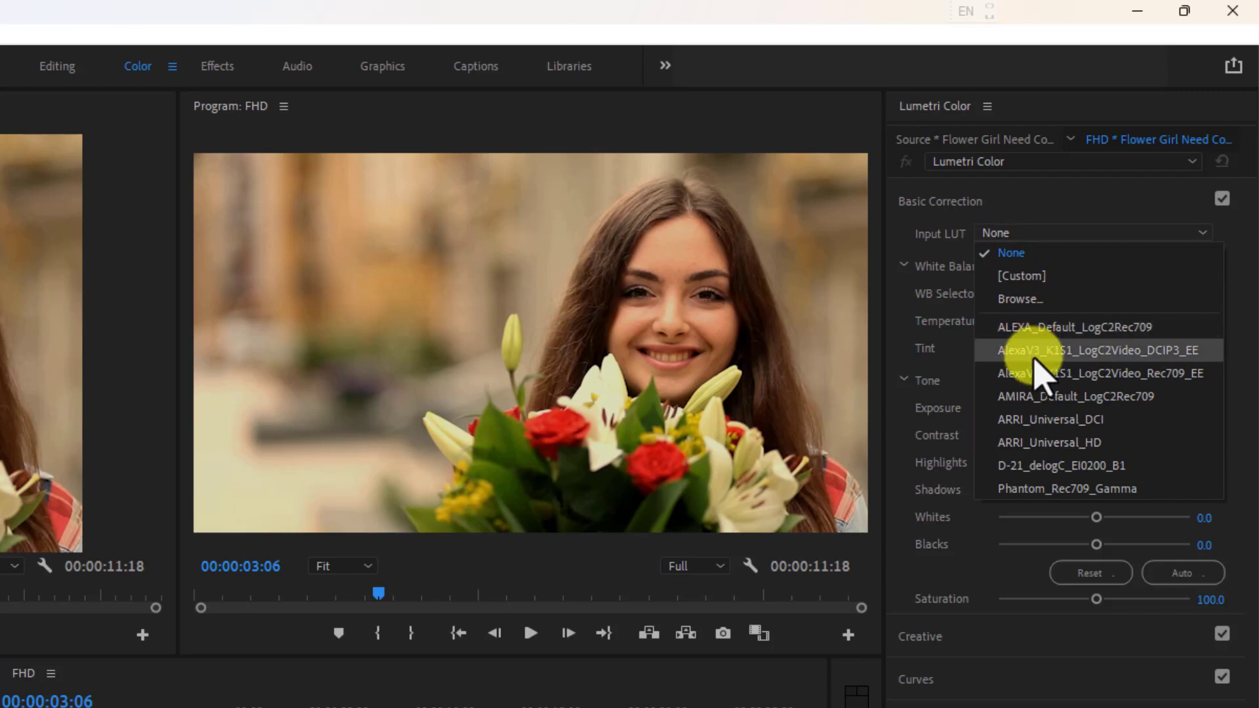
pyautogui.click(1038, 491)
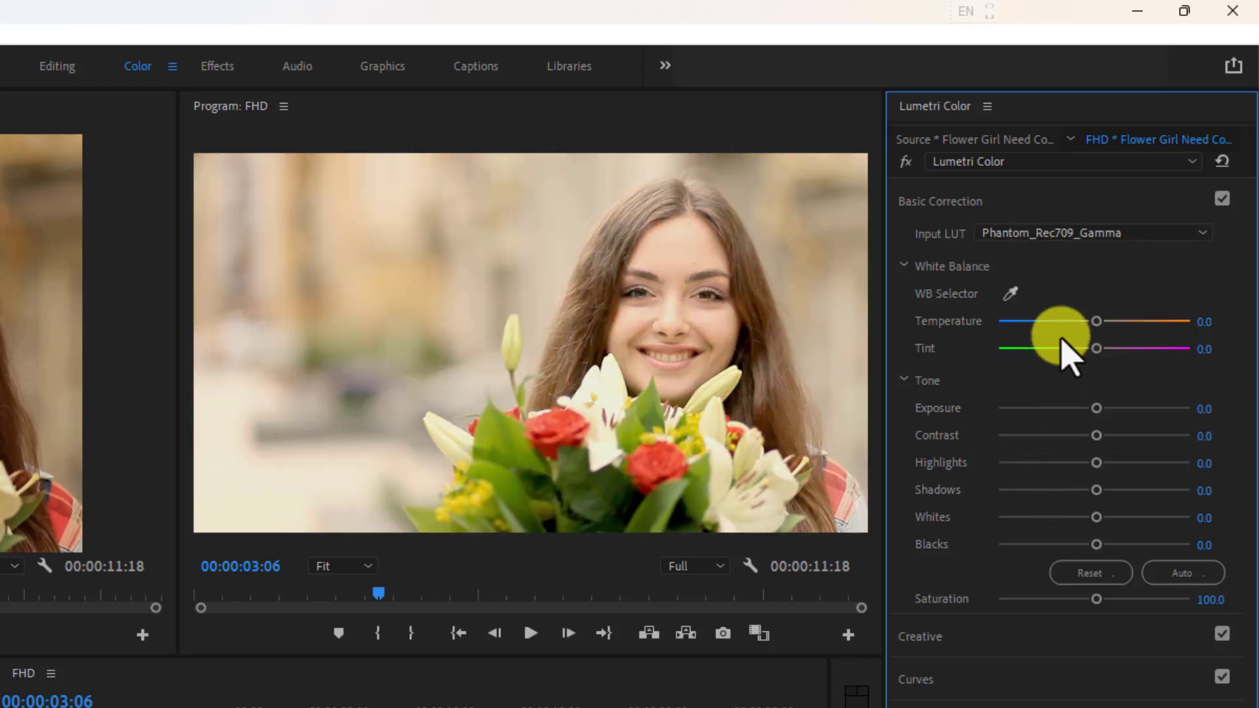
pyautogui.click(1061, 235)
pyautogui.click(1048, 466)
pyautogui.click(1050, 234)
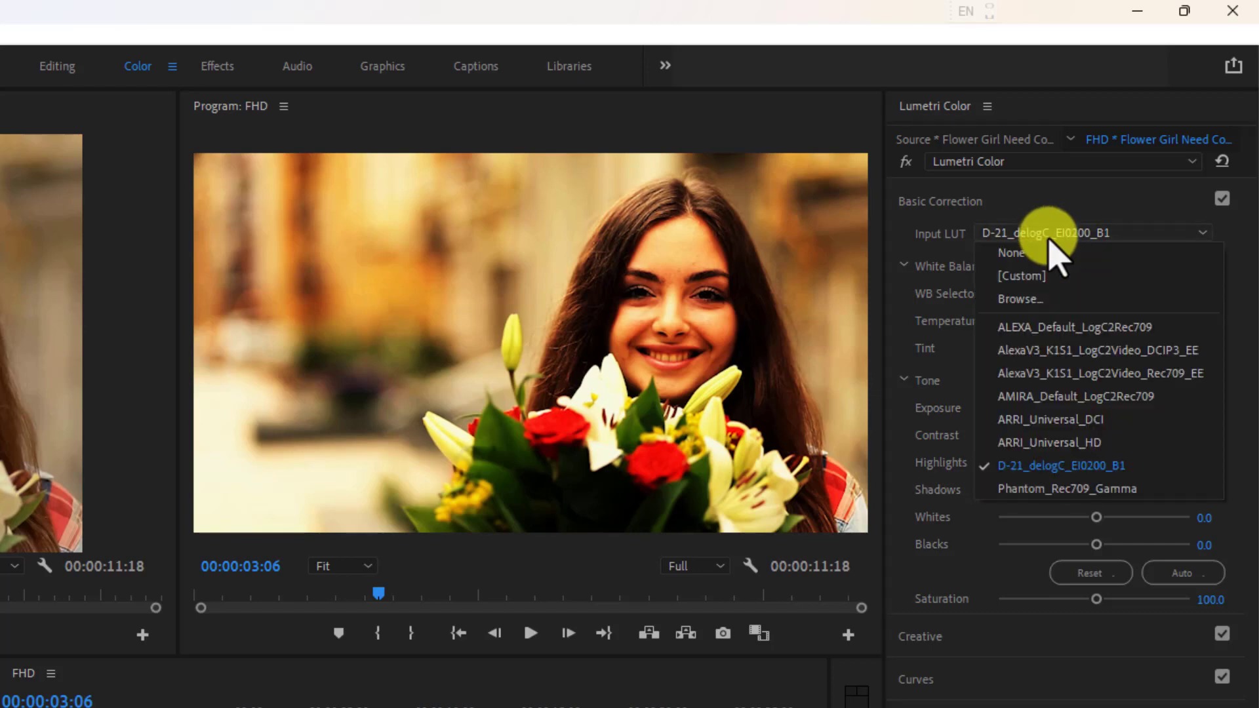
pyautogui.click(1047, 443)
pyautogui.click(1040, 234)
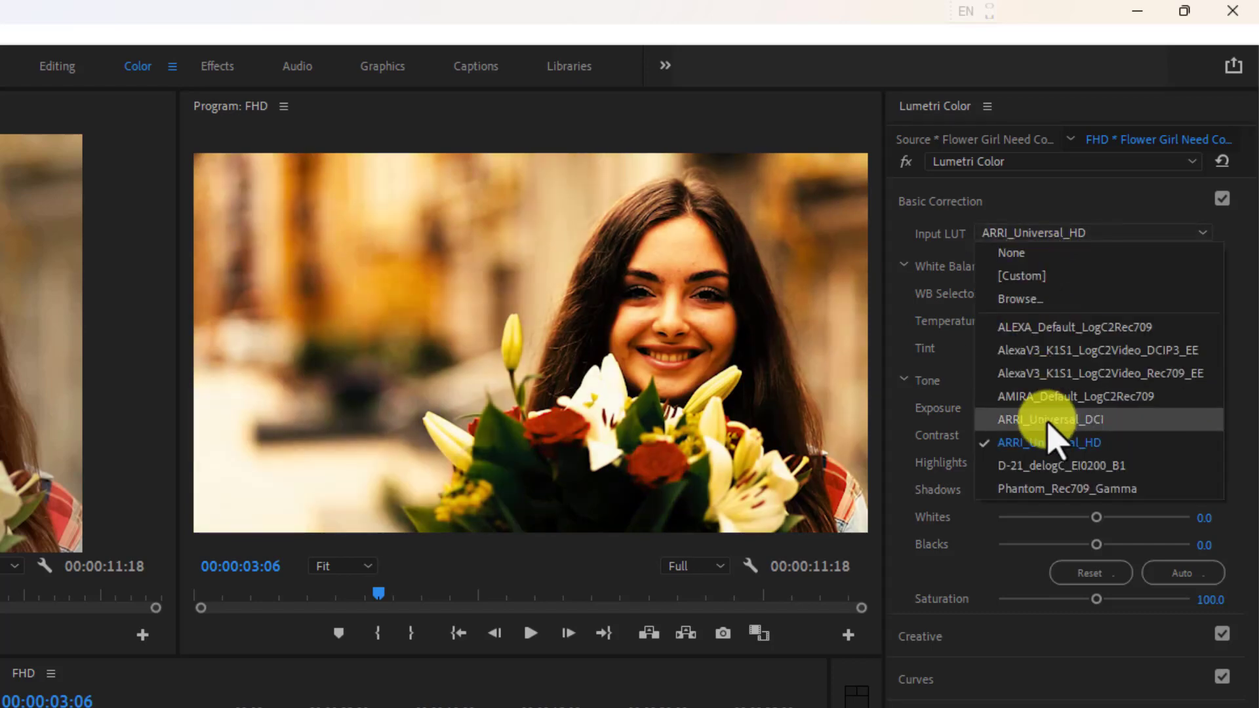
pyautogui.click(1046, 420)
# Try the AMIRA_Default_LogC2Rec709, AlexaV3_K1S1_LogC2Video_Rec709_EE and AlexaV3_K1S1_LogC2Video_DCIP3_EE input LUTs, and return the input LUT to None.
pyautogui.click(1037, 236)
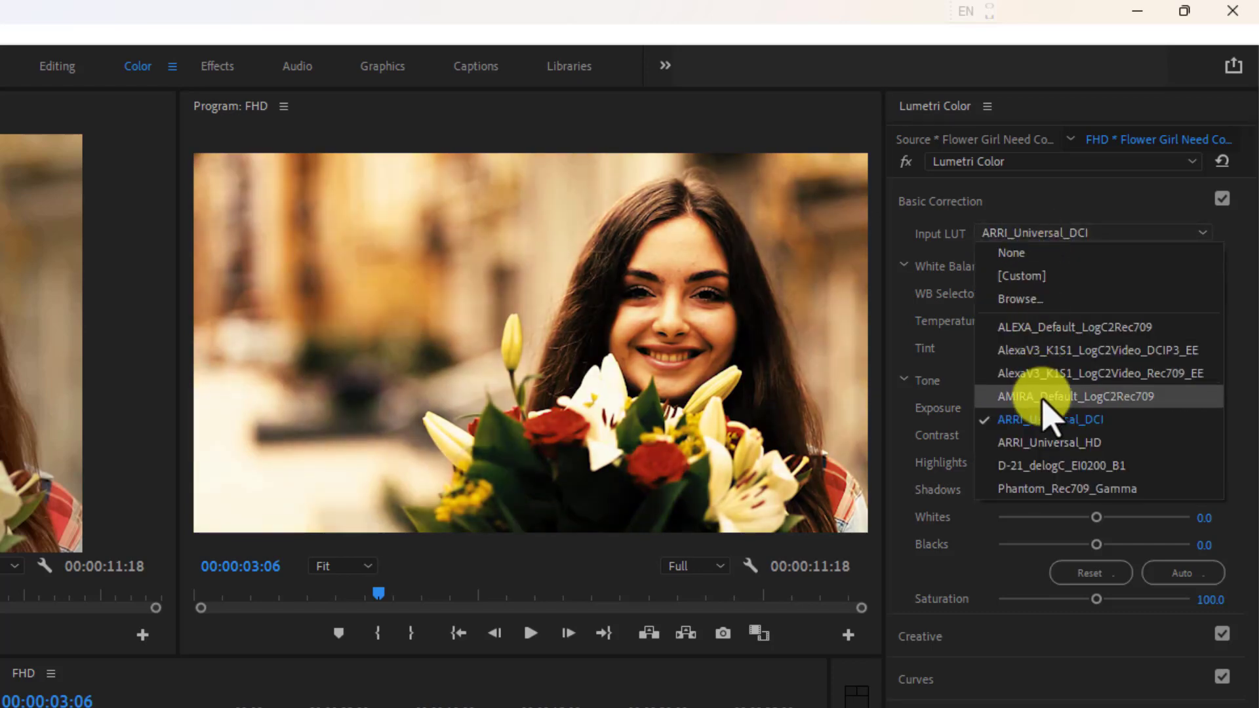
pyautogui.click(1046, 397)
pyautogui.click(1038, 235)
pyautogui.click(1042, 373)
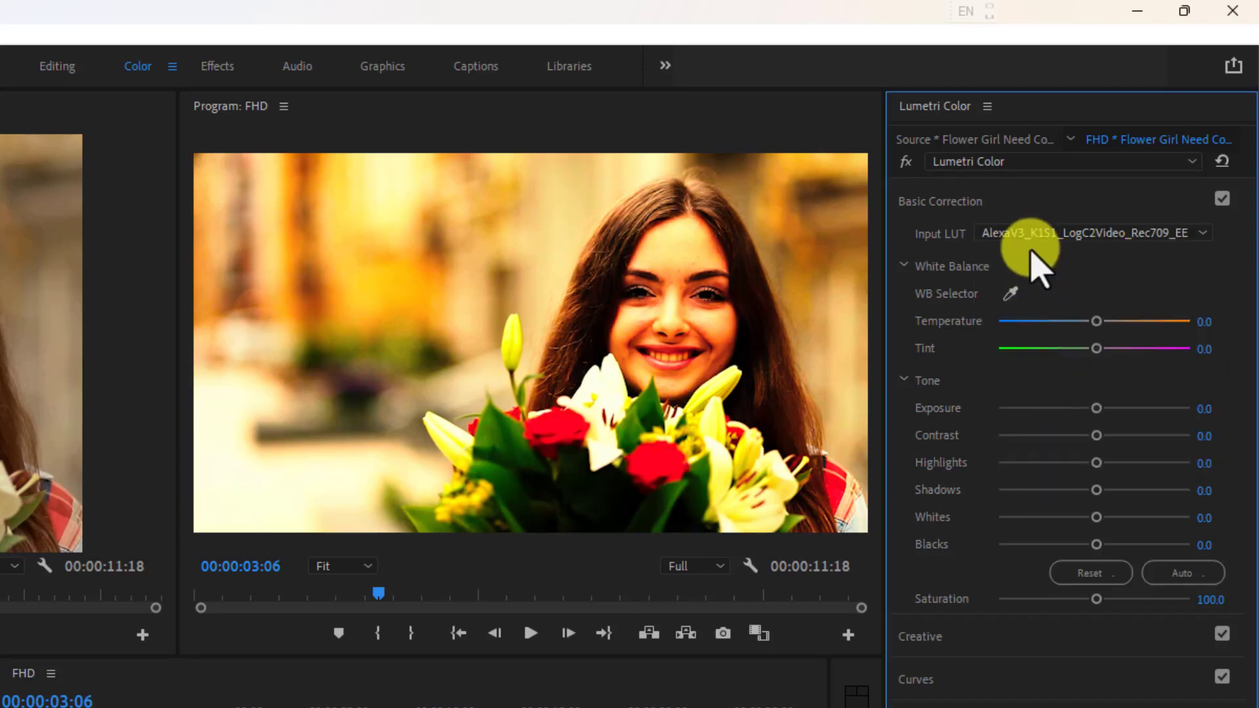
pyautogui.click(1035, 236)
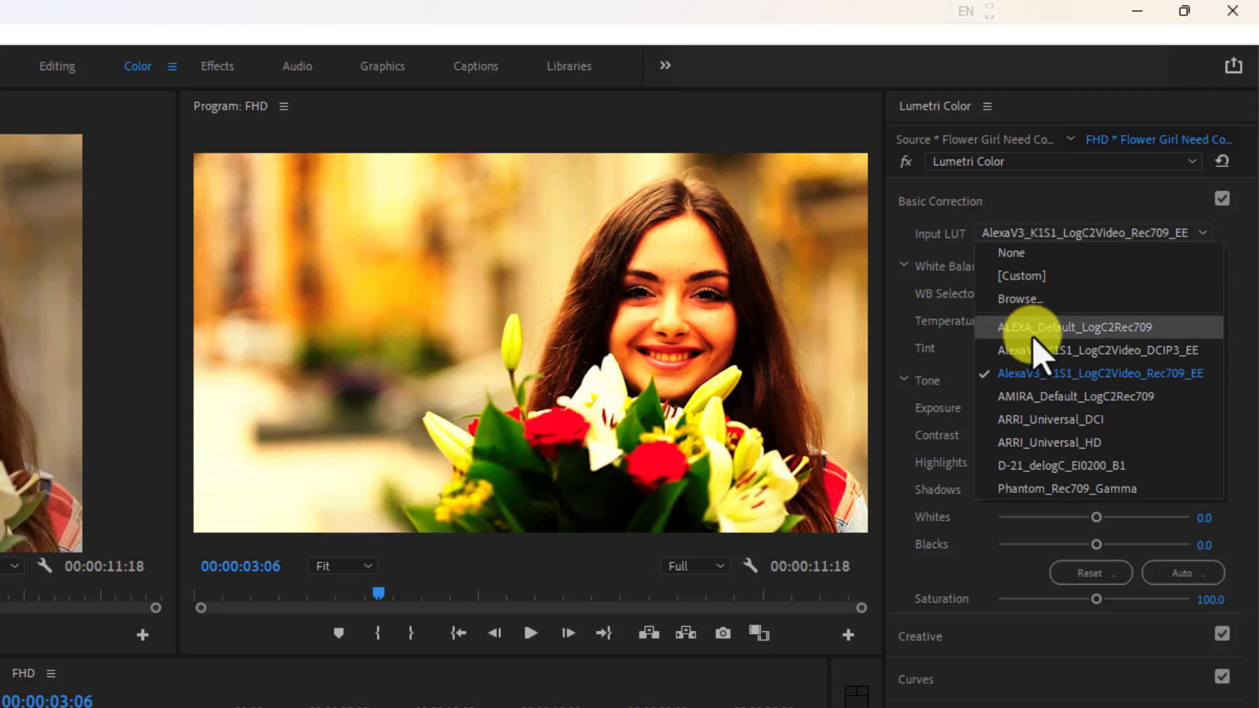
pyautogui.click(1041, 351)
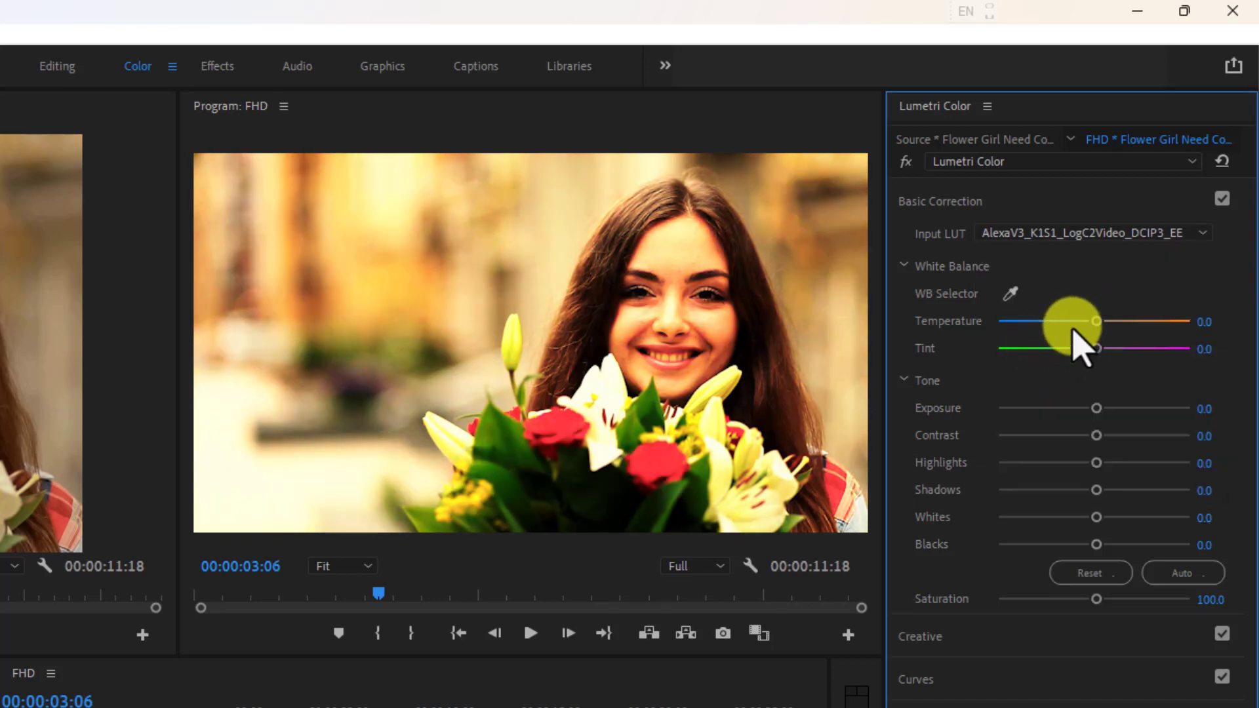
pyautogui.click(1036, 235)
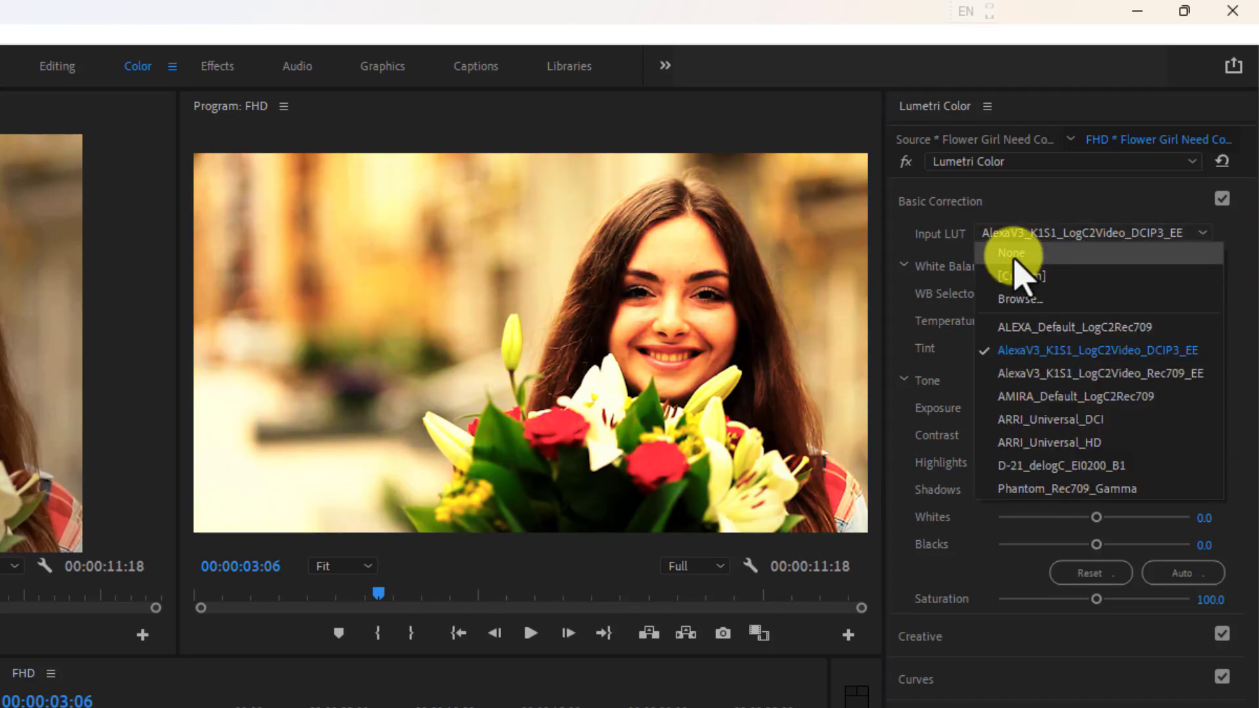
pyautogui.click(1012, 253)
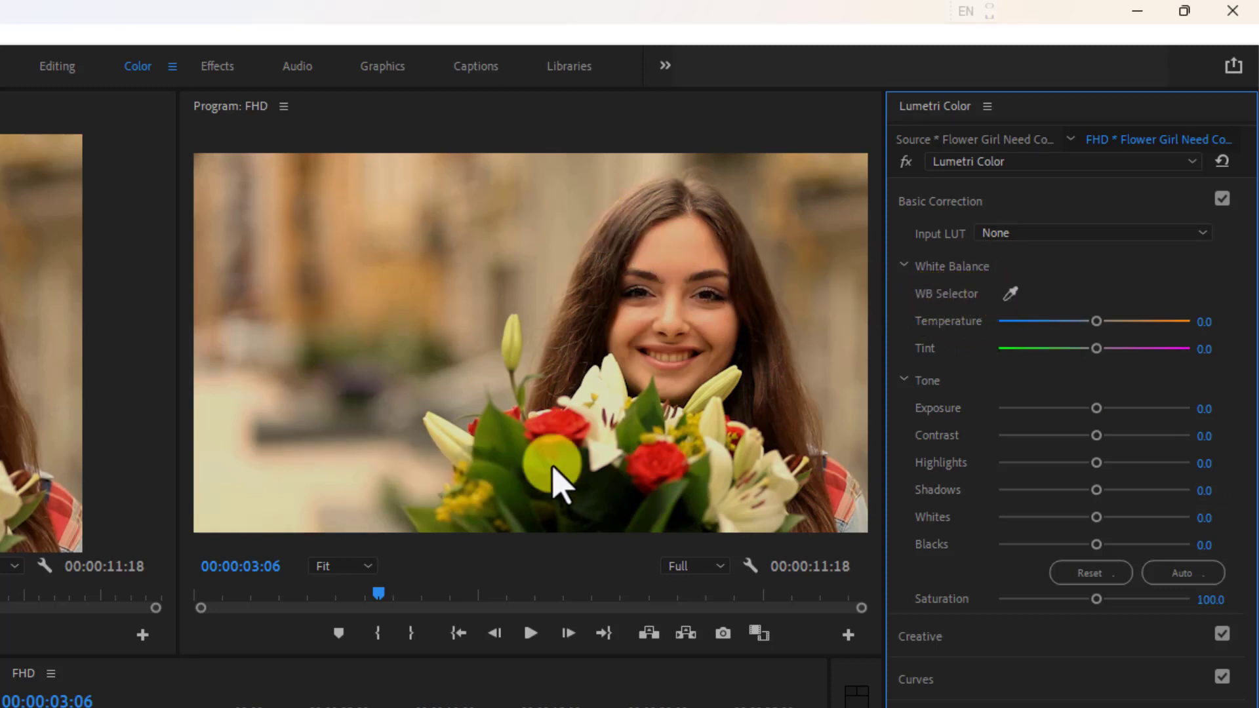
# Sample the clip's white balance with the WB Selector and set Temperature to -56.5.
pyautogui.click(1011, 295)
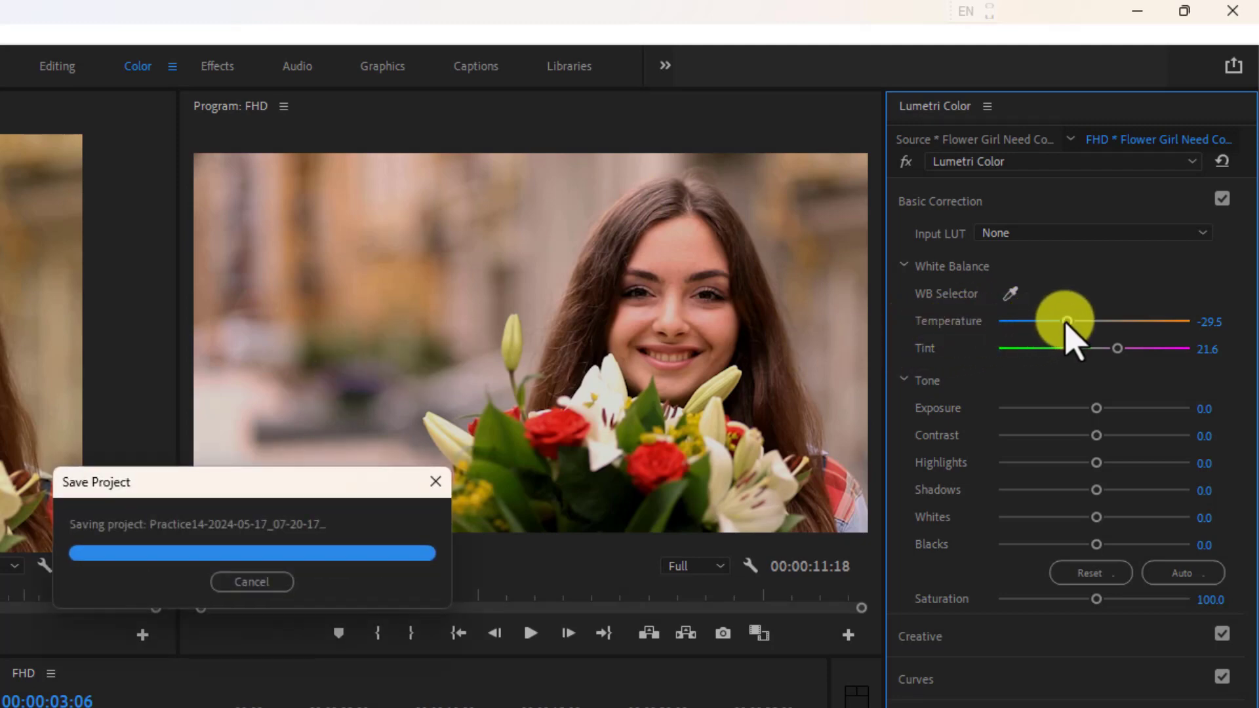
pyautogui.moveTo(1067, 321); pyautogui.dragTo(1039, 321)
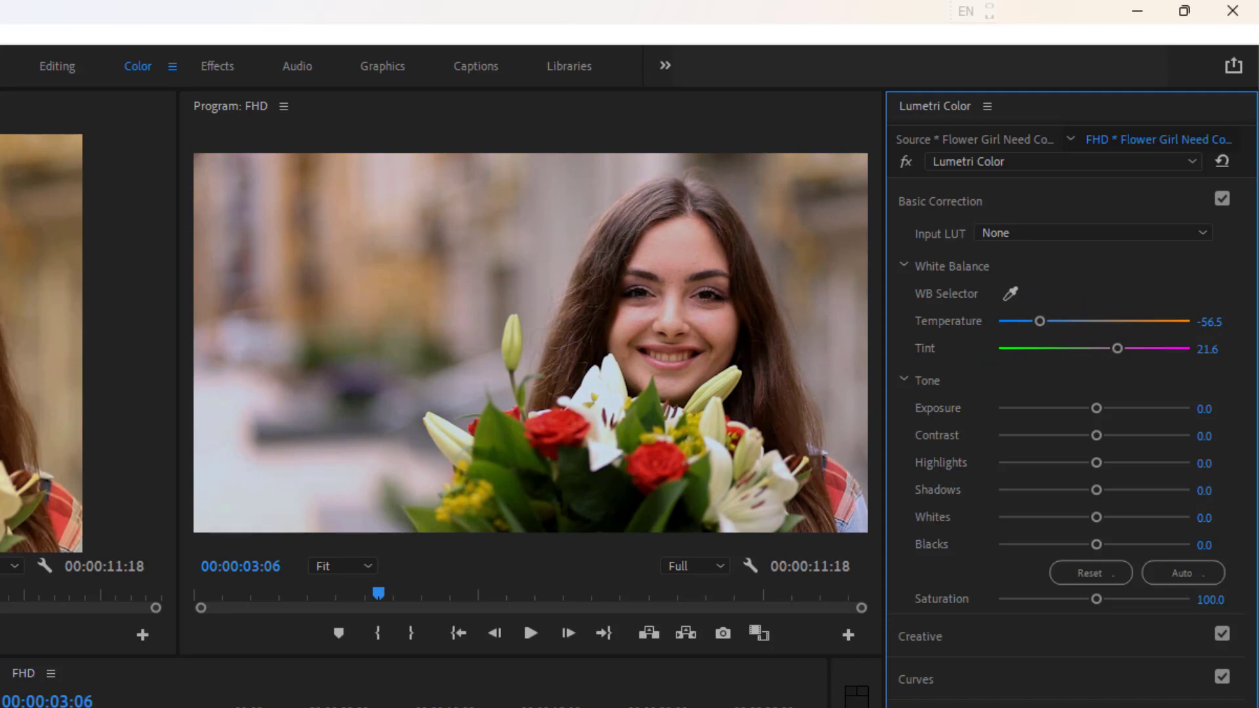
pyautogui.click(2, 596)
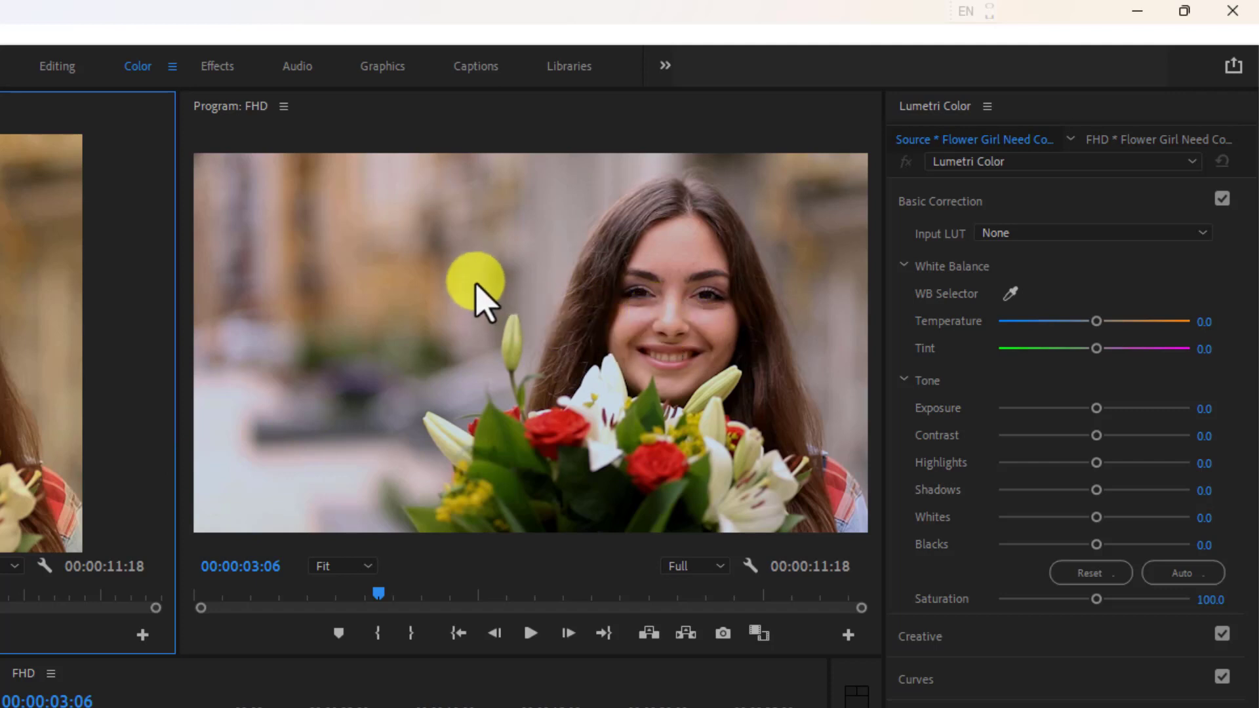
# Try different tints on the clip, ending with Tint at 6.5 and Temperature at -41.3.
pyautogui.moveTo(1097, 350)
pyautogui.mouseDown()
pyautogui.moveTo(1016, 354)
pyautogui.moveTo(1155, 349)
pyautogui.moveTo(1010, 350)
pyautogui.moveTo(1104, 350)
pyautogui.mouseUp()
pyautogui.click(1100, 349)
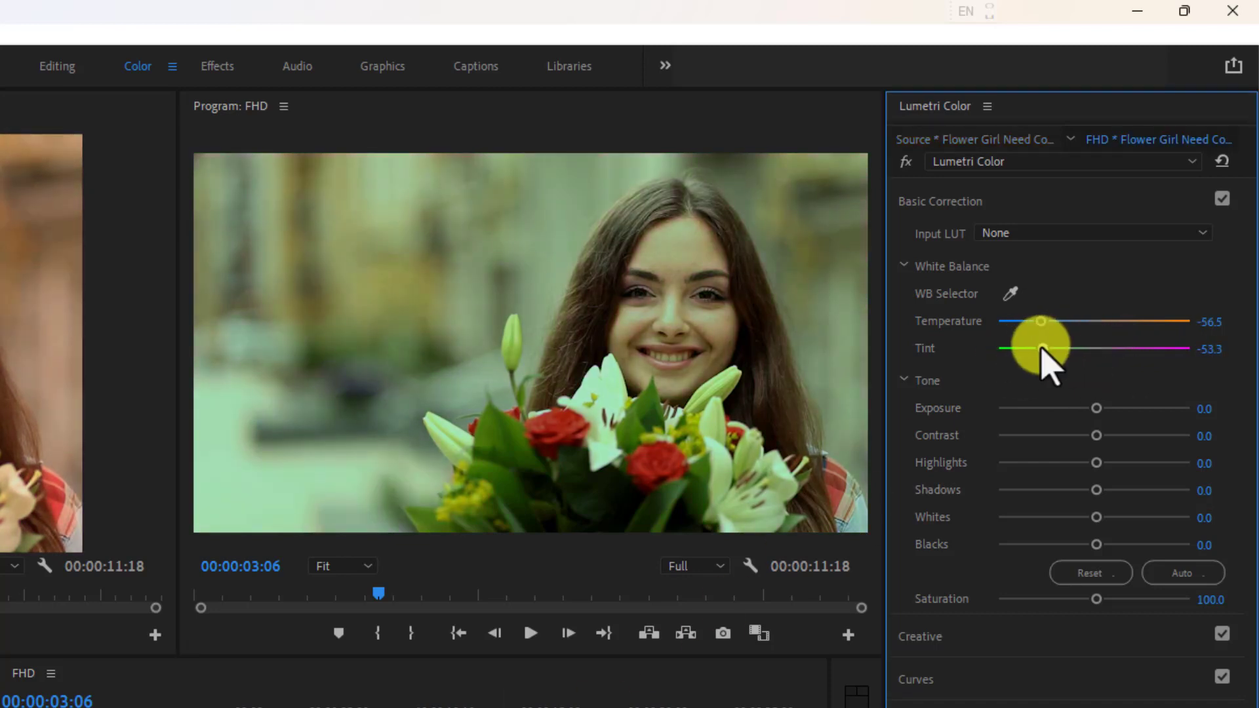
pyautogui.moveTo(1040, 347); pyautogui.dragTo(1108, 361)
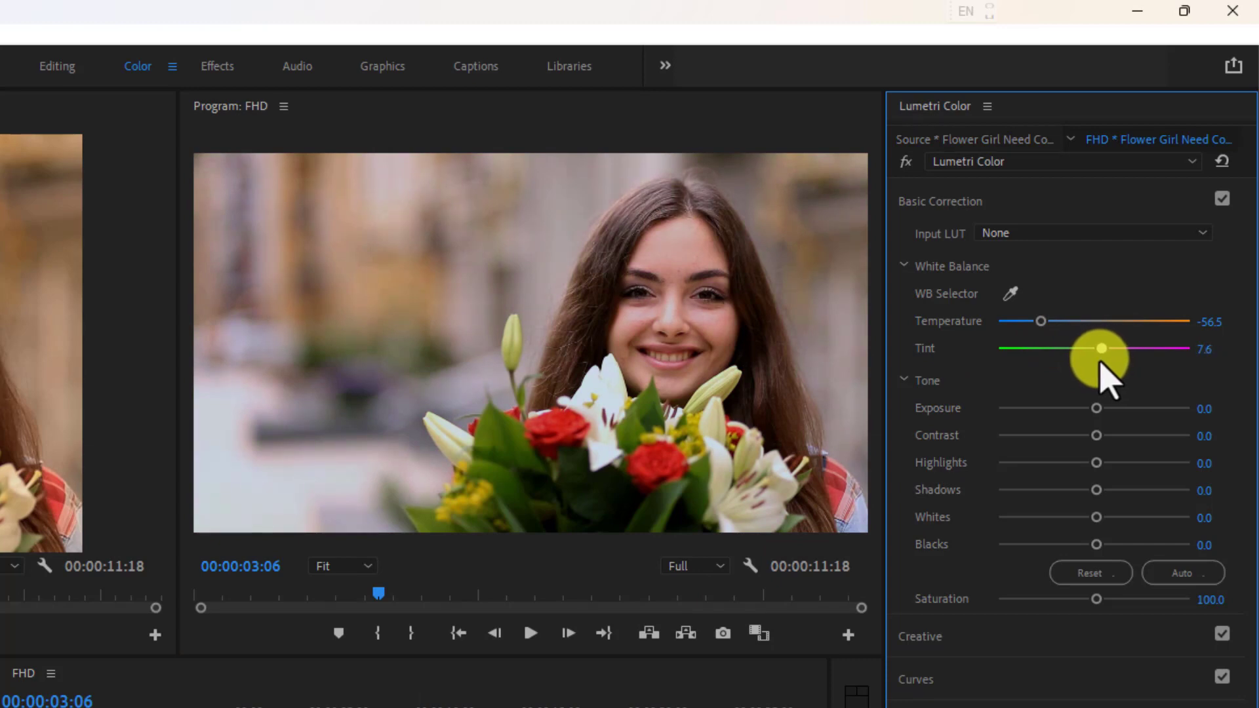
pyautogui.moveTo(1041, 321); pyautogui.dragTo(1054, 325)
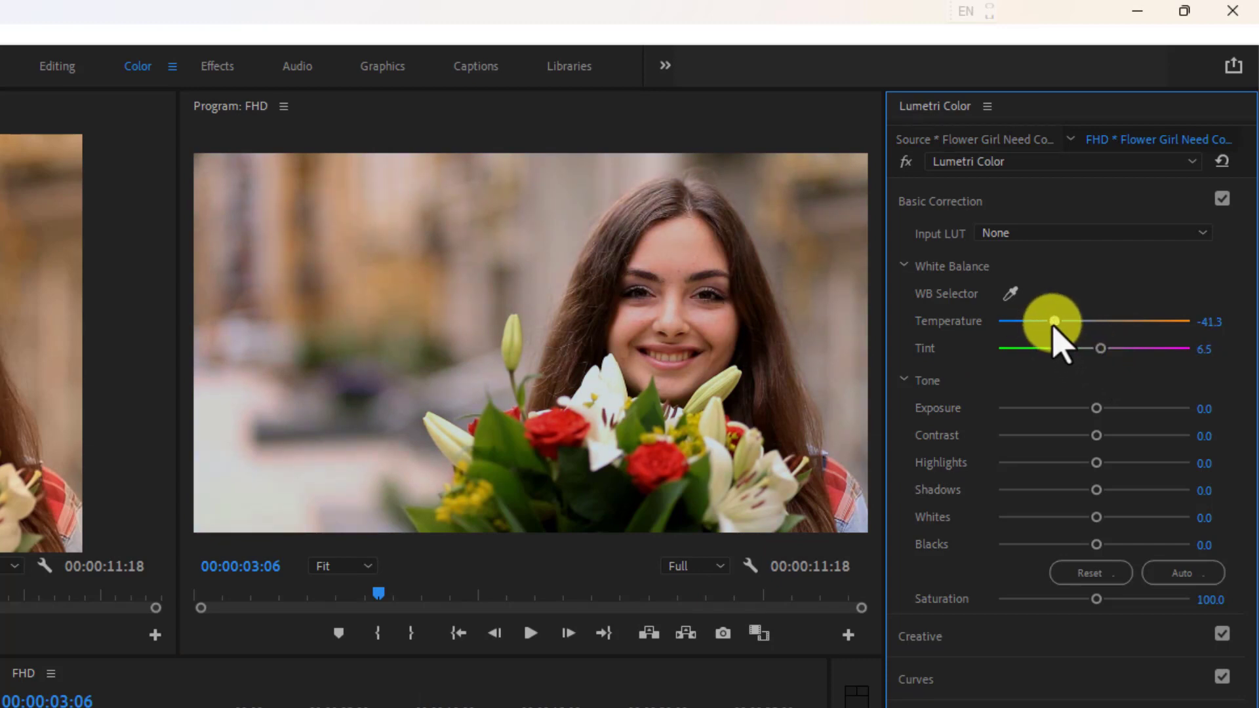
# Try tone values of Exposure -0.1, Contrast -13.0, Highlights -1.1, Shadows -3.3, Whites 23.9 and Blacks 4.3.
pyautogui.click(1113, 408)
pyautogui.moveTo(1113, 410); pyautogui.dragTo(1097, 544)
pyautogui.click(1171, 574)
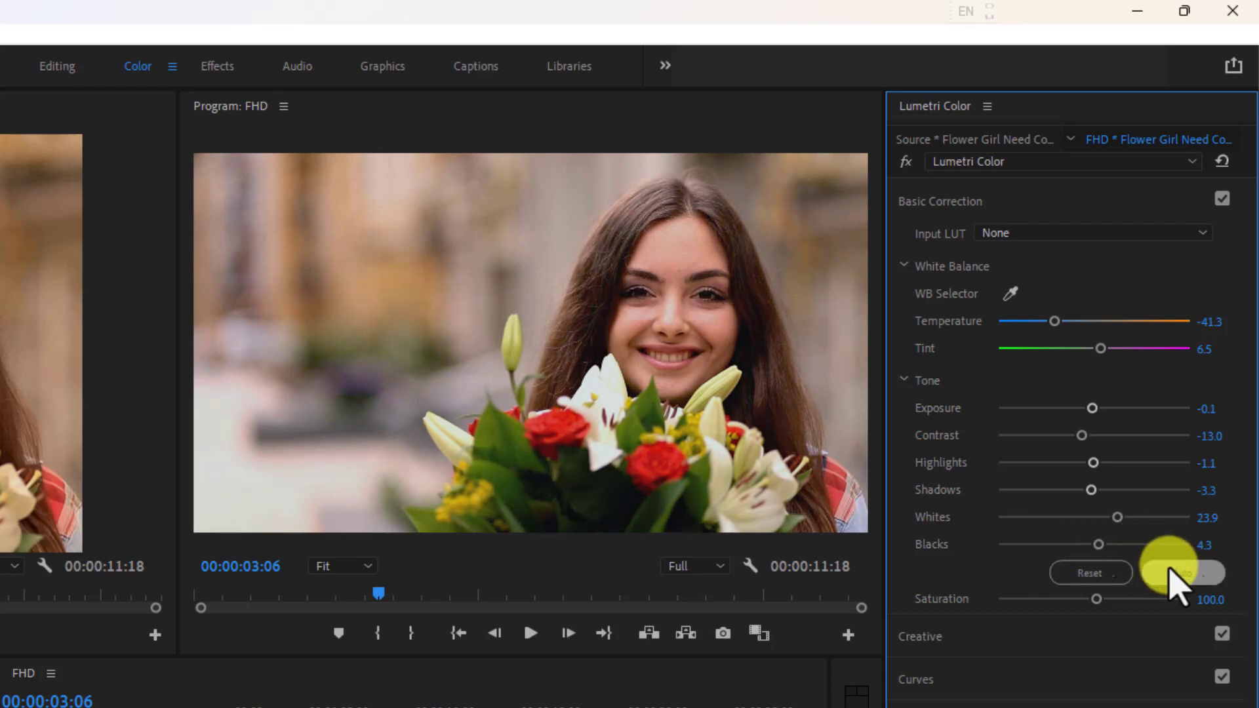
# Reset the tone values, set Shadows and Blacks to -13.0, and compare the image with Basic Correction off and on.
pyautogui.click(1118, 574)
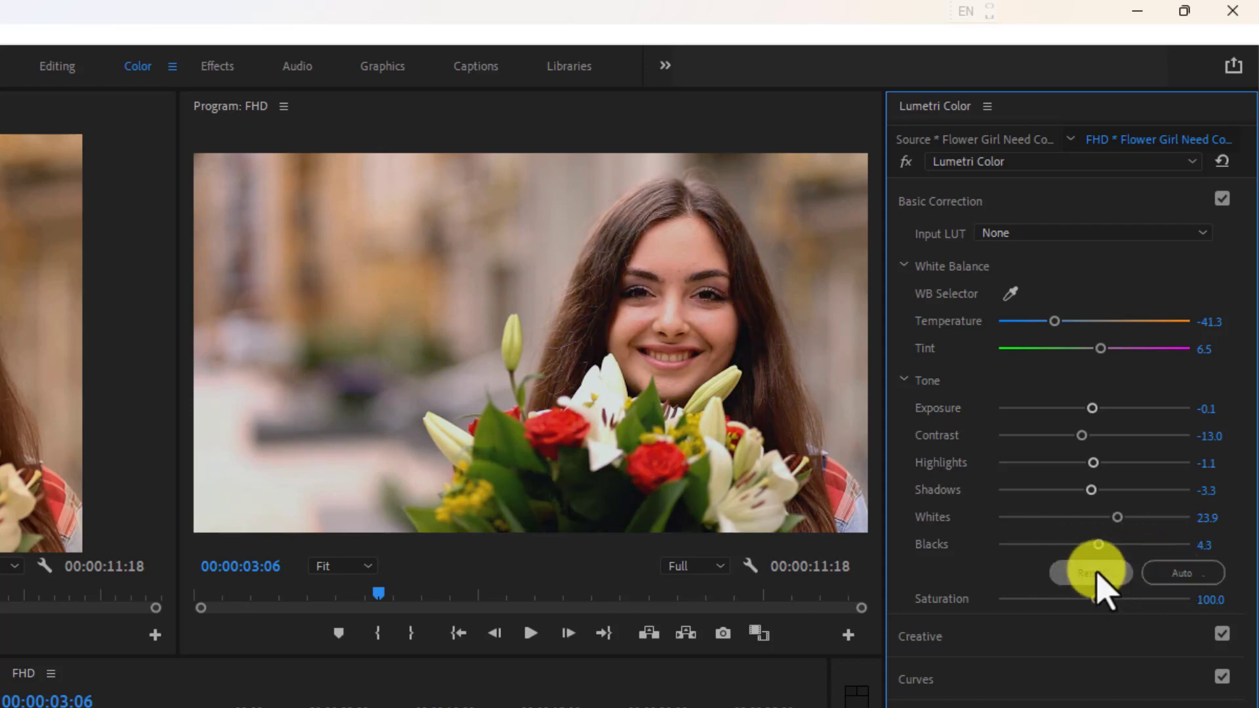
pyautogui.click(1164, 575)
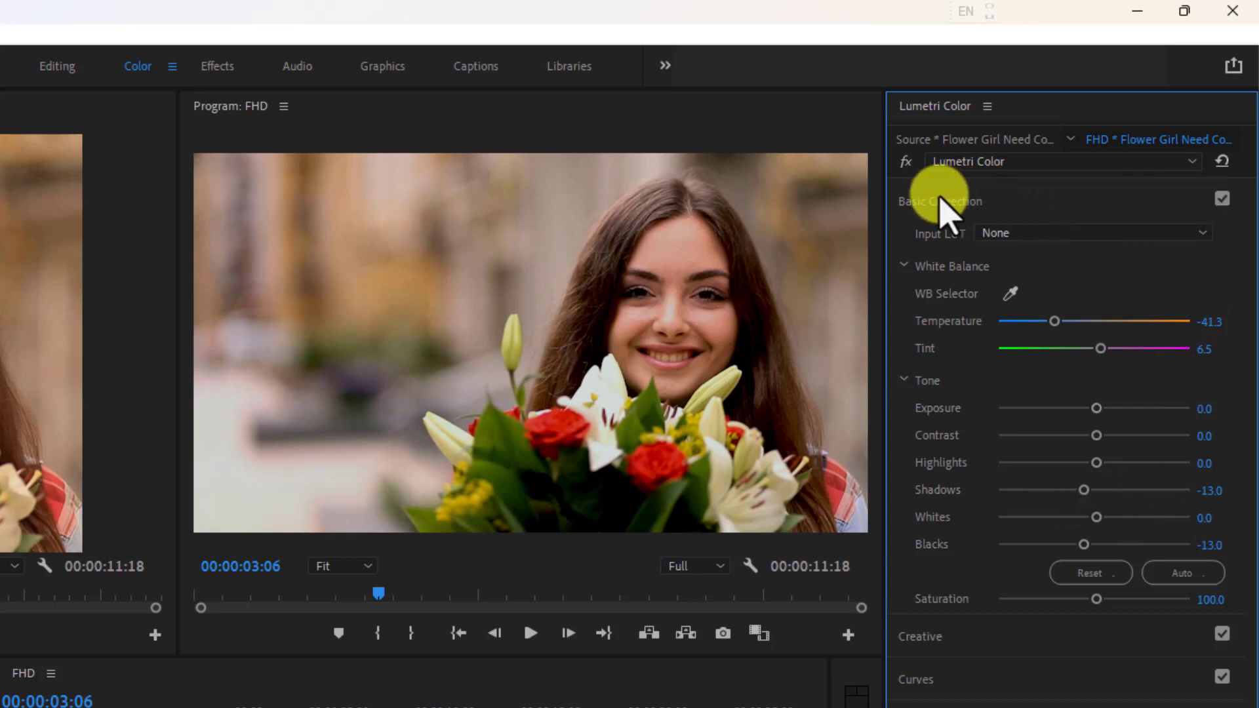
pyautogui.click(1221, 199)
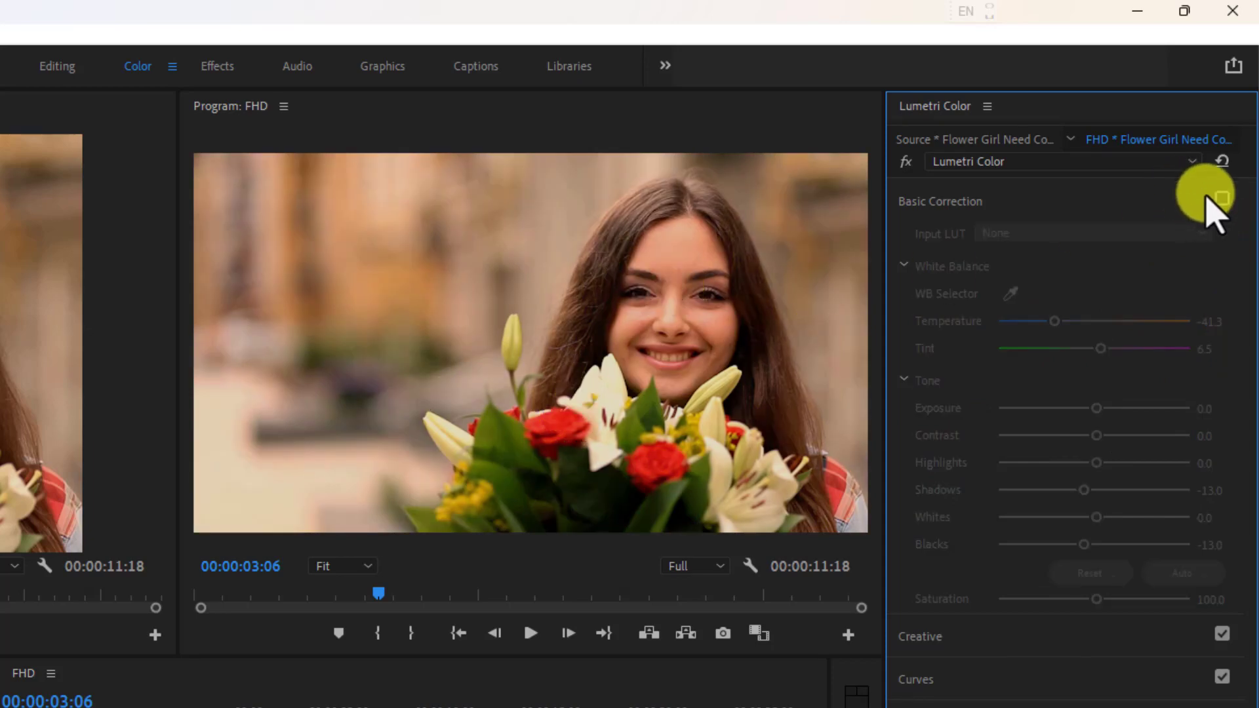
pyautogui.click(1222, 199)
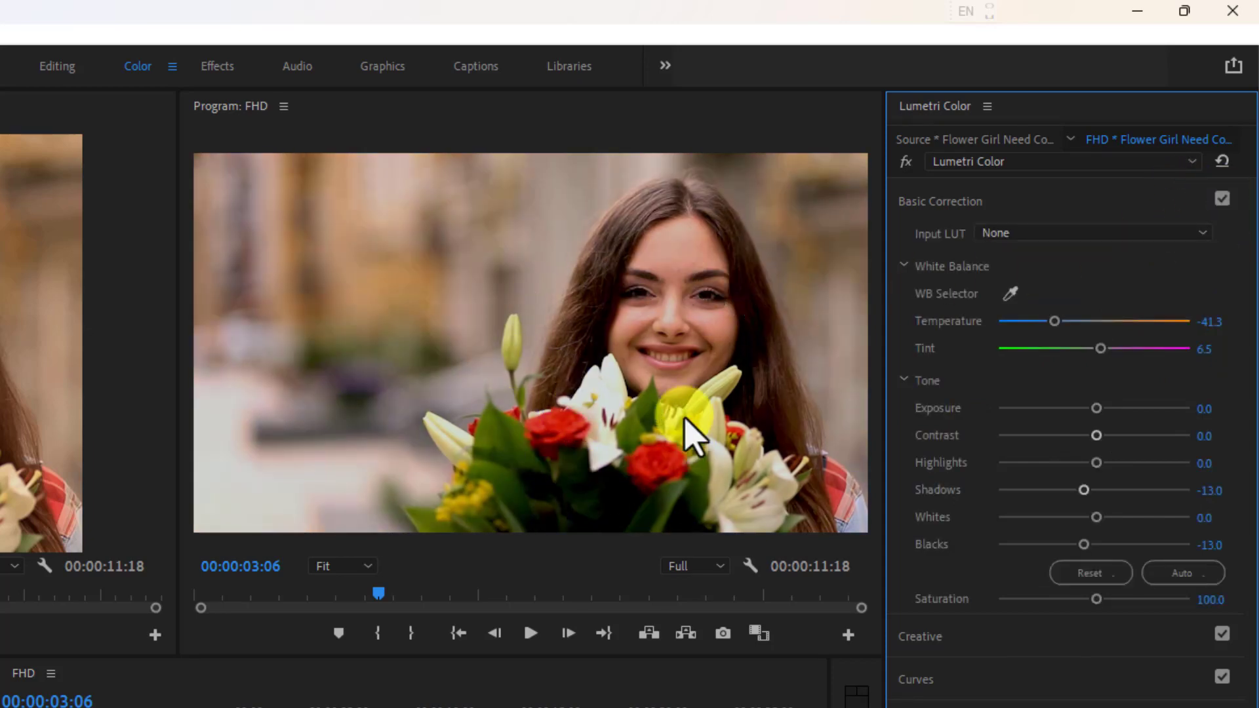
# Resample the white balance from the white lily, and set Temperature to -55.4 and Tint to 8.7.
pyautogui.click(1010, 295)
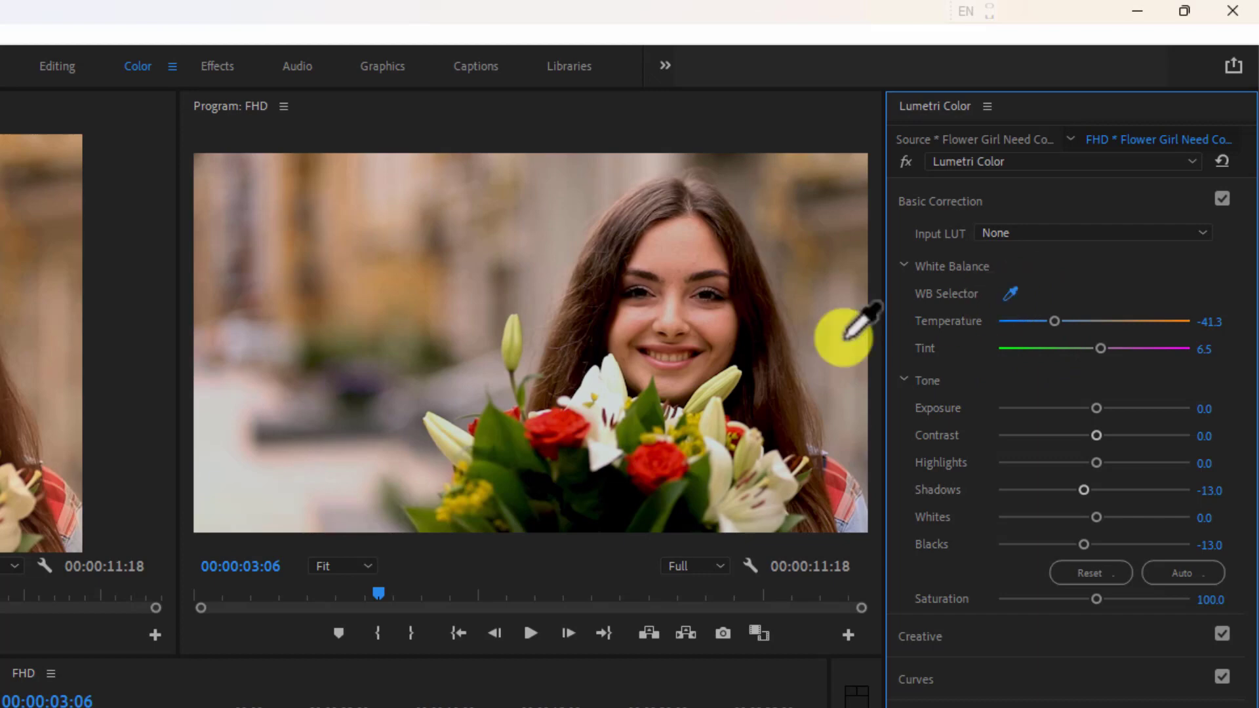
pyautogui.click(615, 380)
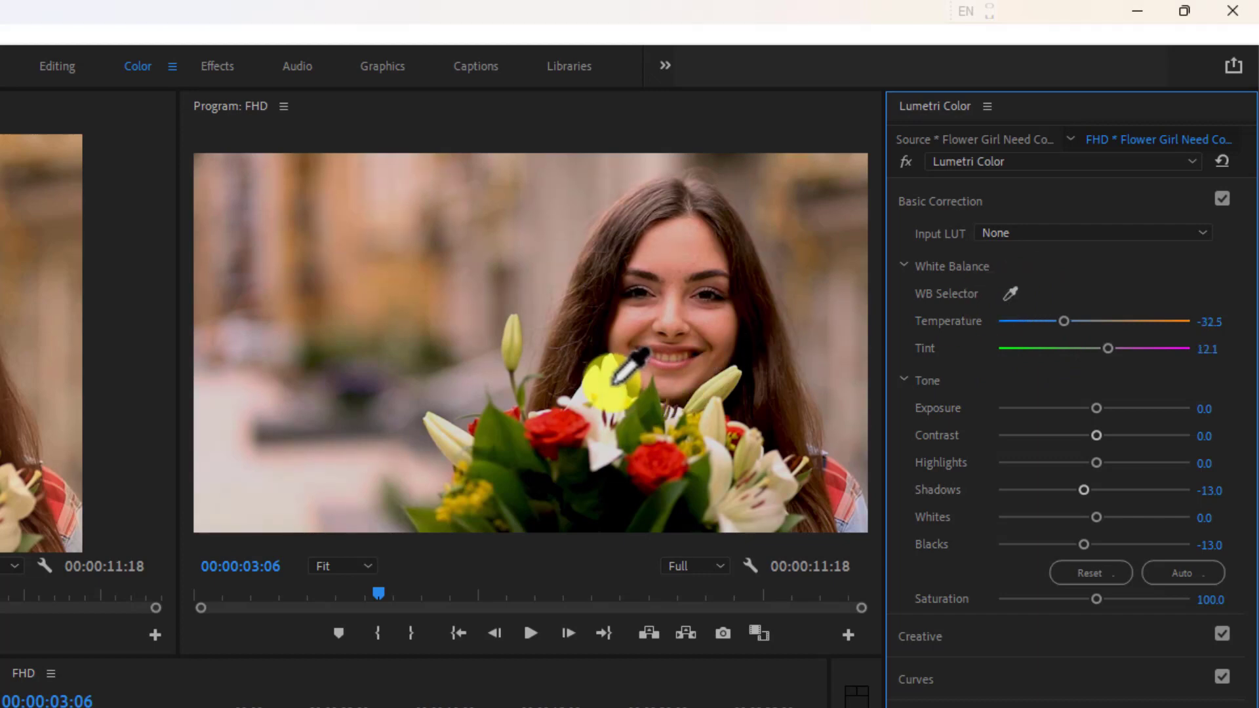
pyautogui.click(1010, 295)
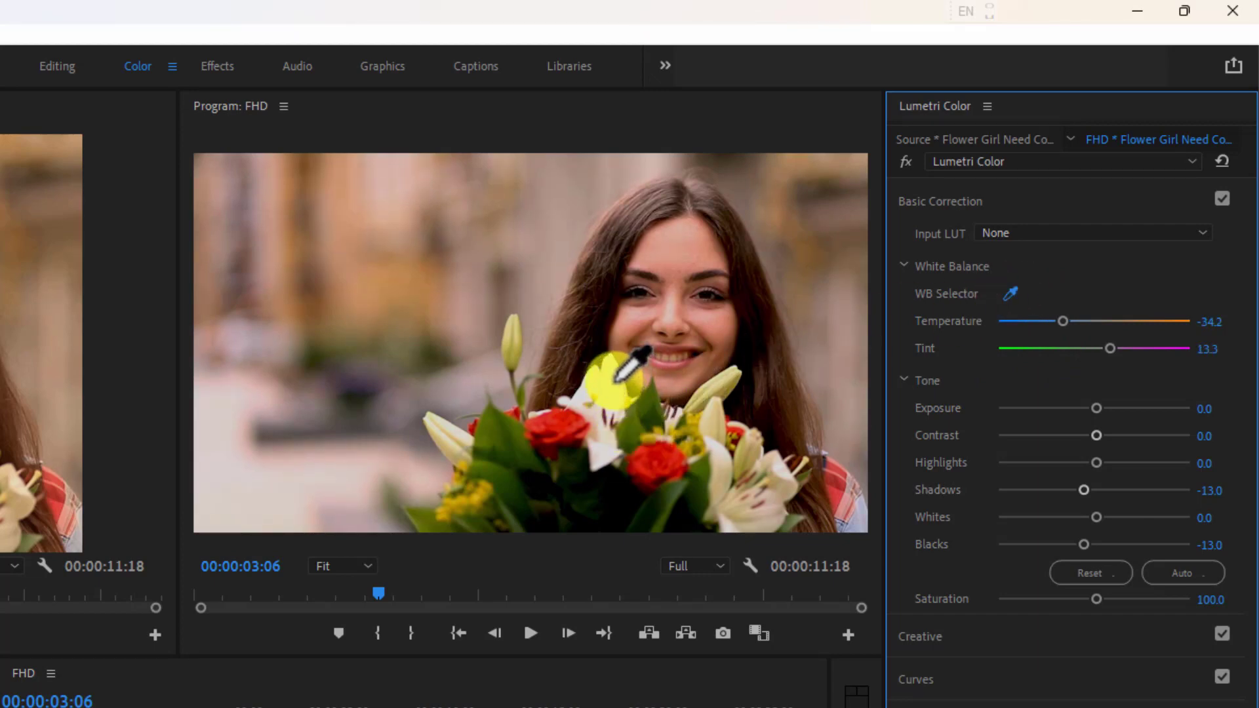
pyautogui.moveTo(1063, 321)
pyautogui.mouseDown()
pyautogui.moveTo(1105, 326)
pyautogui.moveTo(1041, 326)
pyautogui.mouseUp()
pyautogui.moveTo(1110, 349)
pyautogui.mouseDown()
pyautogui.moveTo(1062, 350)
pyautogui.moveTo(1102, 349)
pyautogui.mouseUp()
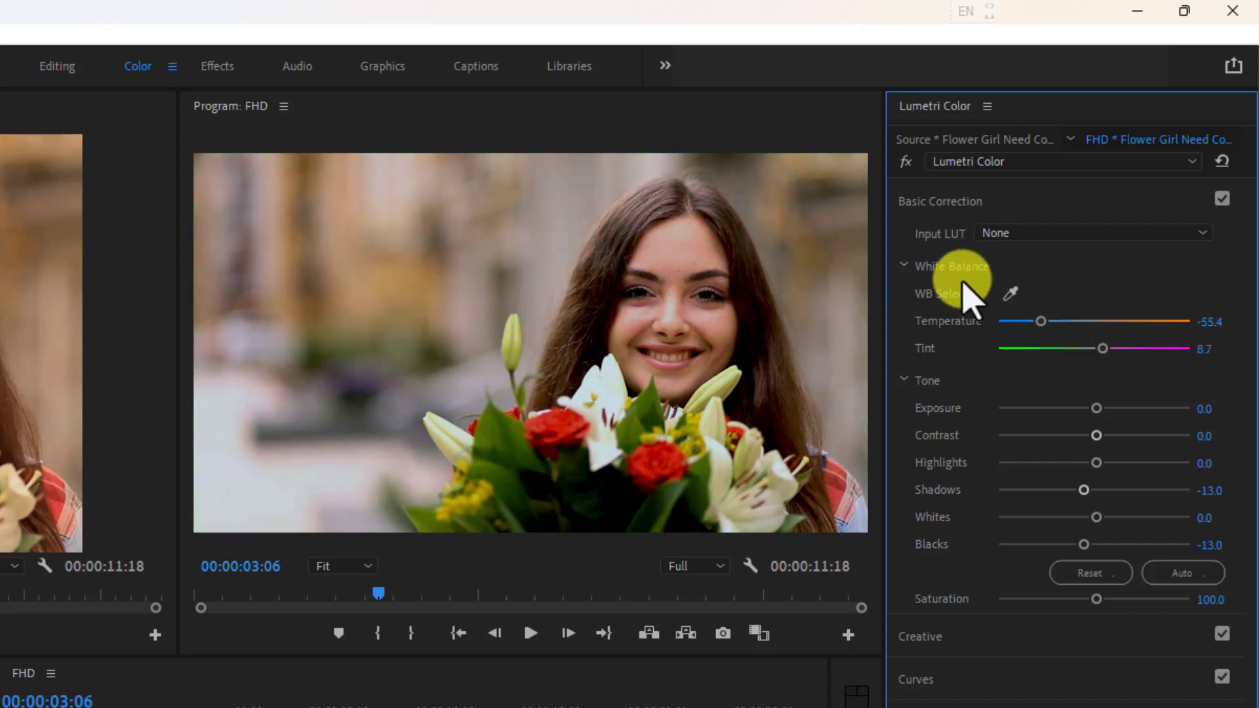
# Collapse Basic Correction and expand the Creative section.
pyautogui.click(939, 203)
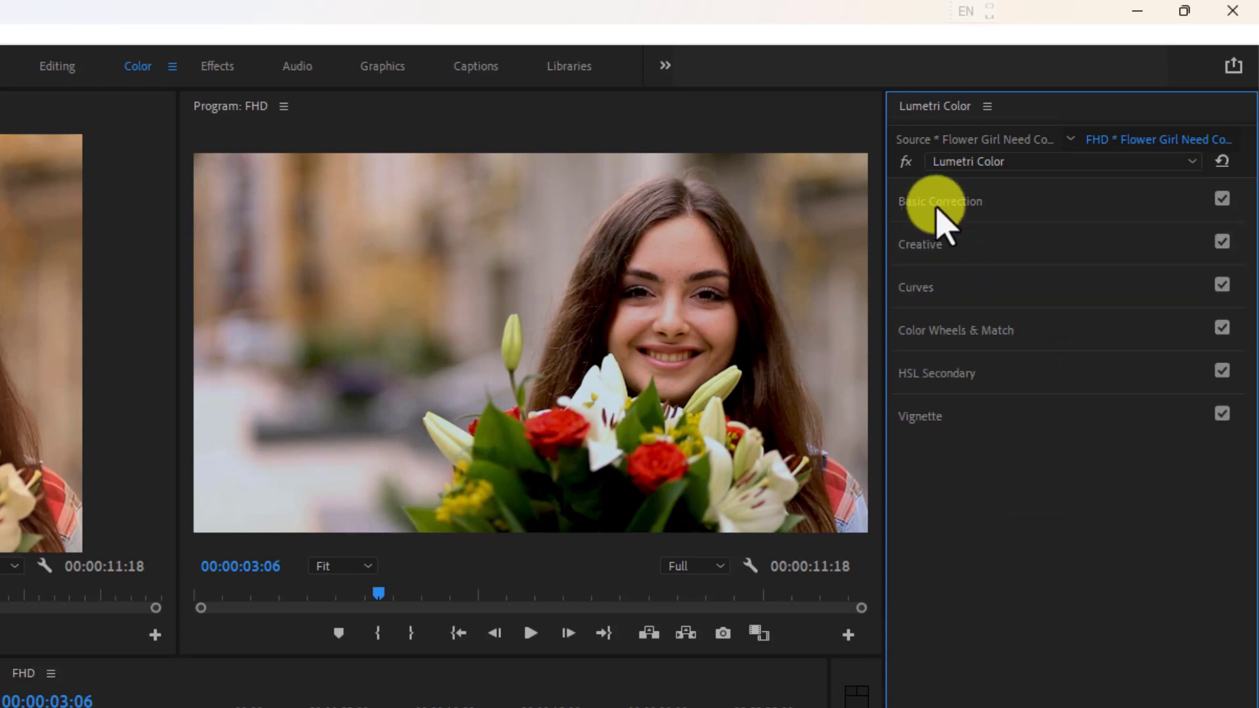
pyautogui.click(927, 245)
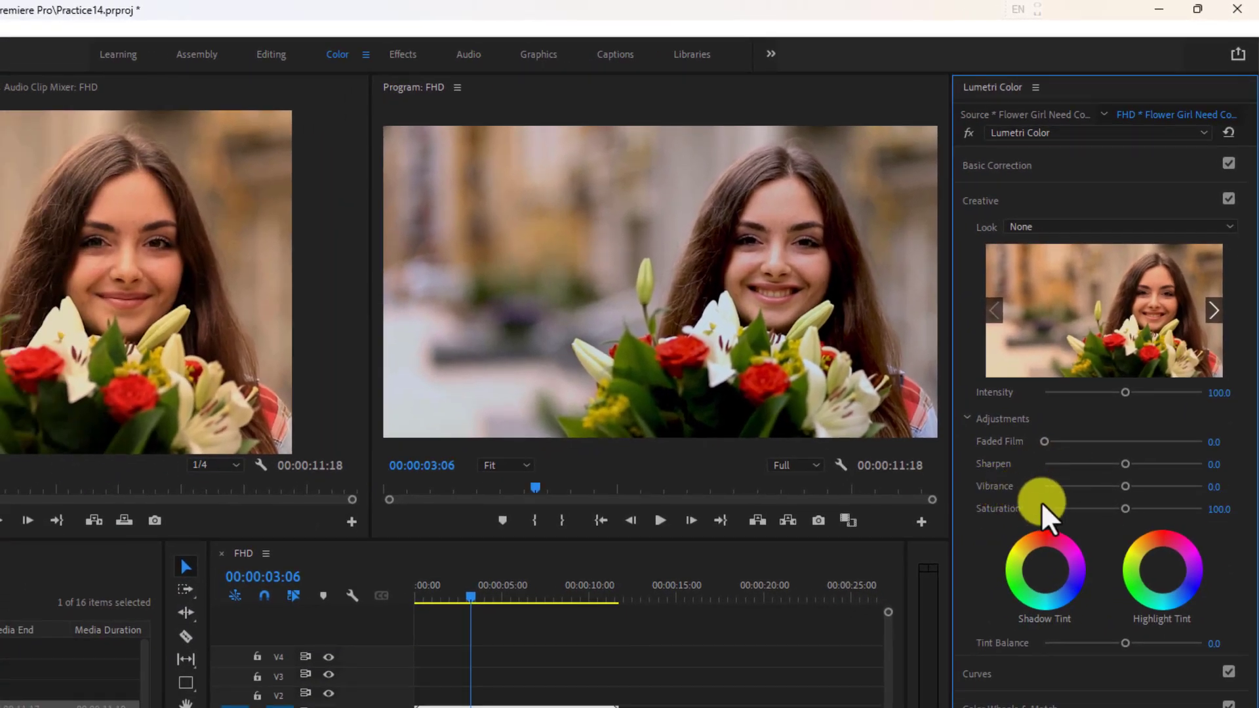
# Try the creative looks SL NOIR 1965, SL IRON LDR and SL GOLD HEAT on the clip.
pyautogui.click(1084, 229)
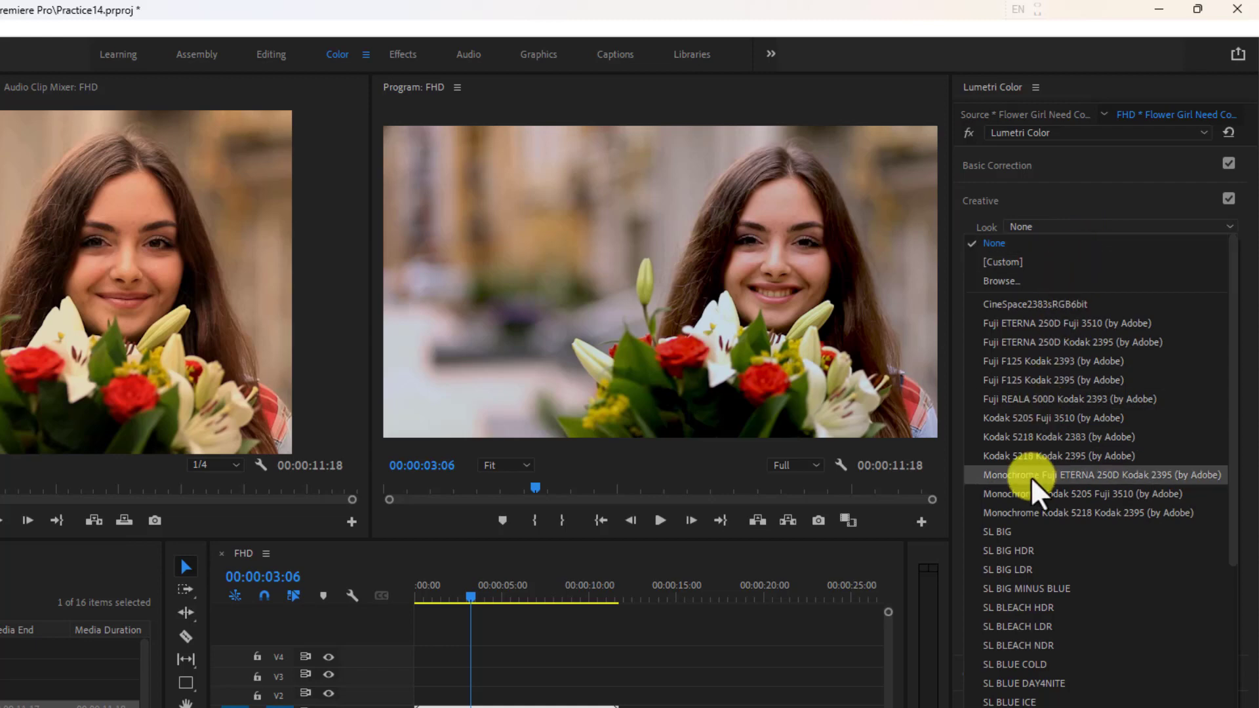
pyautogui.scroll(-10, 1049, 676)
pyautogui.click(1049, 707)
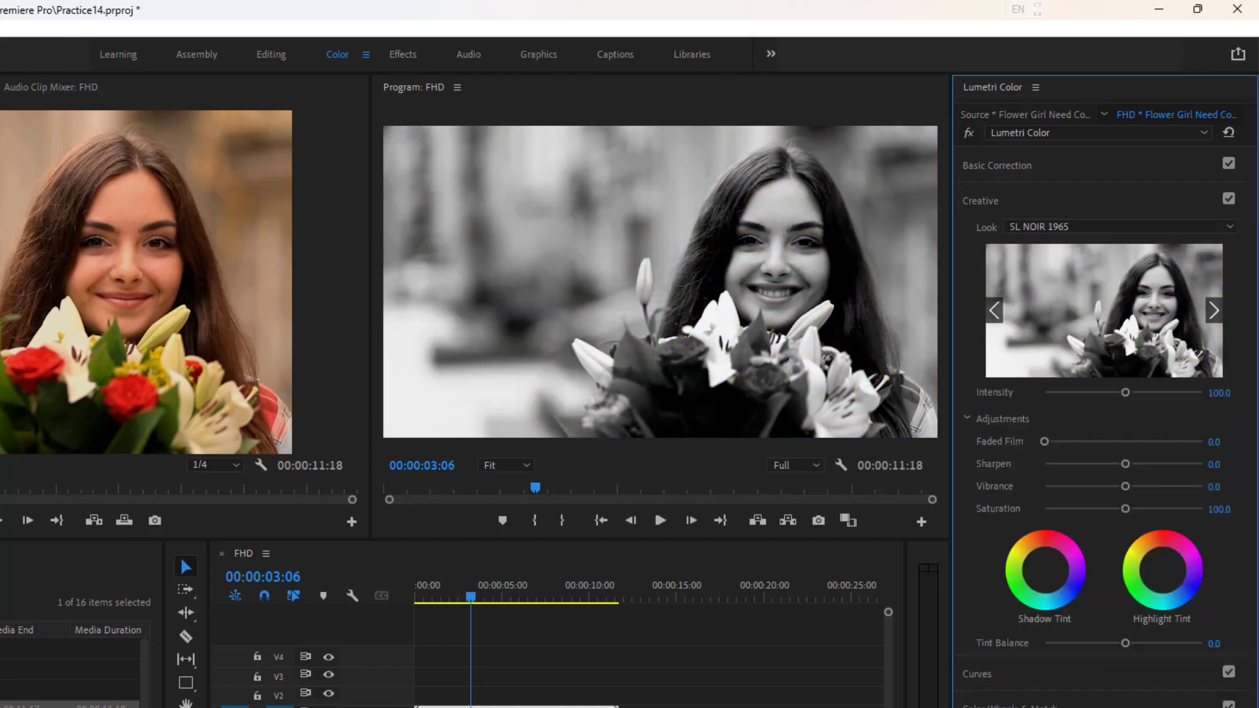
pyautogui.click(1076, 226)
pyautogui.click(1048, 649)
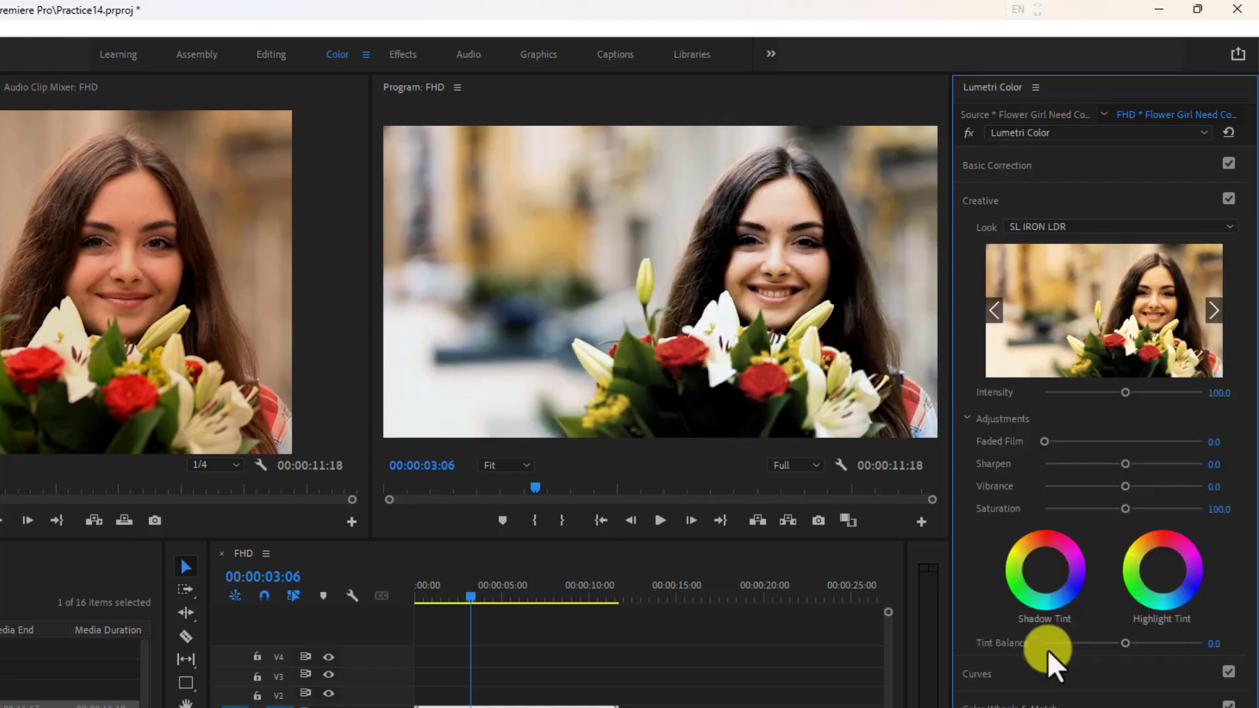
pyautogui.click(1087, 227)
pyautogui.click(1032, 519)
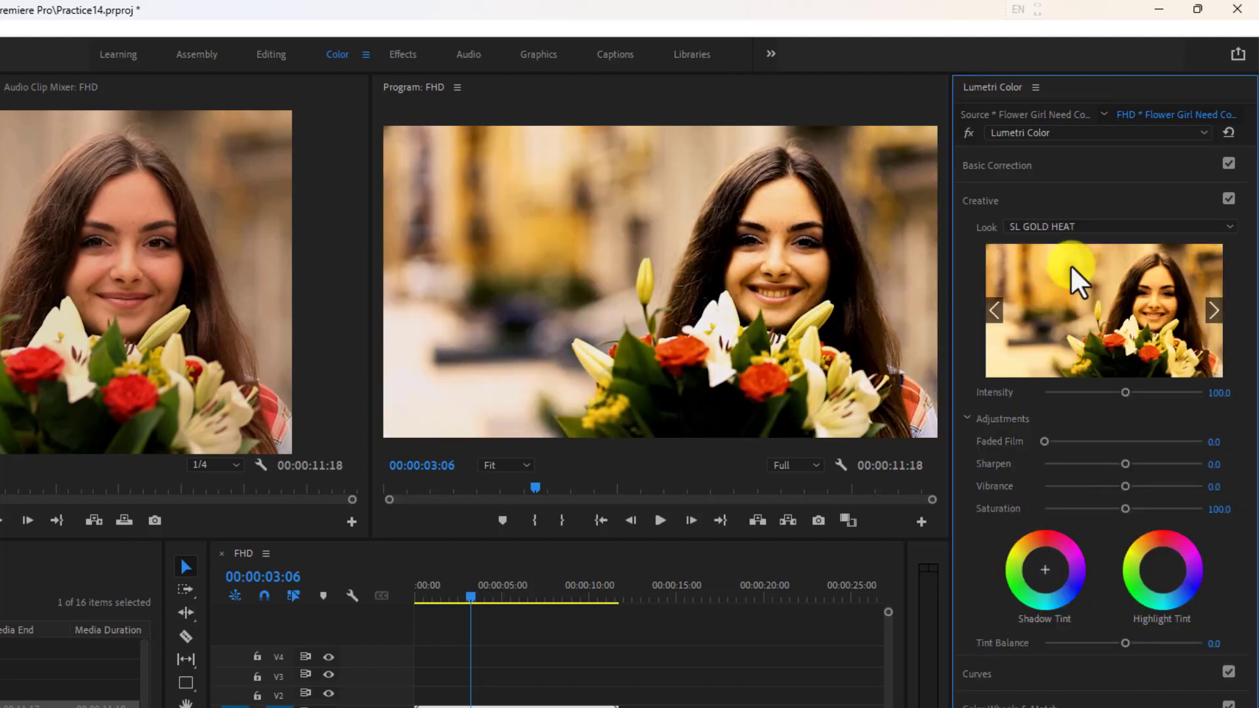
# Try the creative looks SL CLEAN STRAIGHT LDR and SL CLEAN KODAK B, and turn the Creative section off and collapse it.
pyautogui.click(1060, 226)
pyautogui.click(1026, 425)
pyautogui.click(1066, 226)
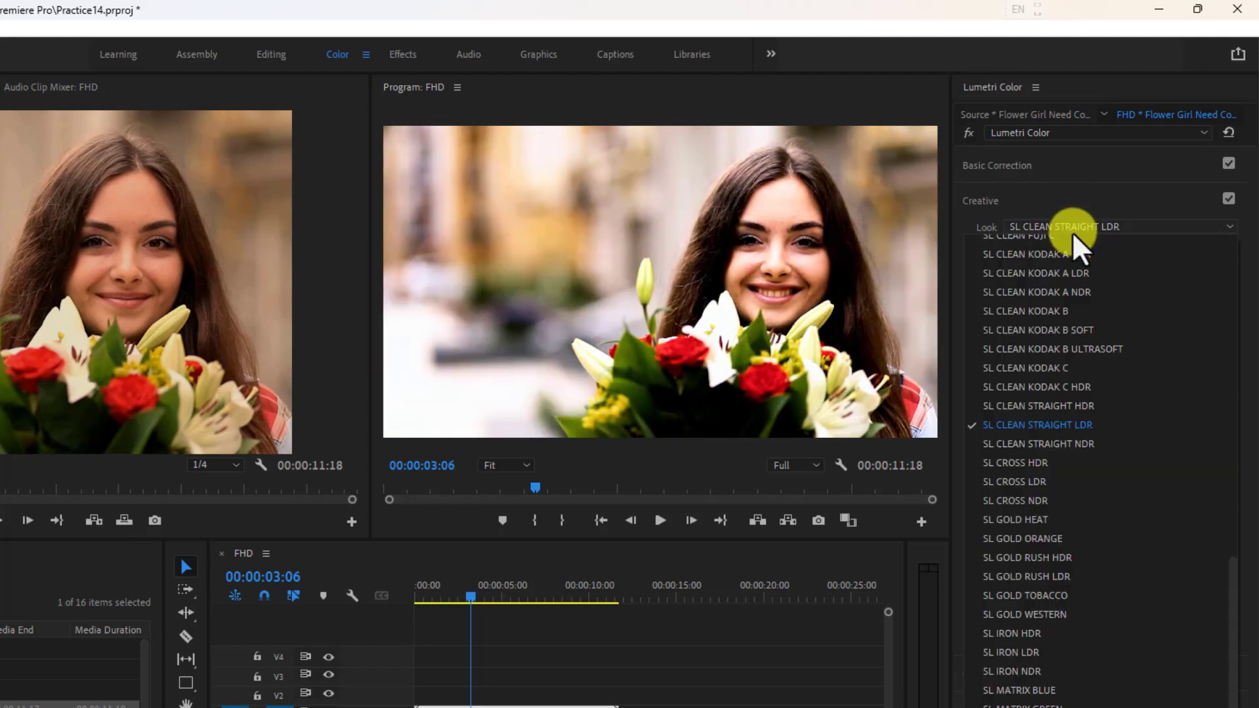
pyautogui.click(1053, 299)
pyautogui.click(1229, 199)
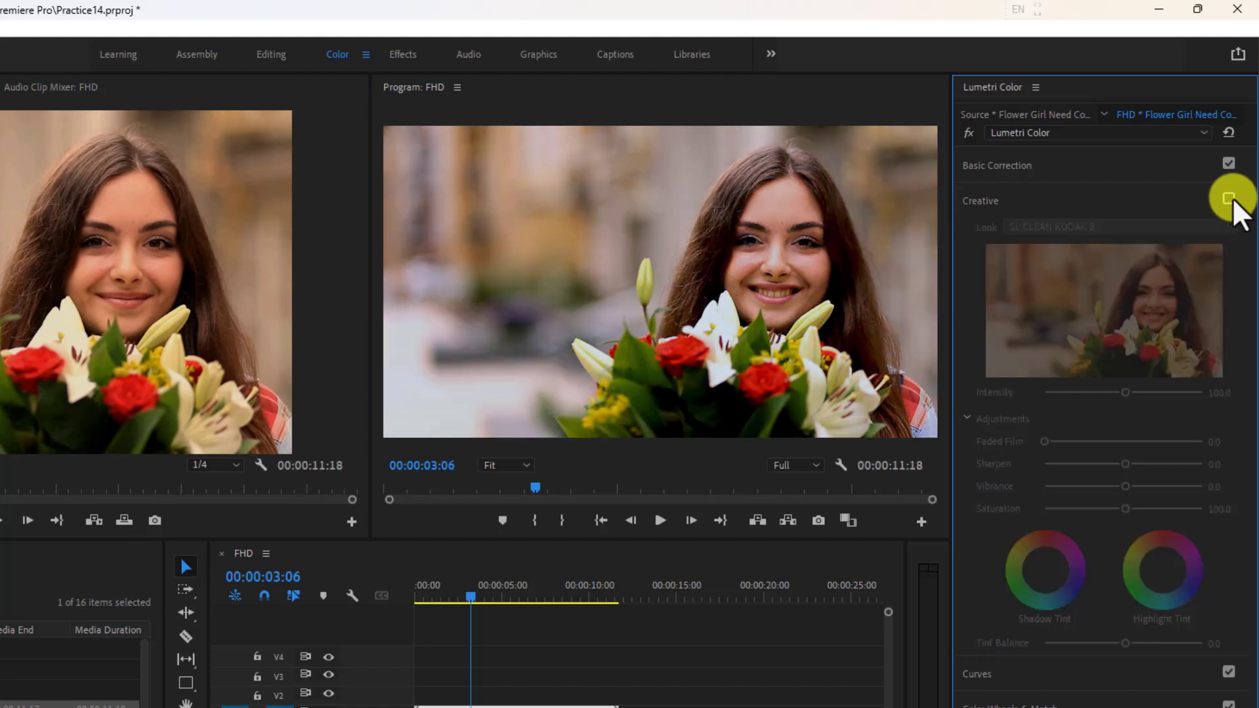
pyautogui.click(1013, 198)
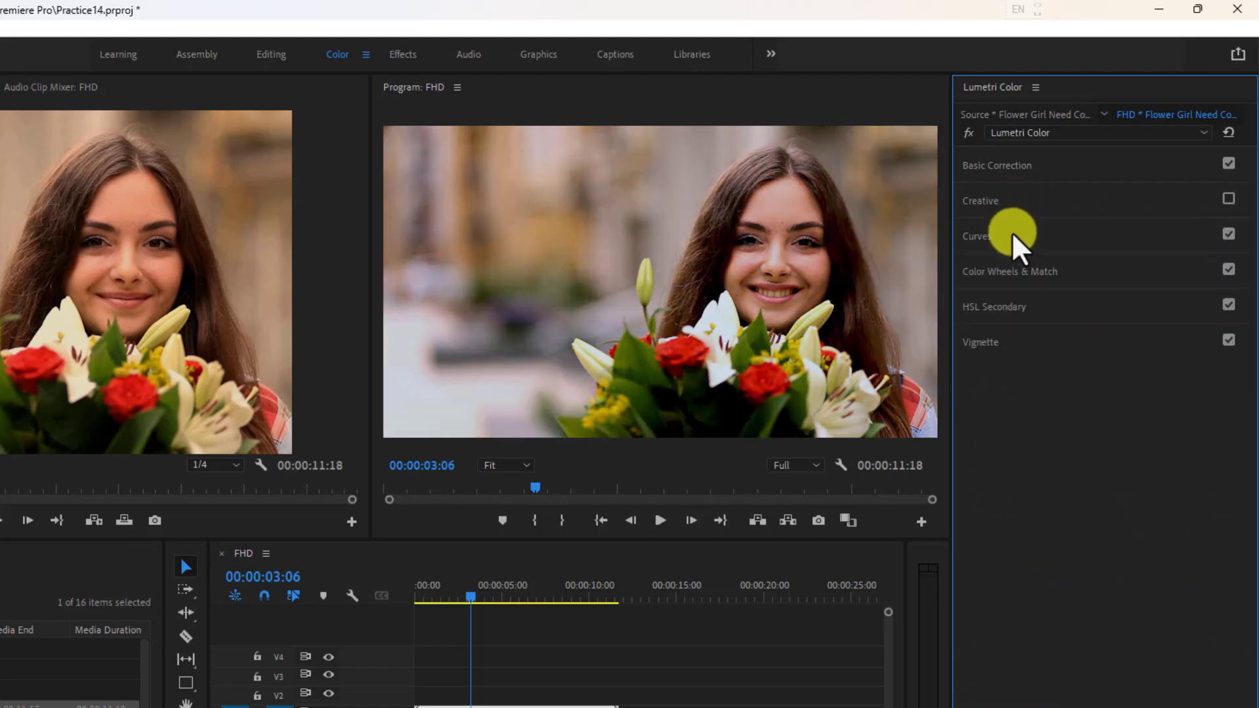
# In the RGB Curves, raise the highlights slightly on the white master curve.
pyautogui.click(977, 235)
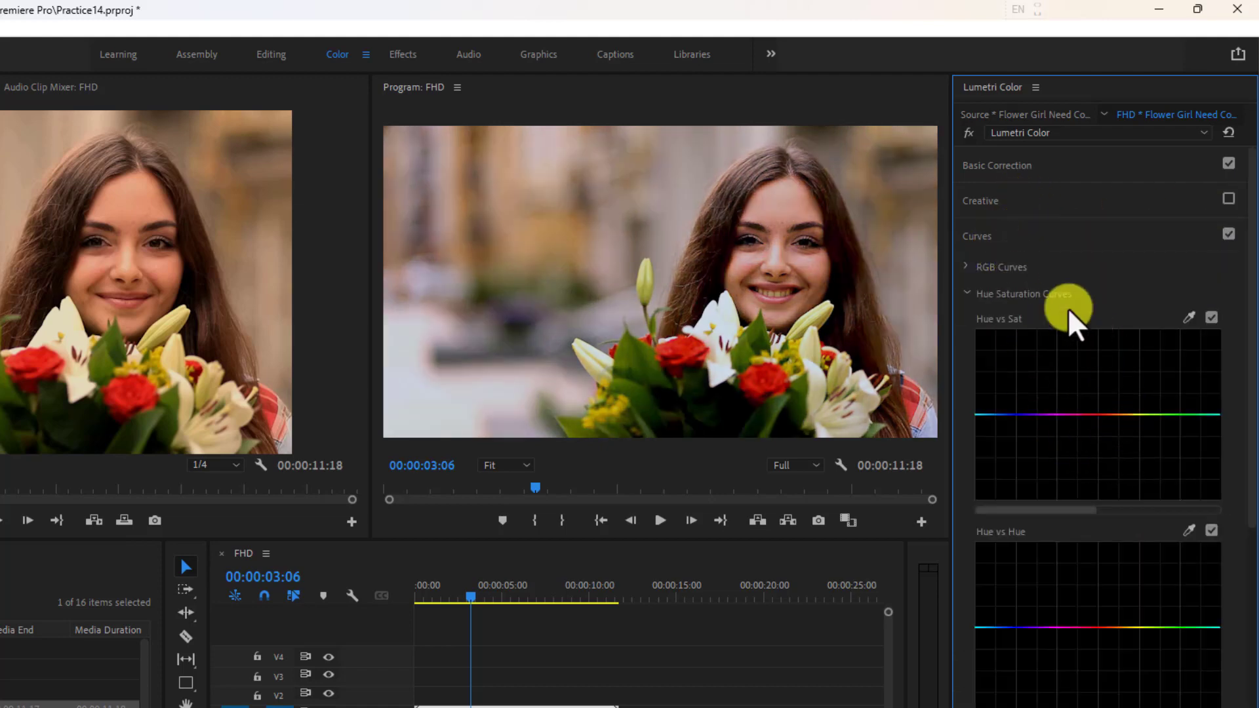
pyautogui.click(968, 266)
pyautogui.click(973, 267)
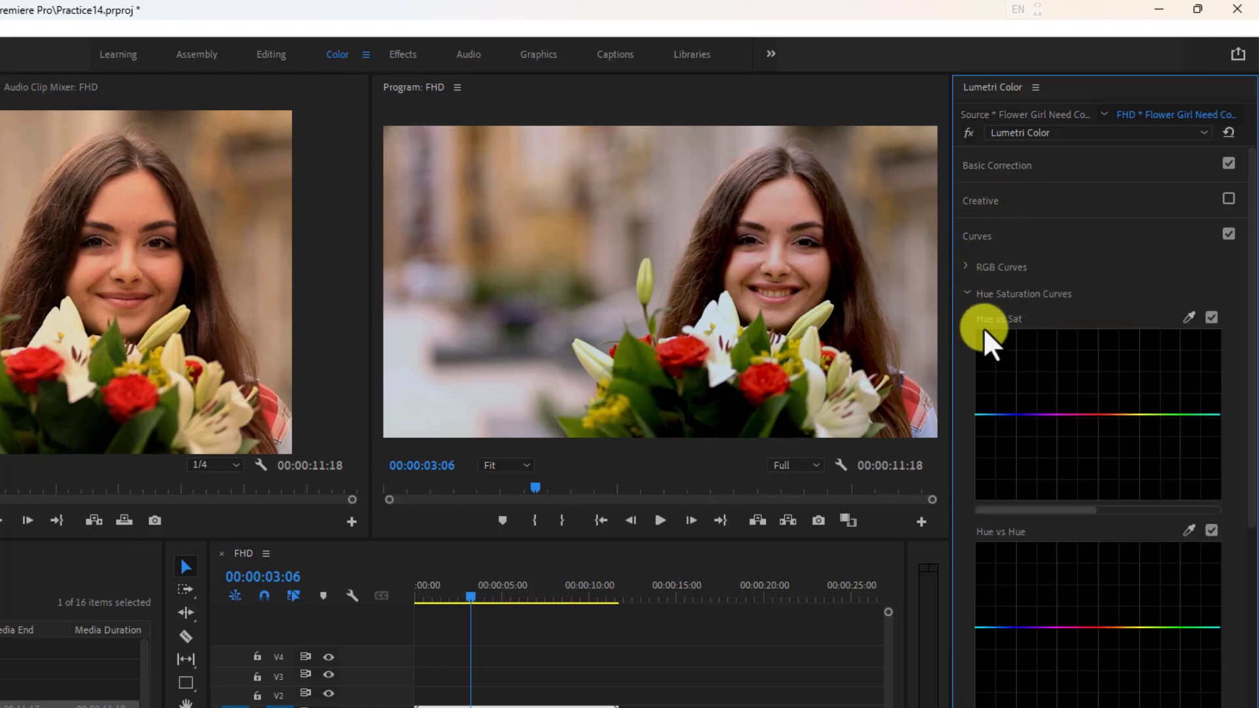
pyautogui.click(967, 295)
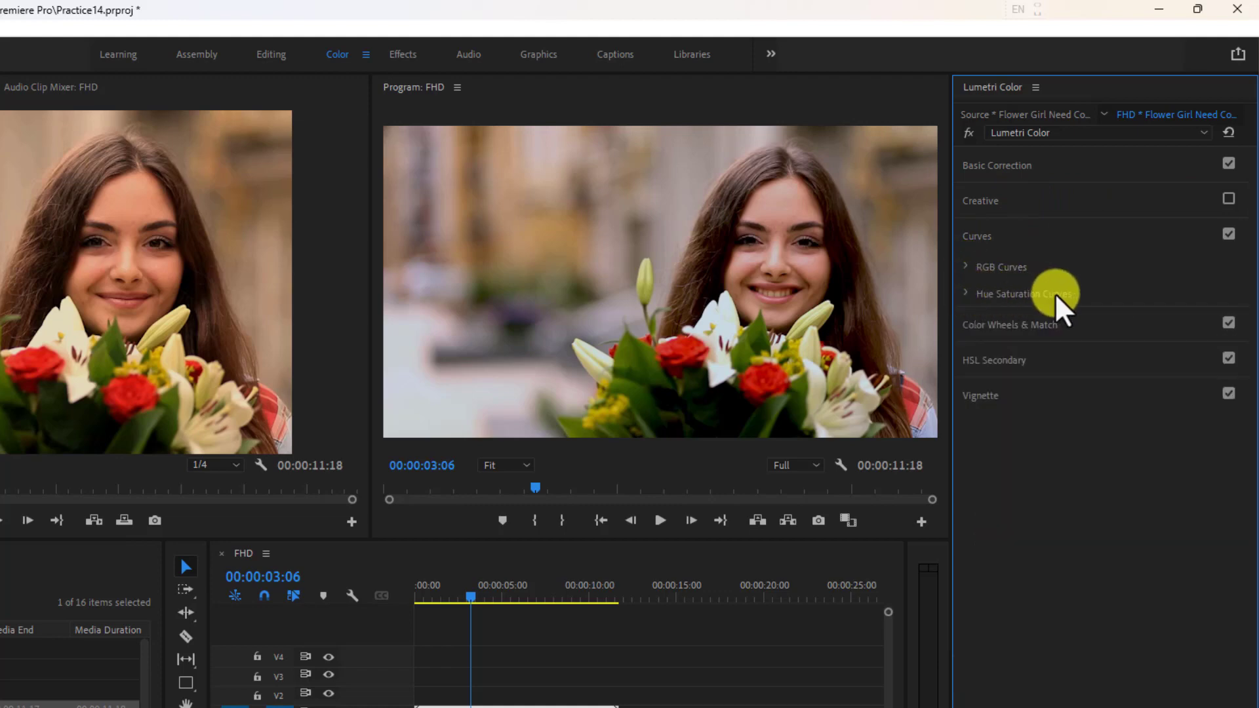
pyautogui.click(967, 267)
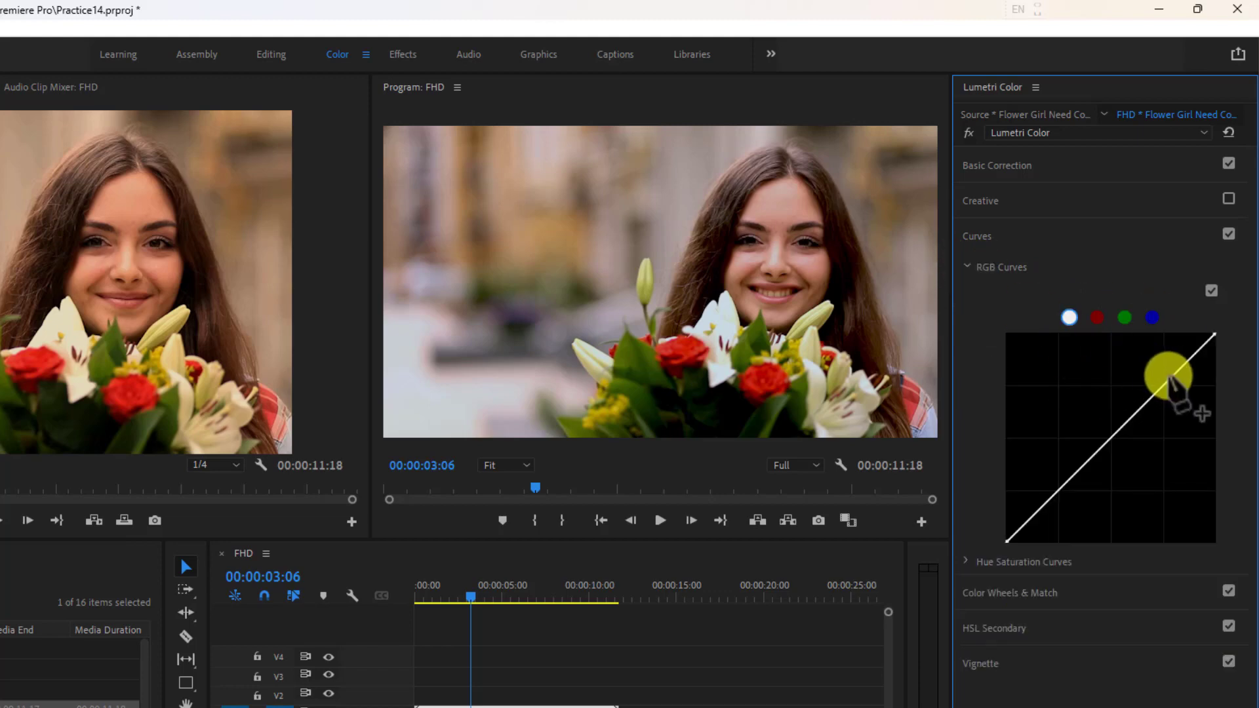
pyautogui.moveTo(1175, 378)
pyautogui.mouseDown()
pyautogui.moveTo(1164, 359)
pyautogui.moveTo(1192, 382)
pyautogui.moveTo(1174, 372)
pyautogui.mouseUp()
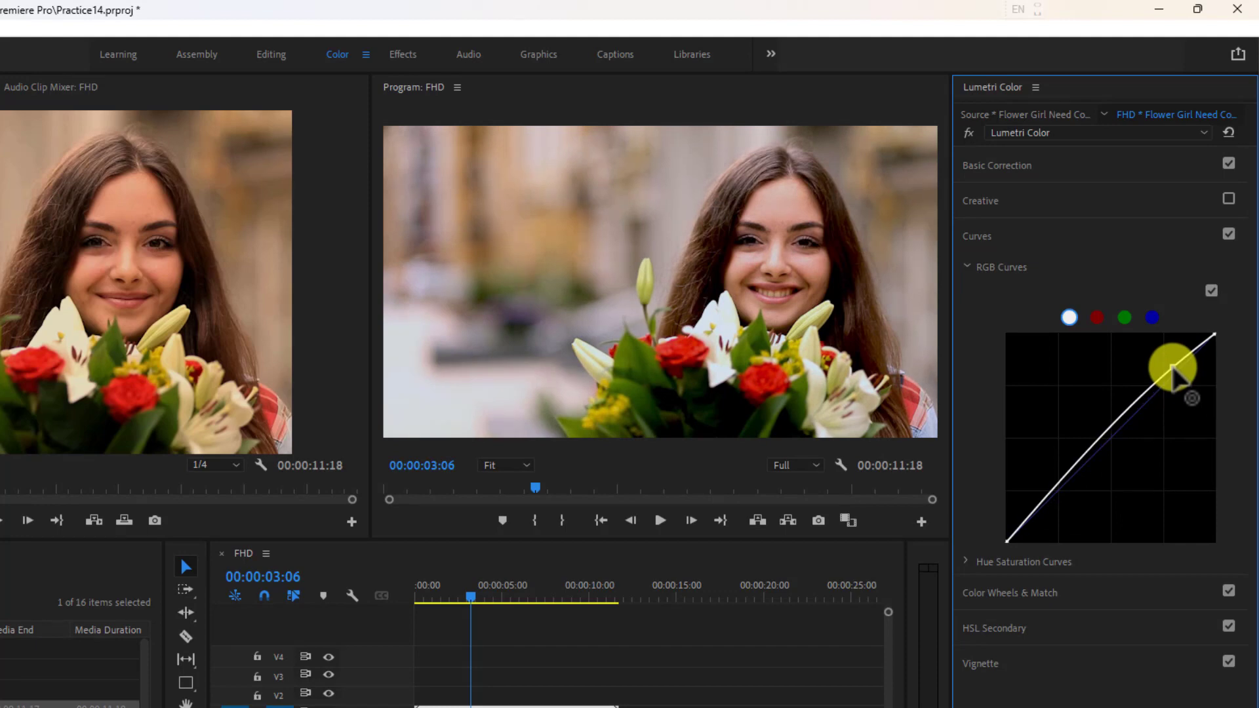
# Raise the highlights slightly on the red and blue RGB curves, and collapse the Curves section.
pyautogui.click(1098, 319)
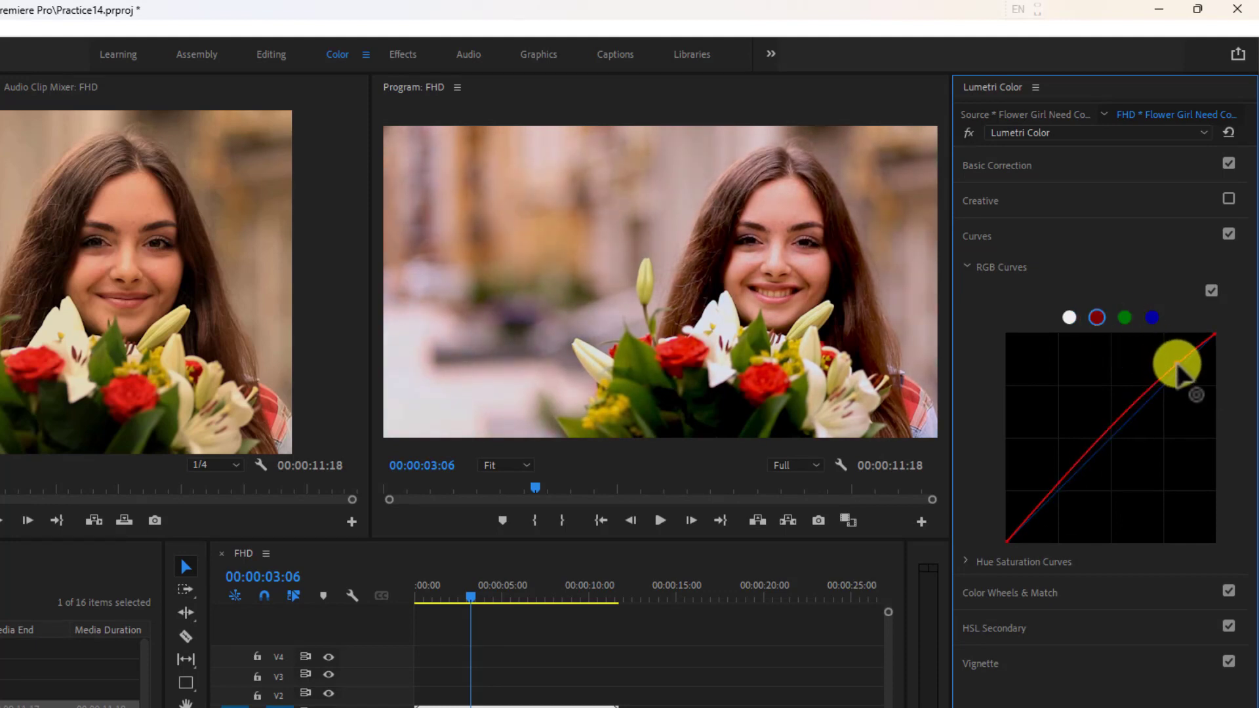
pyautogui.moveTo(1178, 367); pyautogui.dragTo(1180, 370)
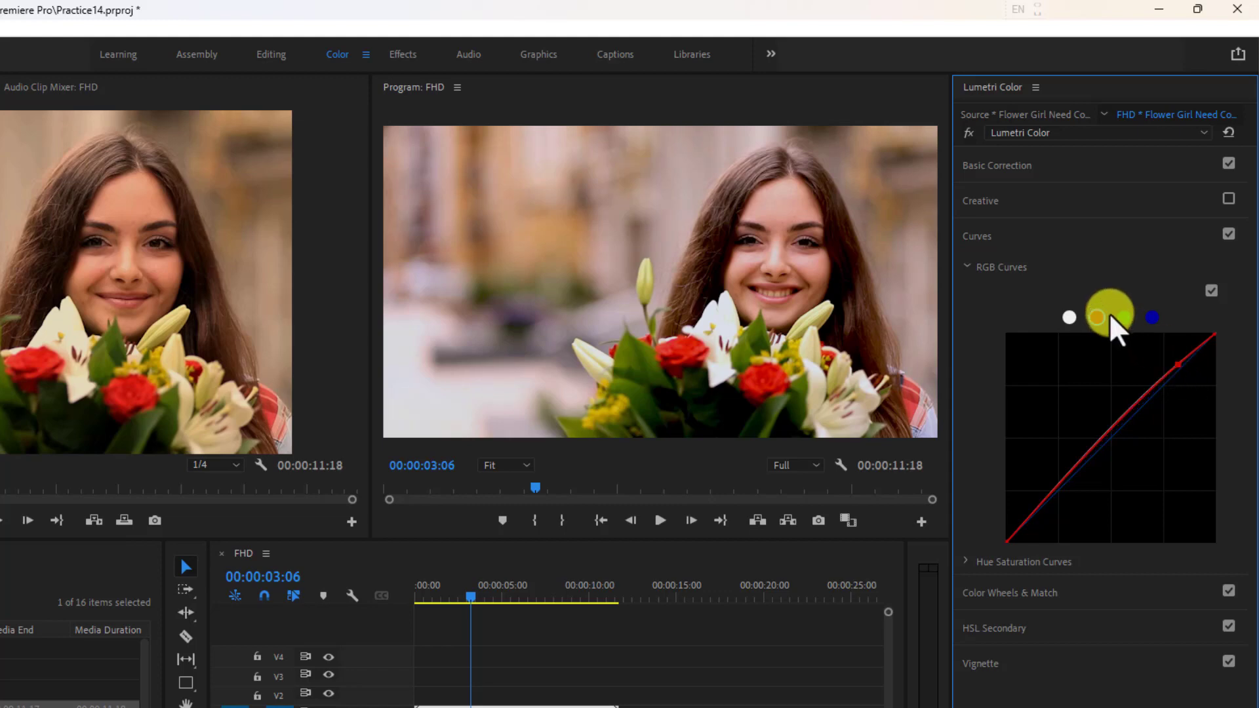
pyautogui.moveTo(1184, 370)
pyautogui.mouseDown()
pyautogui.moveTo(1176, 360)
pyautogui.moveTo(1187, 374)
pyautogui.moveTo(1191, 361)
pyautogui.mouseUp()
pyautogui.click(1153, 317)
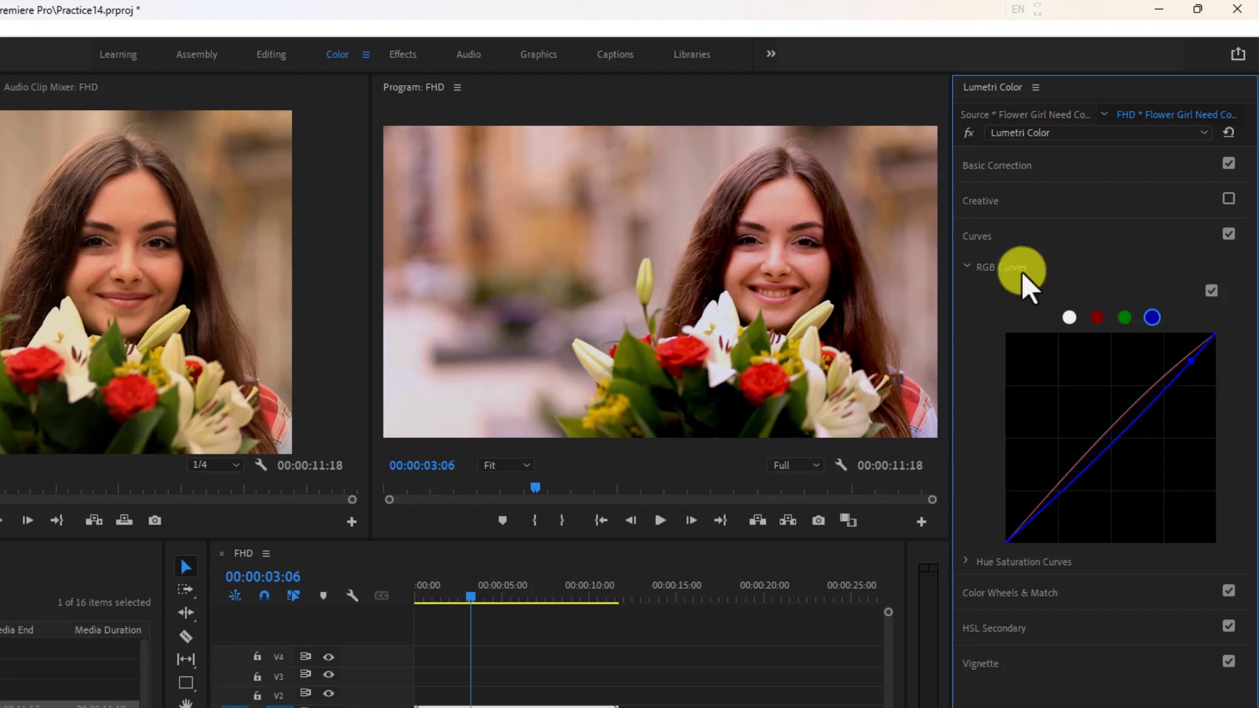
pyautogui.click(969, 265)
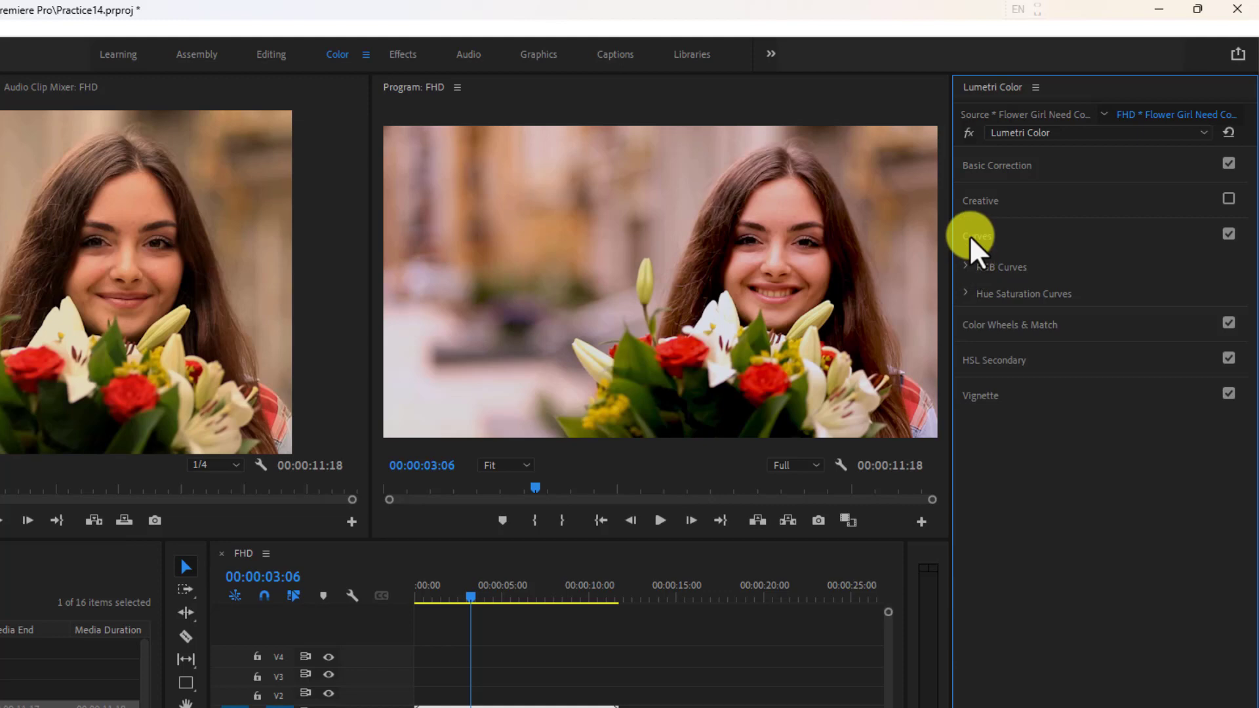
pyautogui.click(972, 236)
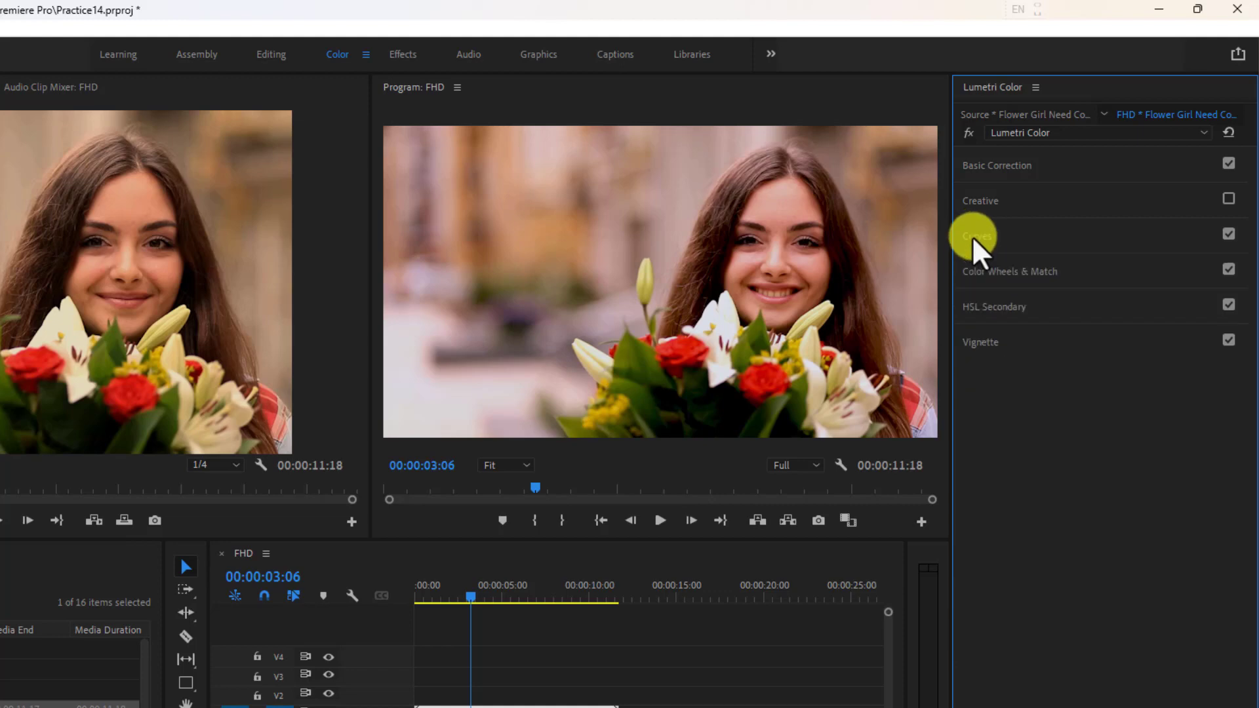
# Check the Color Wheels & Match section, and in HSL Secondary key the red rose by sampling it and choosing the red color preset.
pyautogui.click(1026, 273)
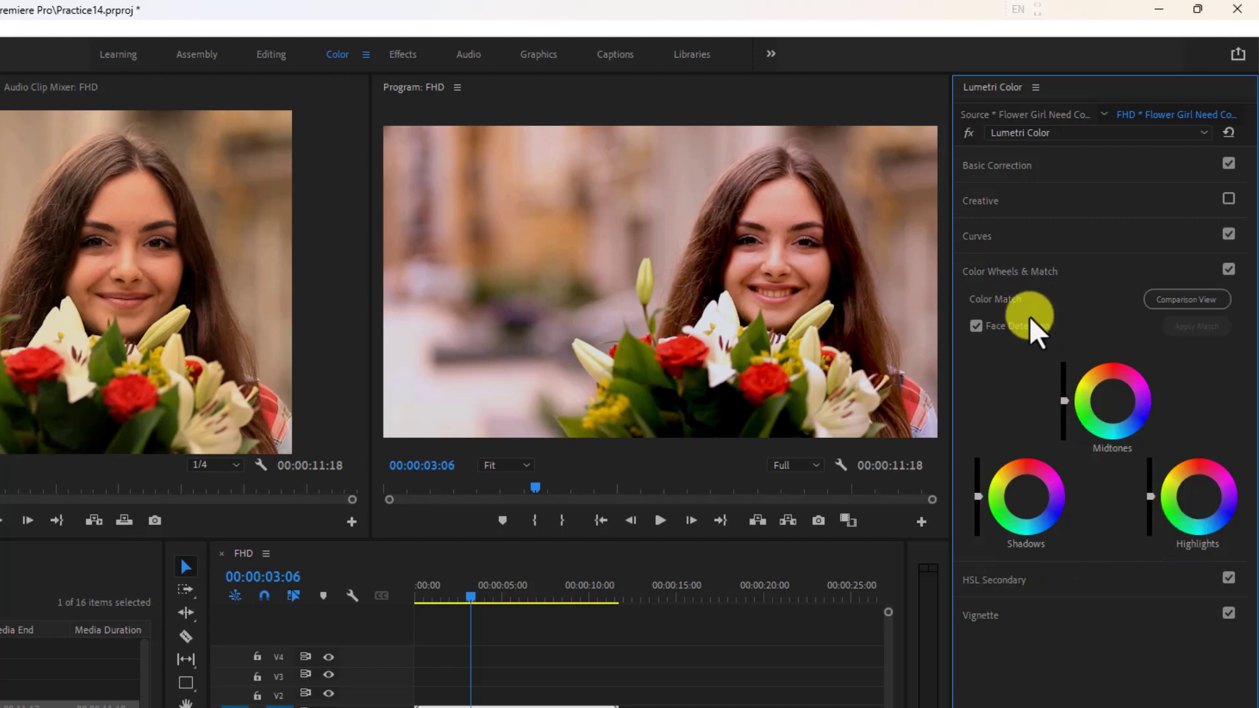
pyautogui.click(1034, 274)
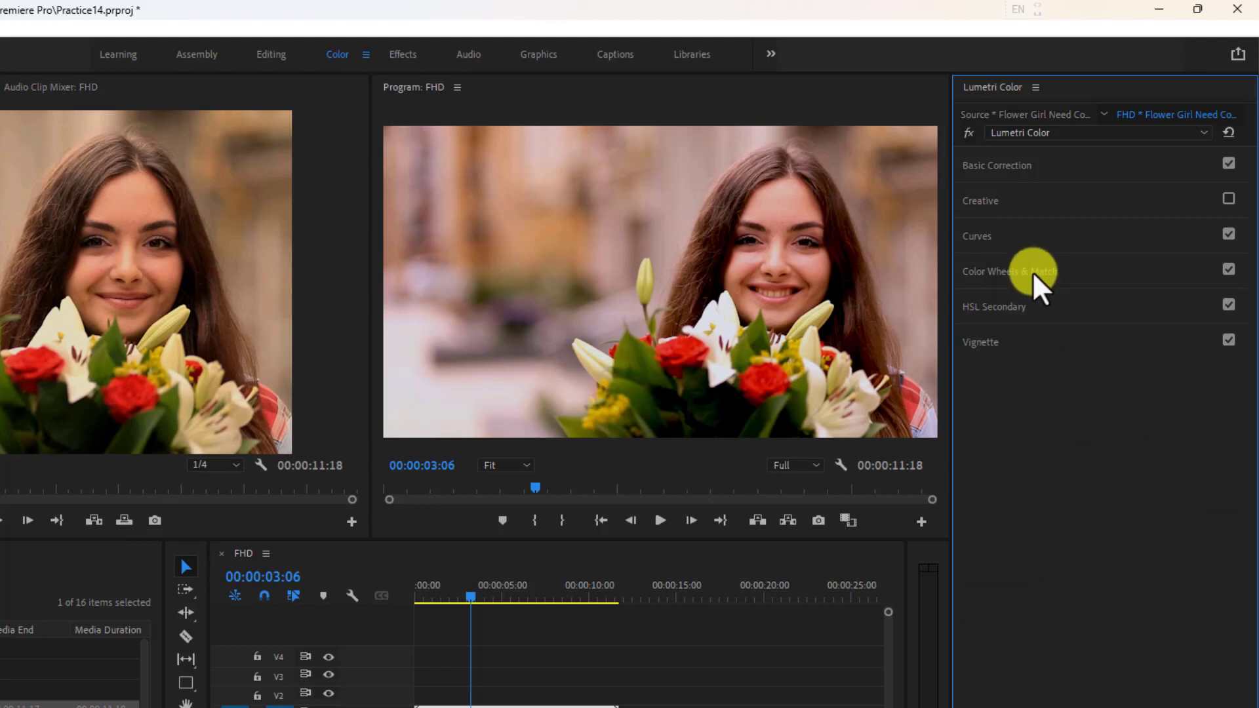
pyautogui.click(1000, 311)
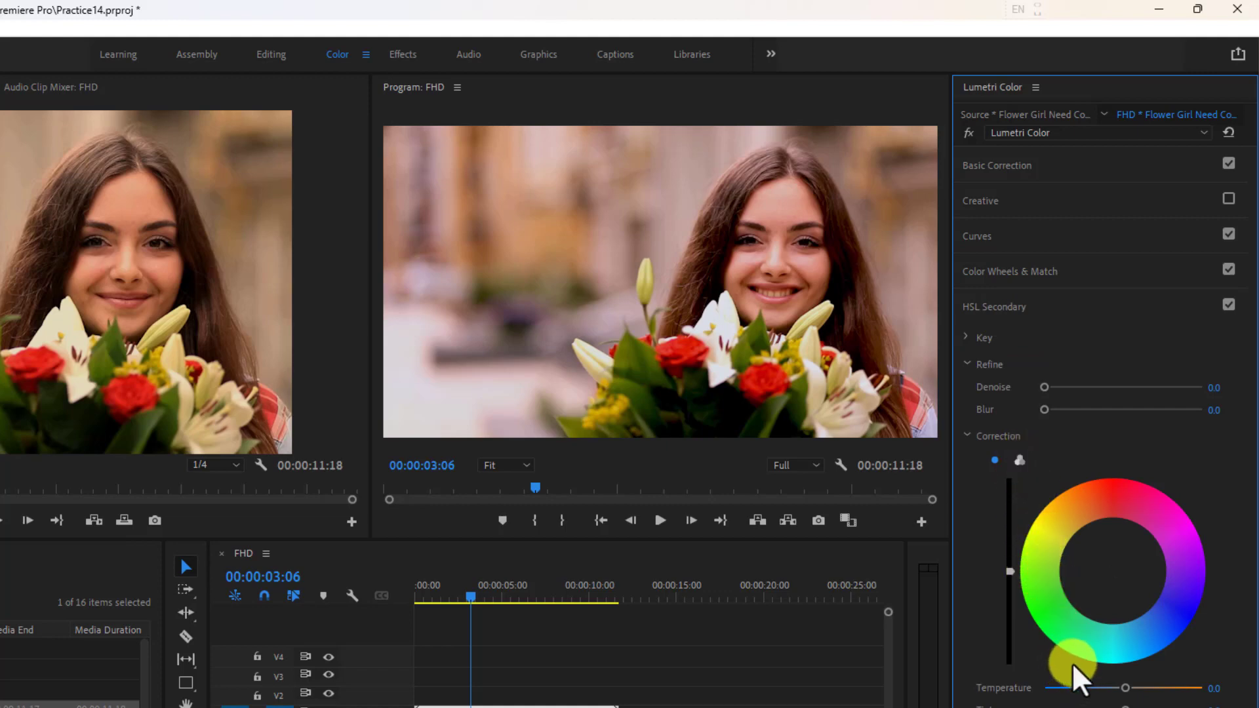
pyautogui.click(971, 337)
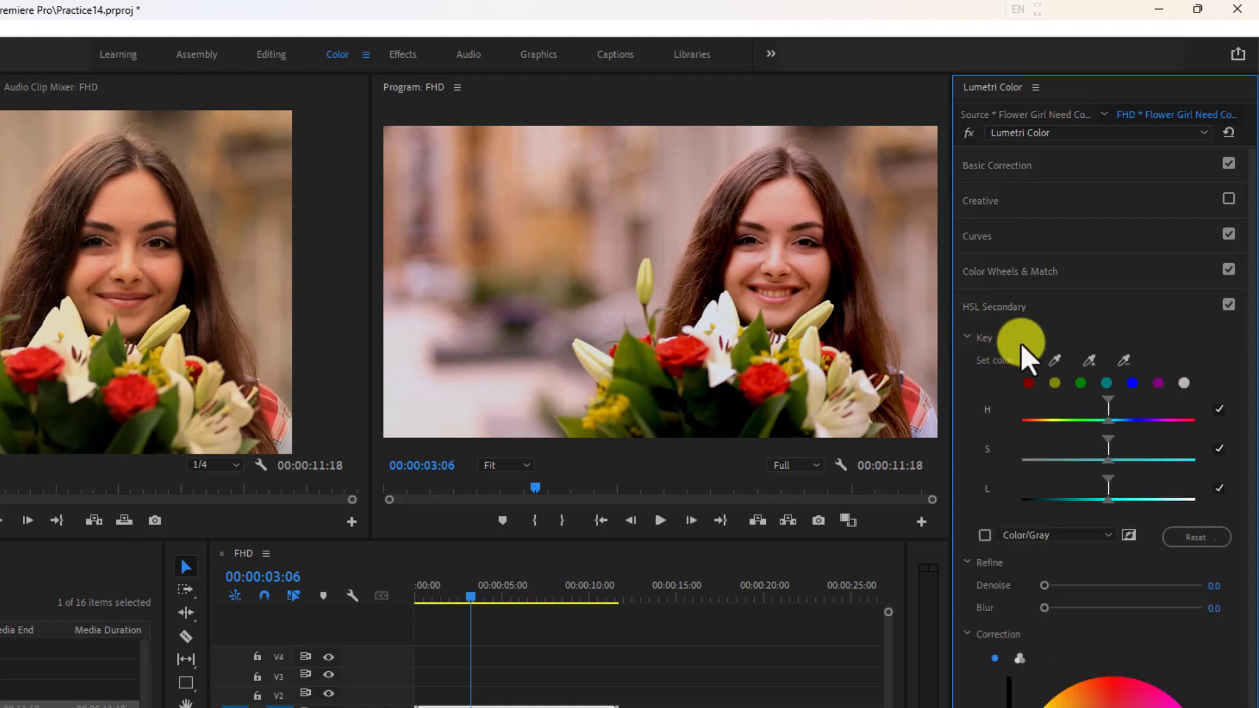
pyautogui.click(1053, 360)
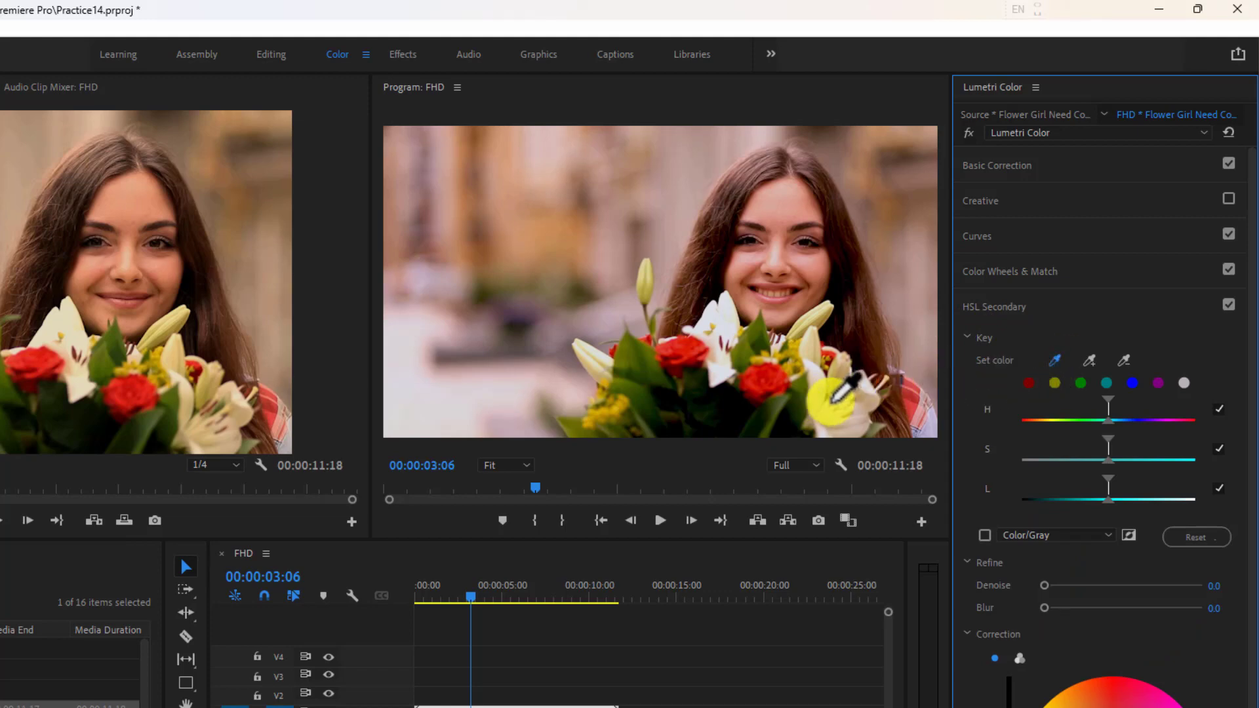
pyautogui.click(748, 382)
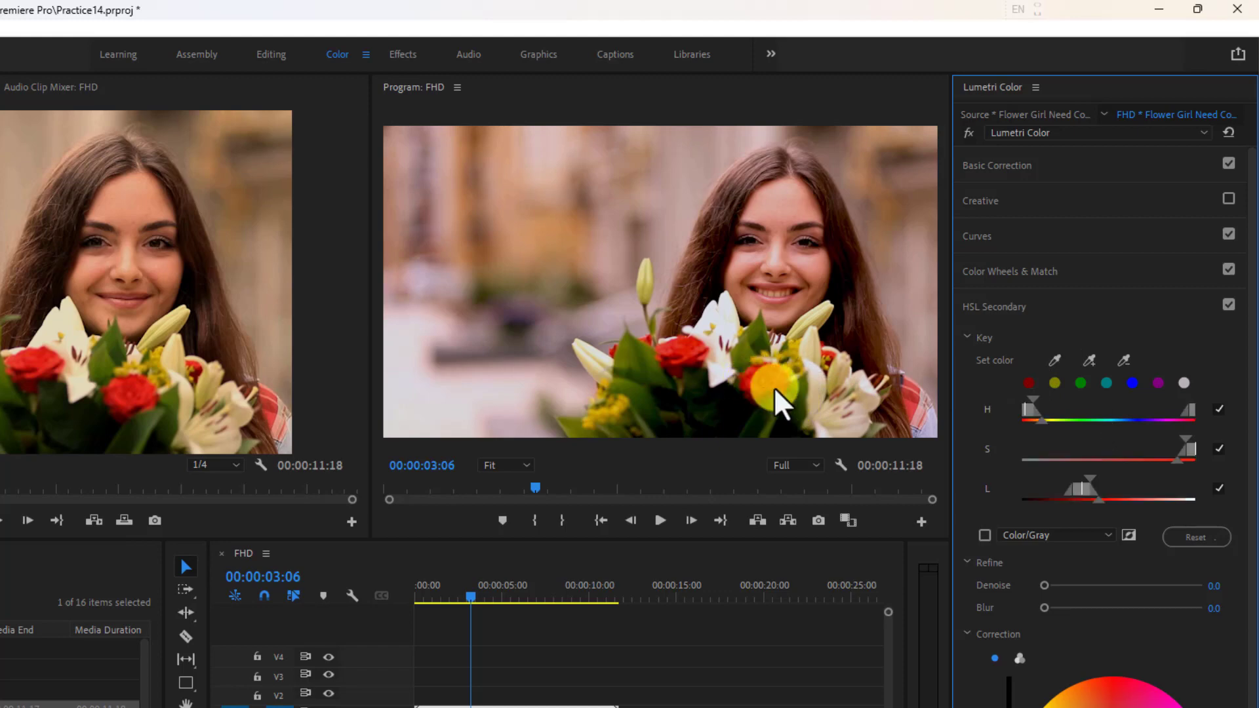
pyautogui.click(1030, 382)
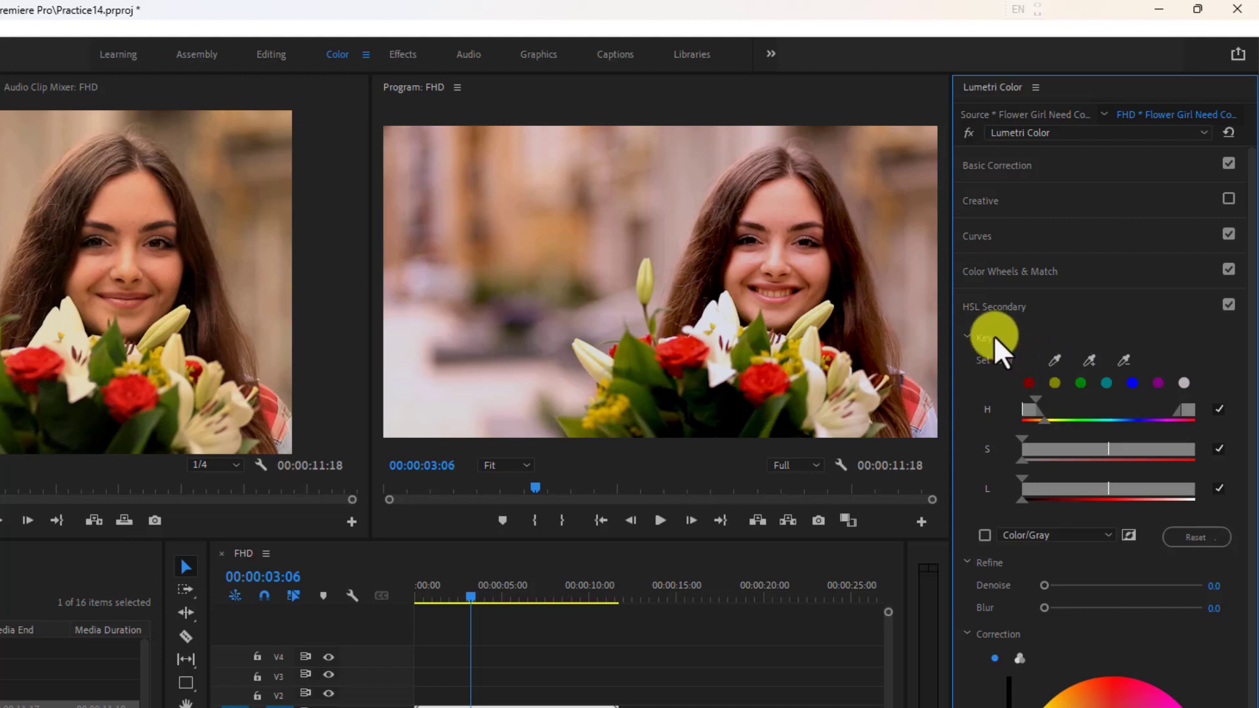
# Look over the Vignette and Basic Correction settings, and close the Lumetri Color panel.
pyautogui.click(975, 336)
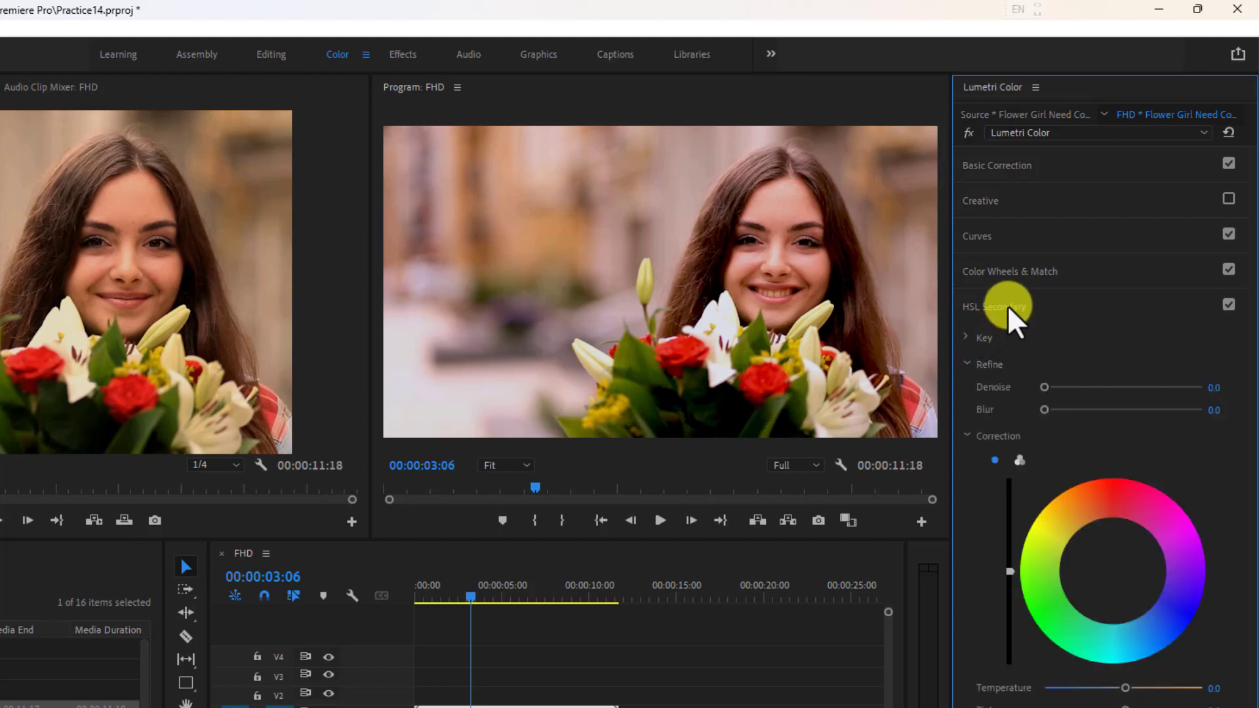
pyautogui.click(1007, 305)
pyautogui.click(995, 342)
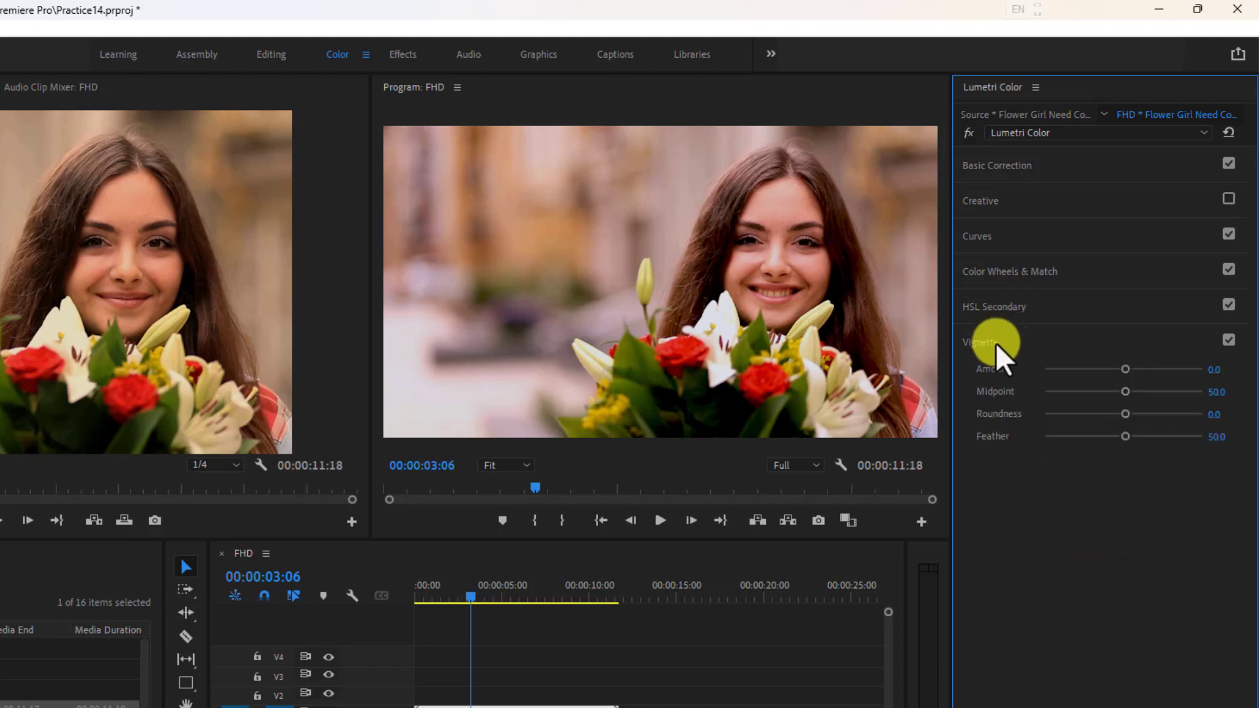
pyautogui.click(996, 343)
pyautogui.click(1002, 160)
pyautogui.click(1002, 160)
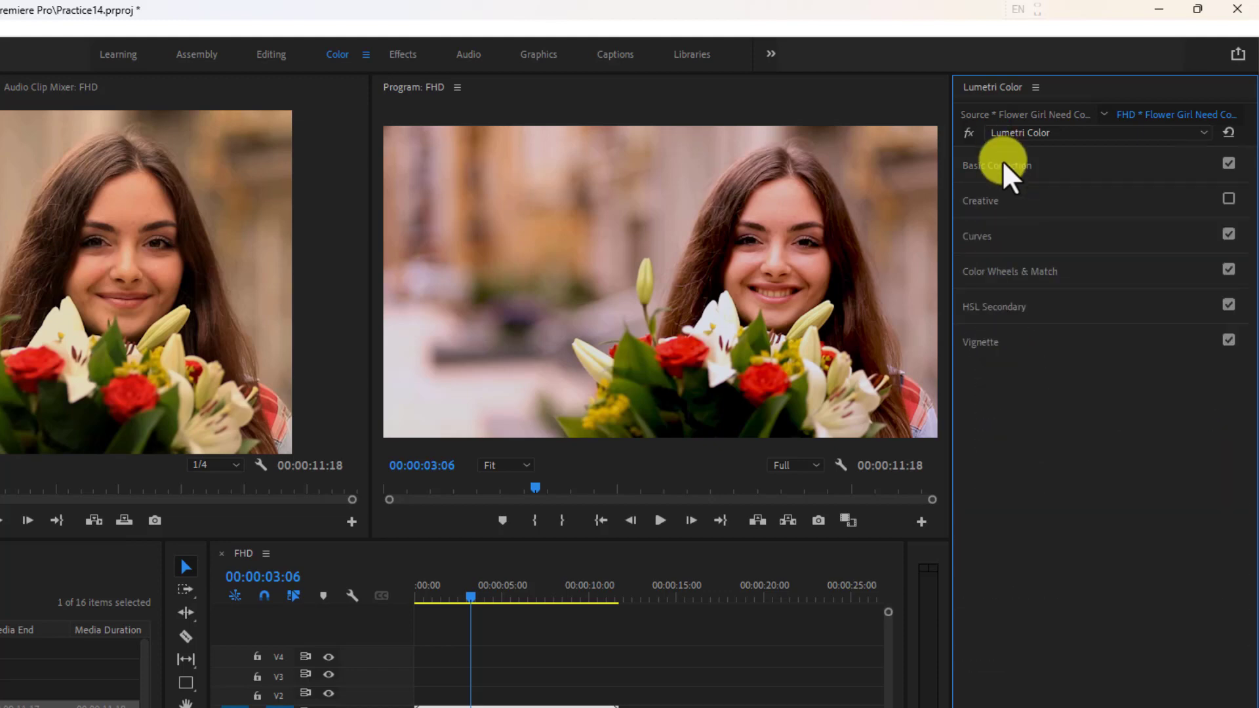
pyautogui.click(1002, 160)
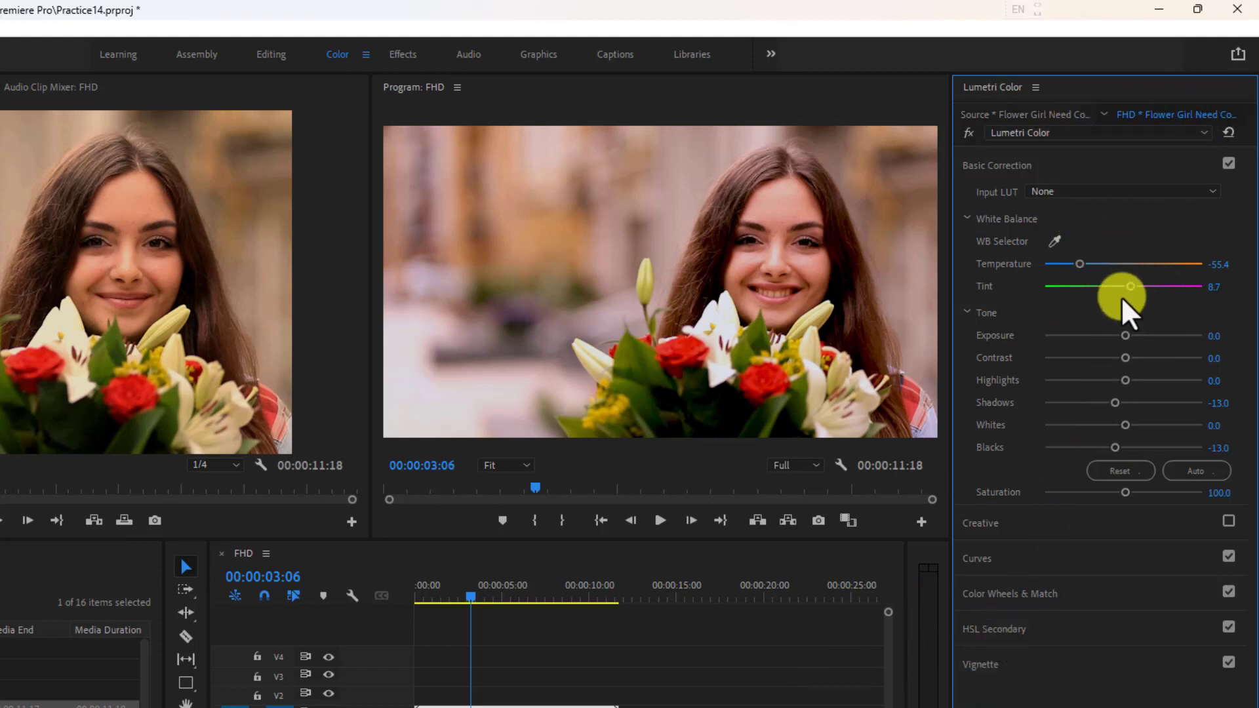
pyautogui.click(1034, 87)
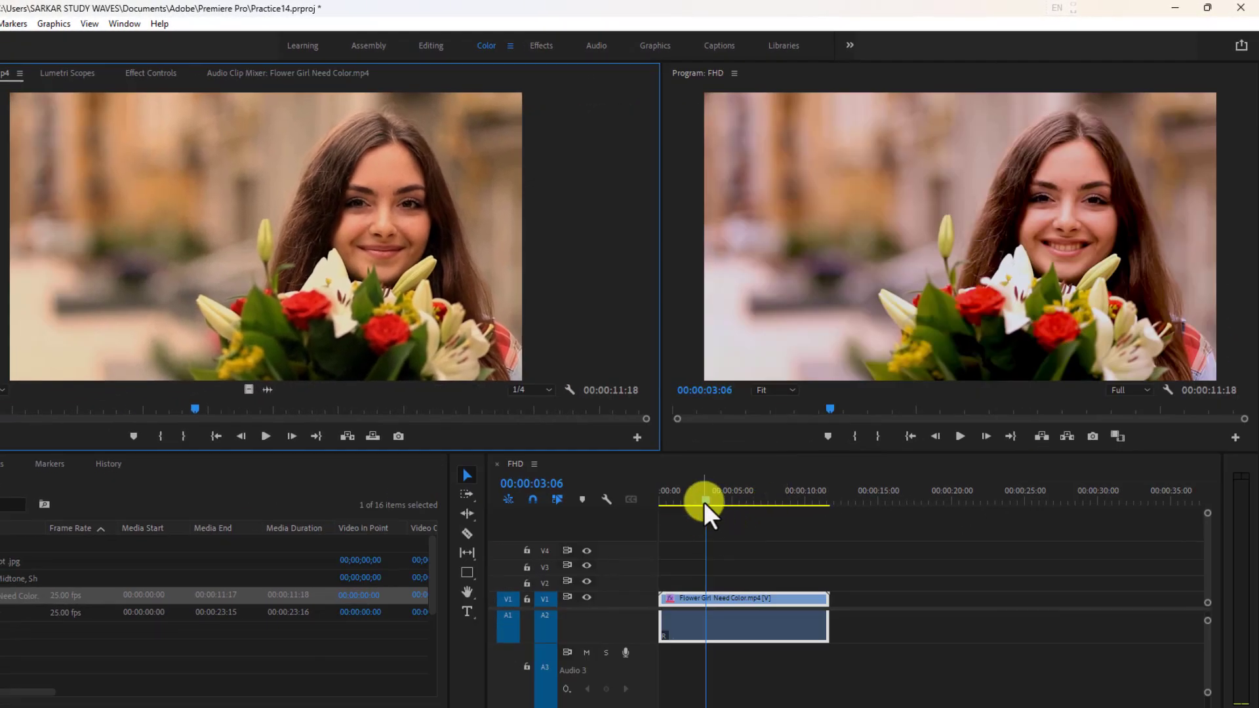
# Return the playhead to the sequence start and shift the flower girl clip on V1 about 1.6 seconds later.
pyautogui.moveTo(703, 502); pyautogui.dragTo(631, 508)
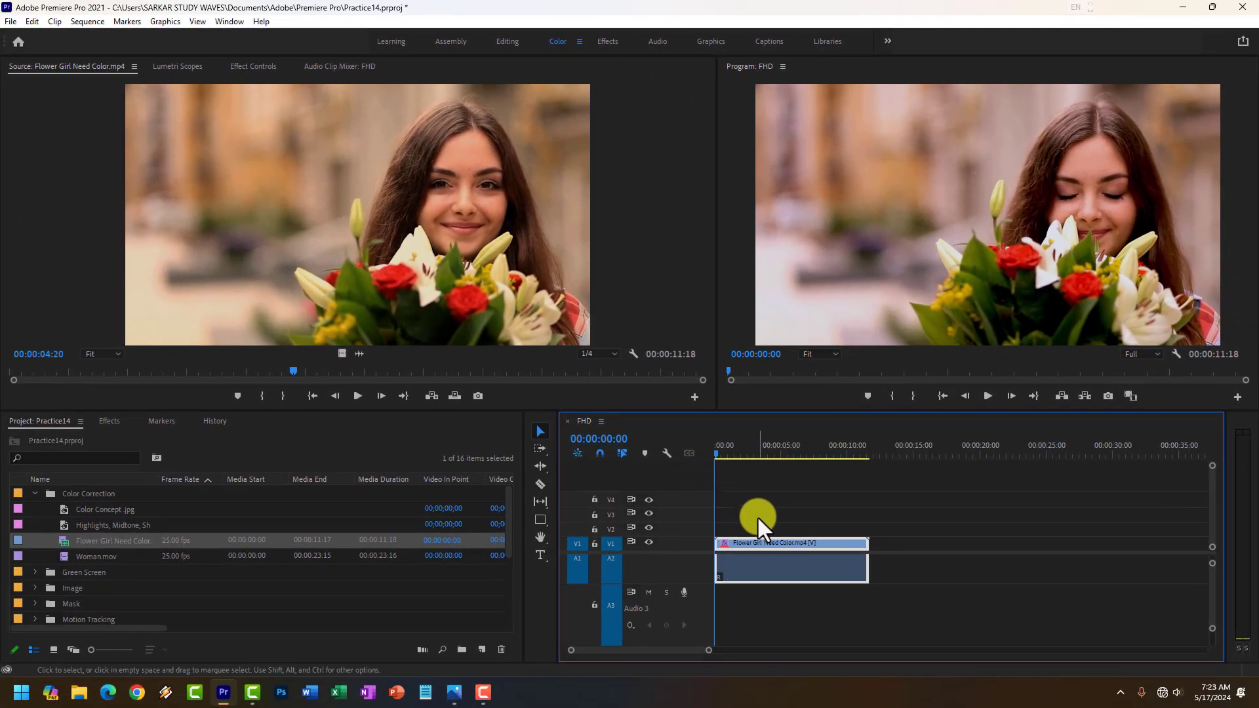
pyautogui.moveTo(758, 580); pyautogui.dragTo(779, 580)
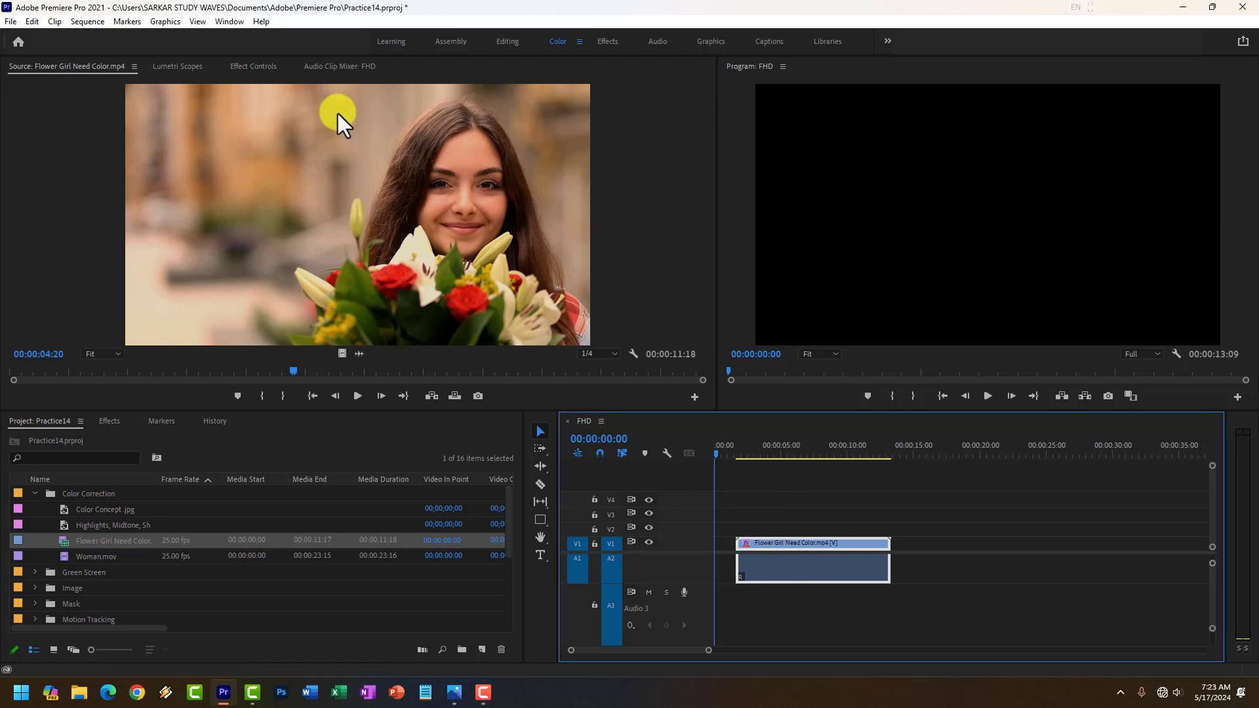
# Open the Essential Graphics panel and browse its title and caption templates.
pyautogui.click(229, 21)
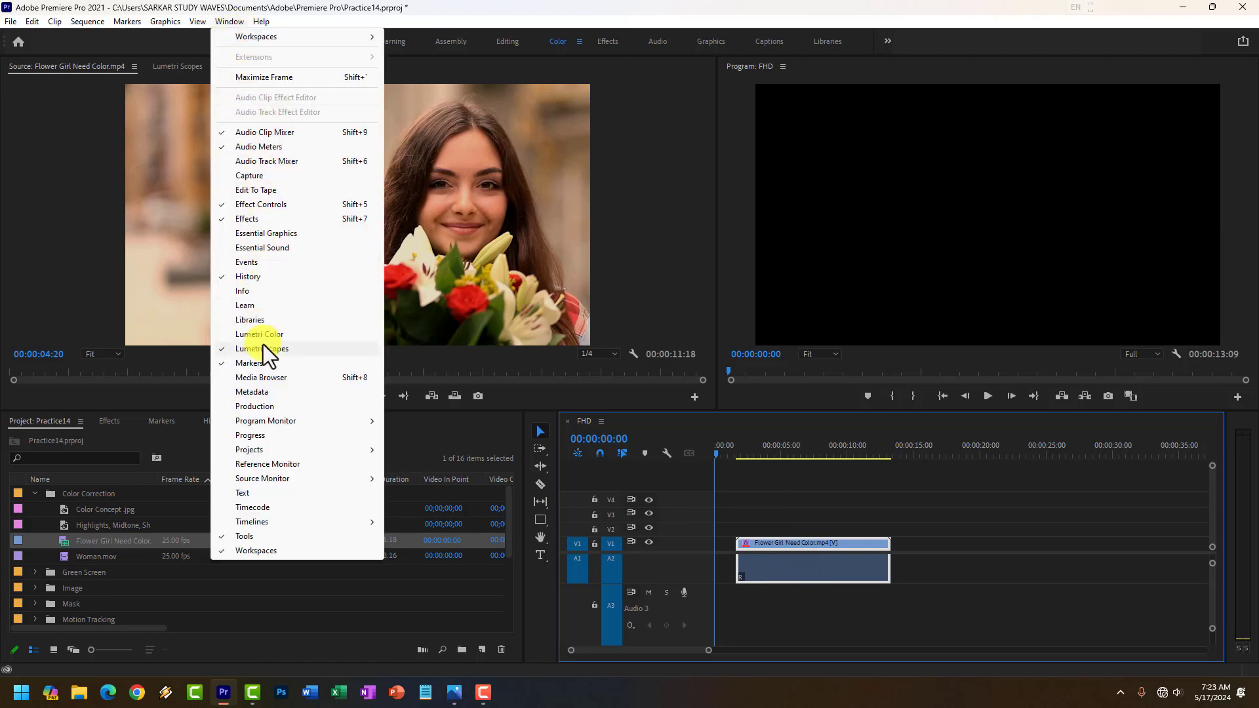
pyautogui.click(267, 234)
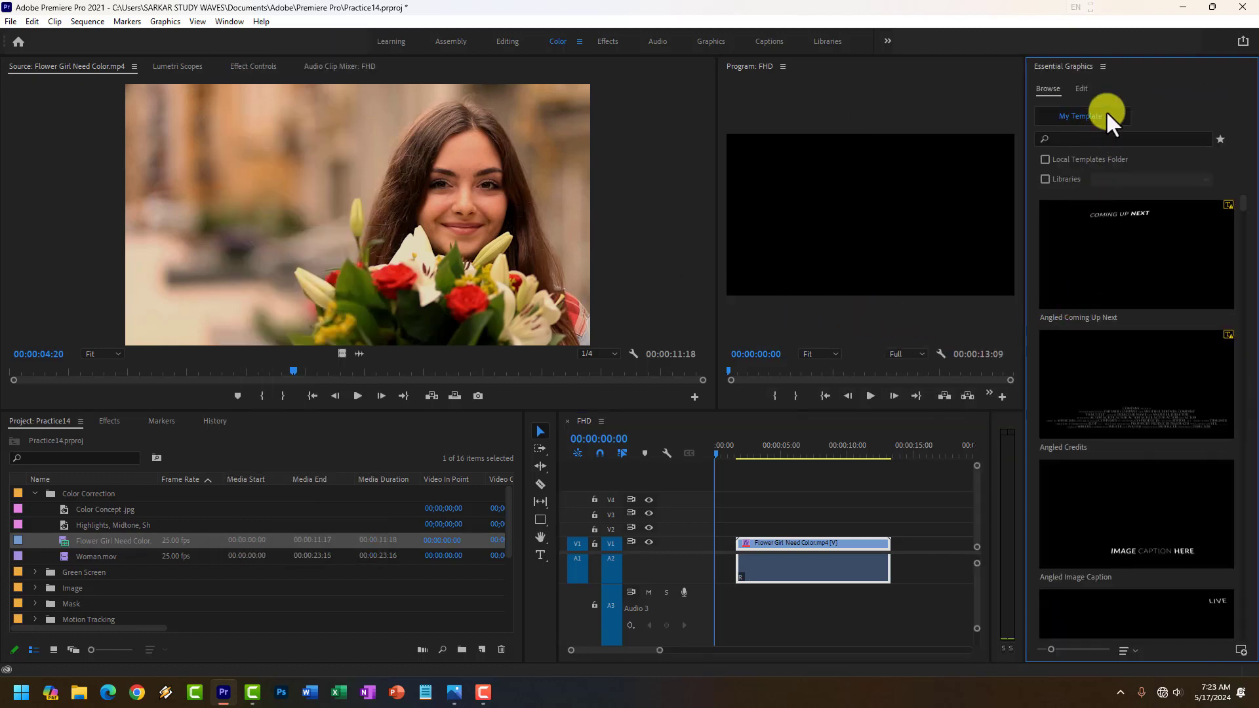
pyautogui.scroll(-4, 1139, 404)
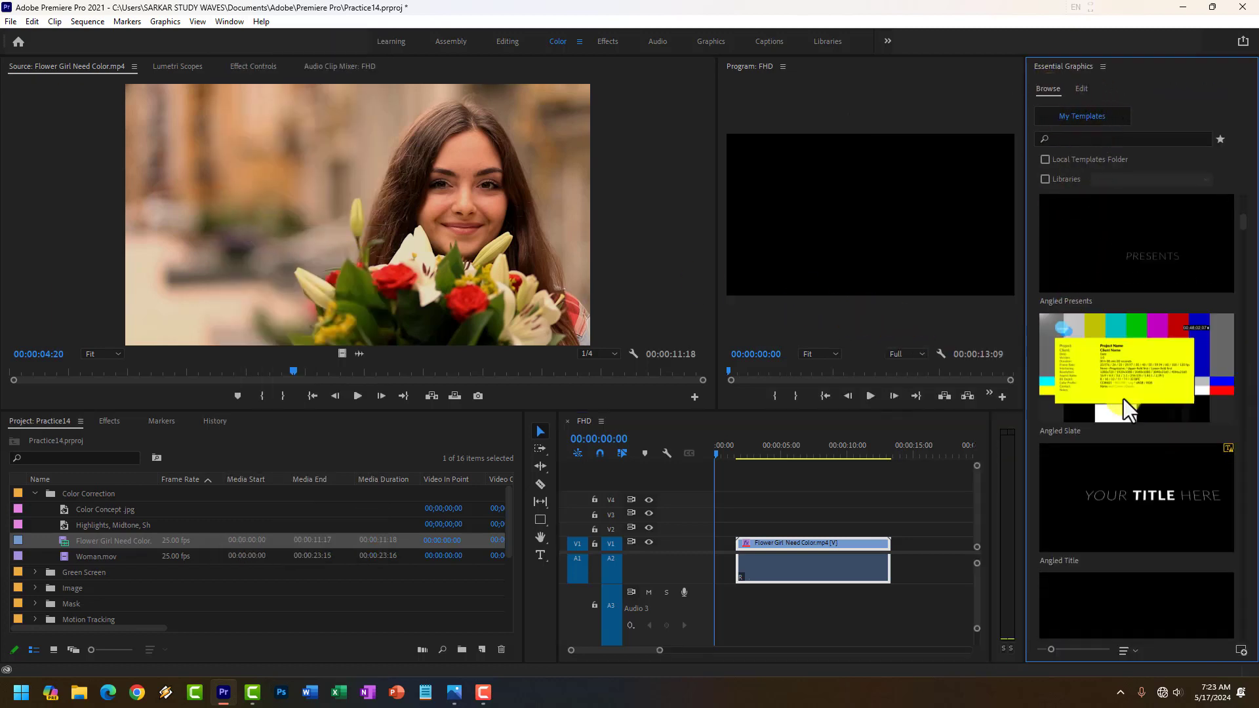
pyautogui.scroll(-5, 1123, 398)
pyautogui.scroll(-6, 1128, 398)
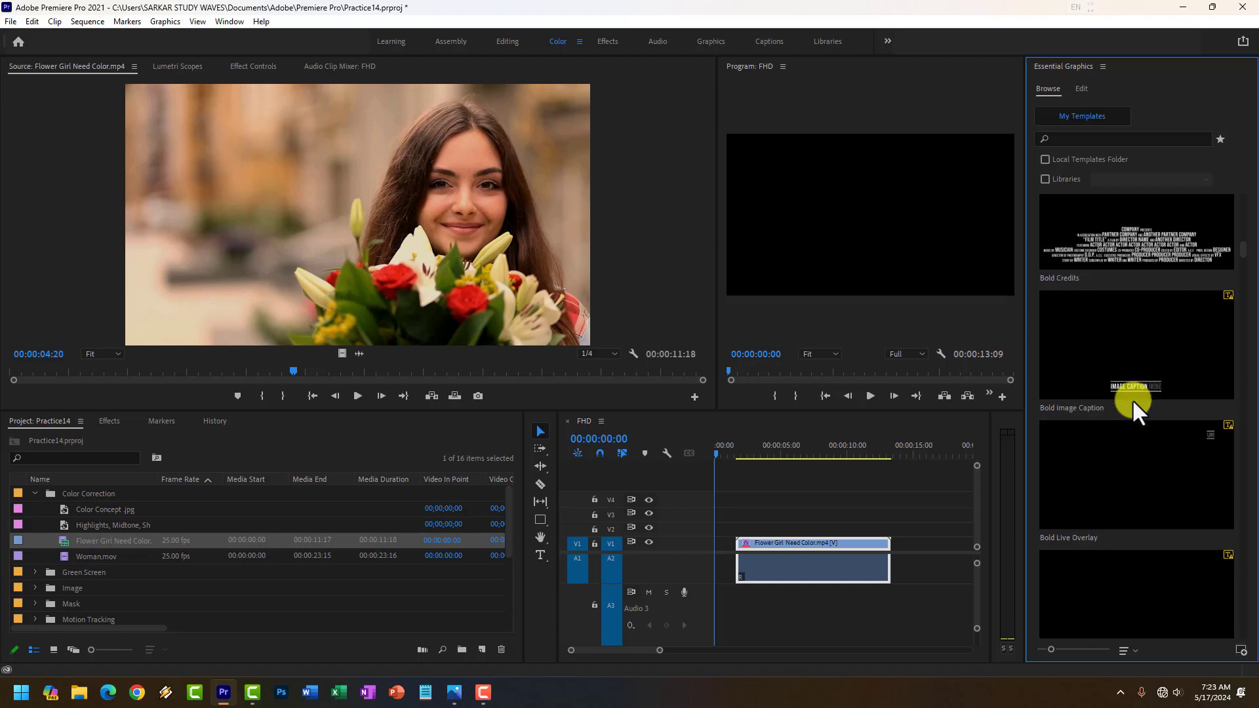
pyautogui.scroll(-4, 1135, 396)
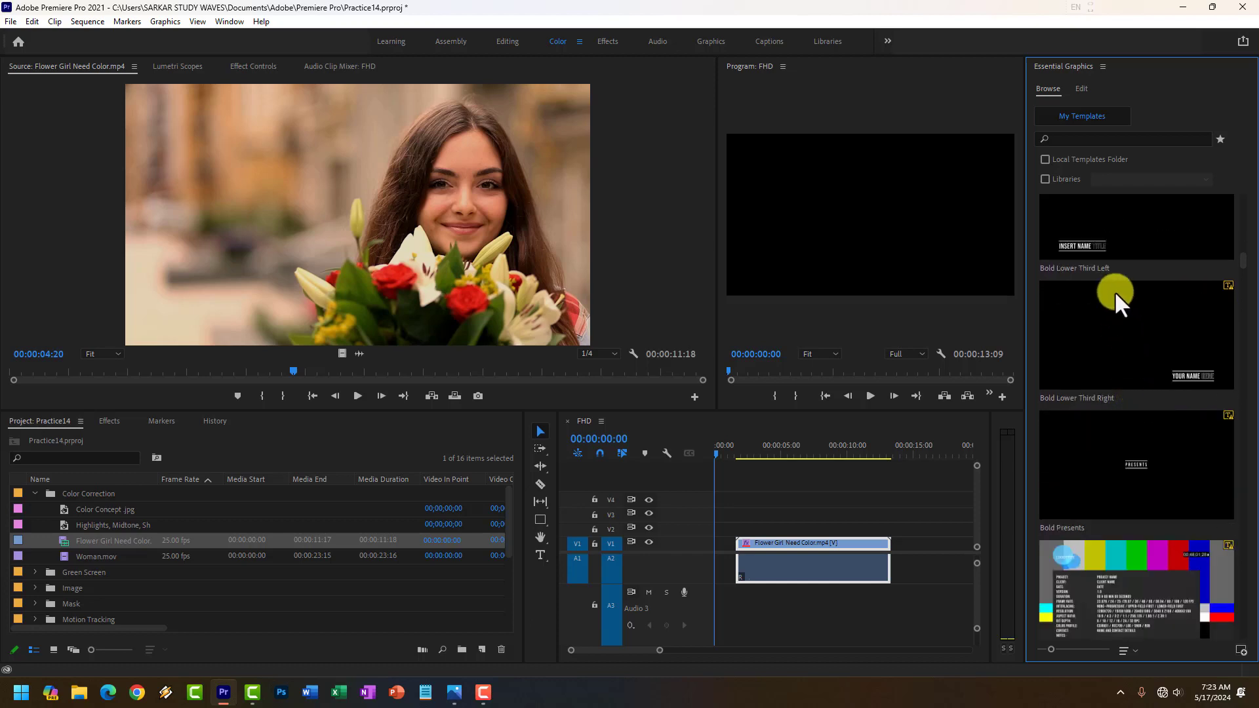
pyautogui.scroll(-4, 1151, 416)
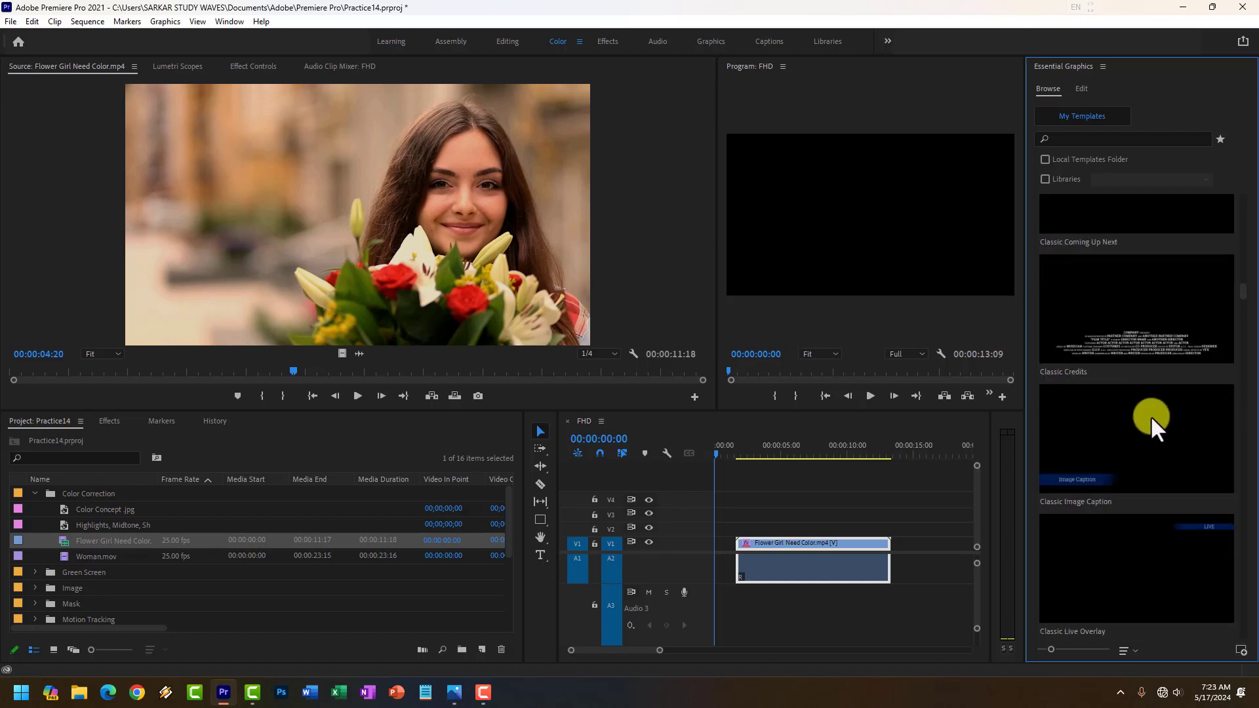
pyautogui.scroll(-8, 1151, 416)
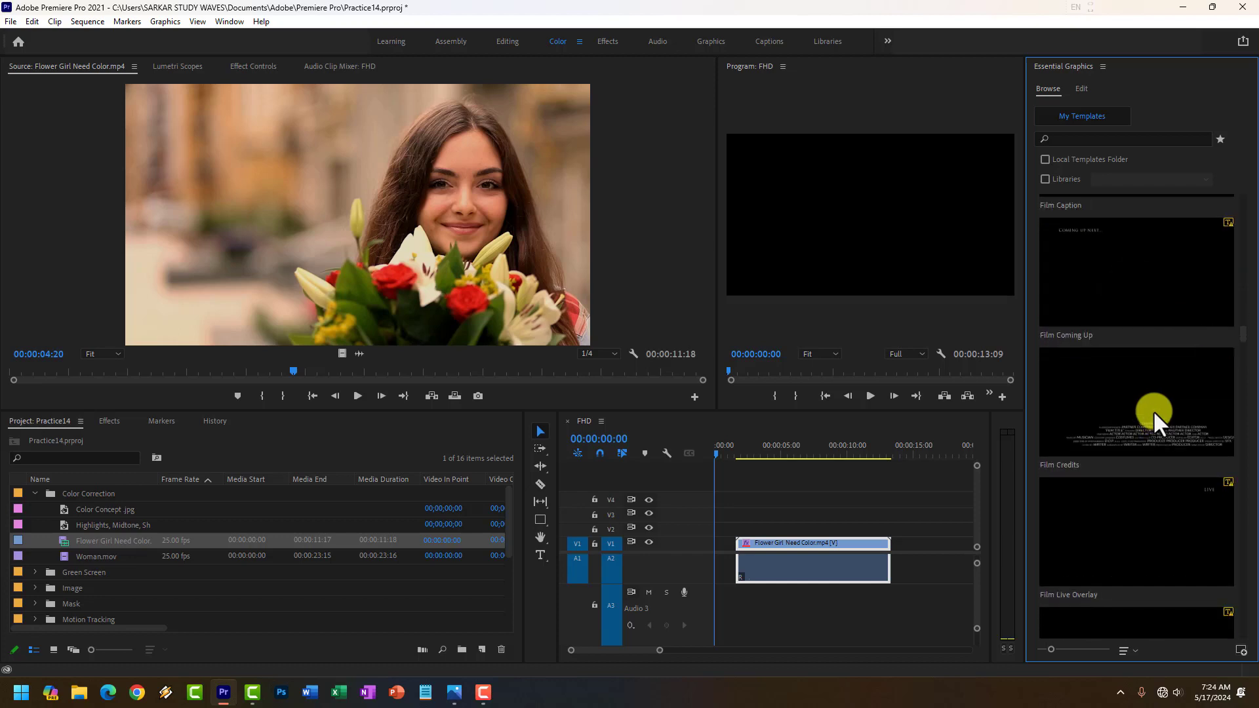
pyautogui.scroll(-10, 1154, 410)
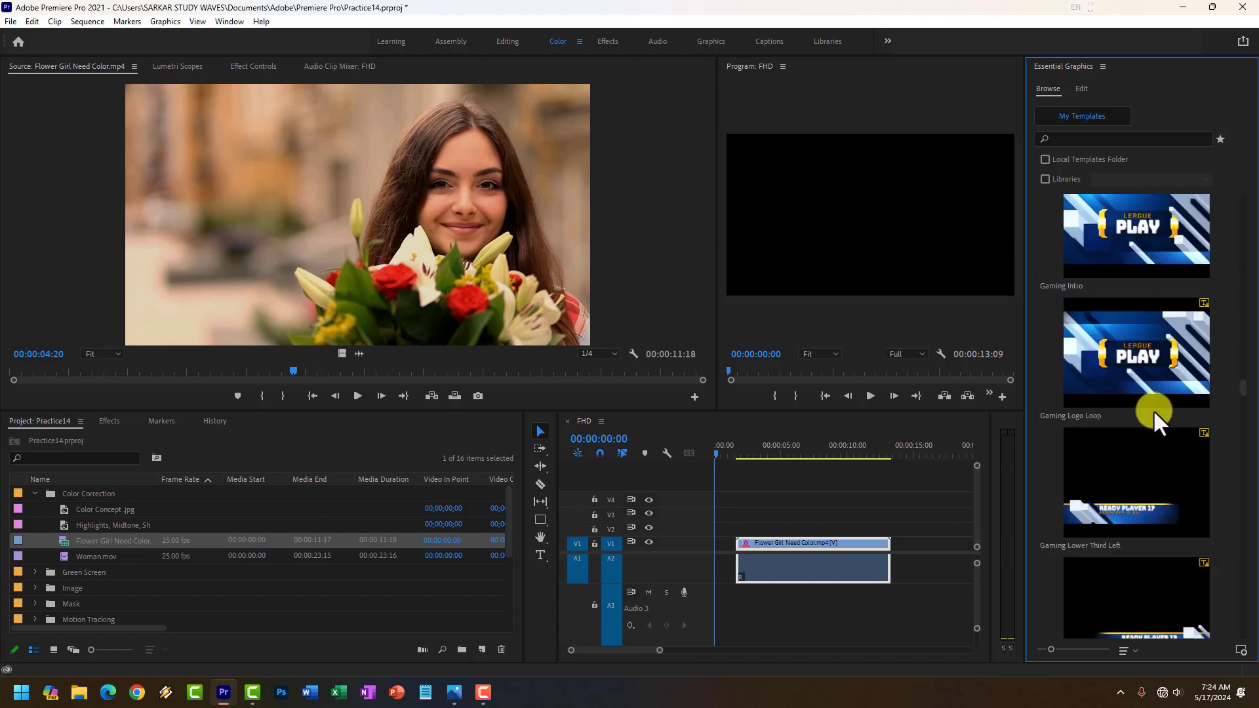
# Add the Like title template to V4 at the sequence start, accepting the substitution of its missing font.
pyautogui.scroll(-20, 1154, 413)
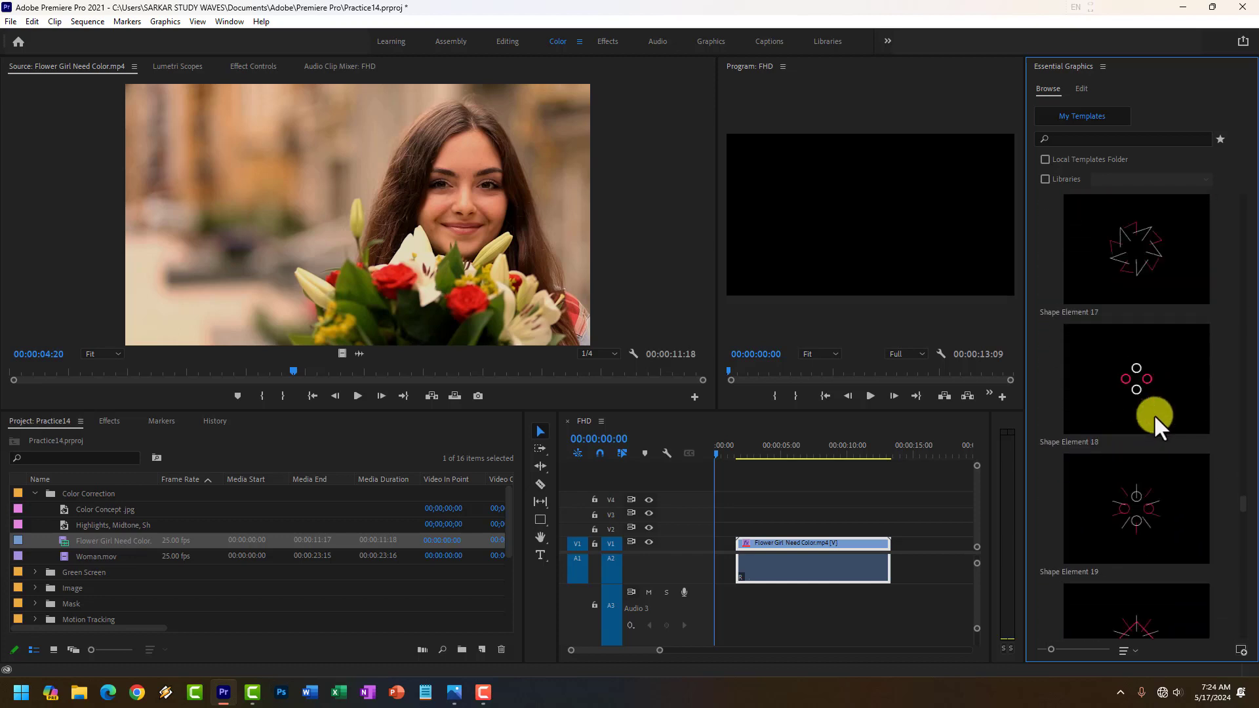
pyautogui.scroll(20, 1154, 400)
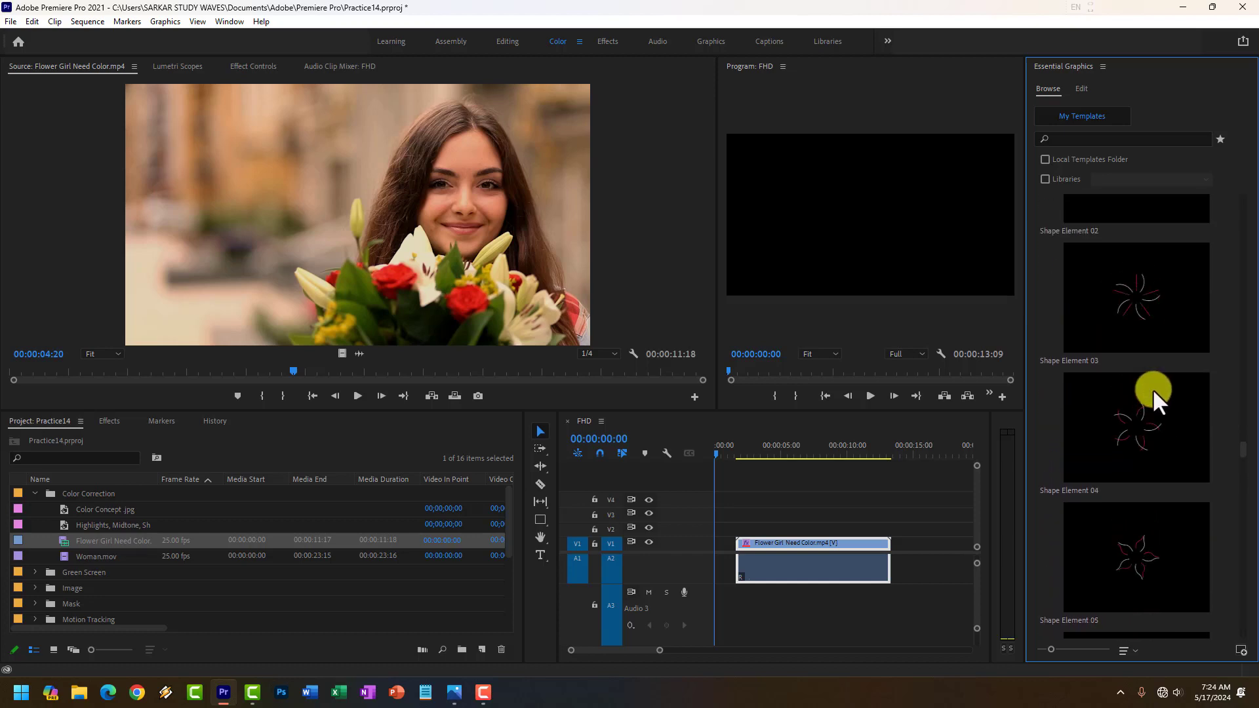
pyautogui.scroll(4, 1153, 391)
pyautogui.scroll(-4, 1164, 405)
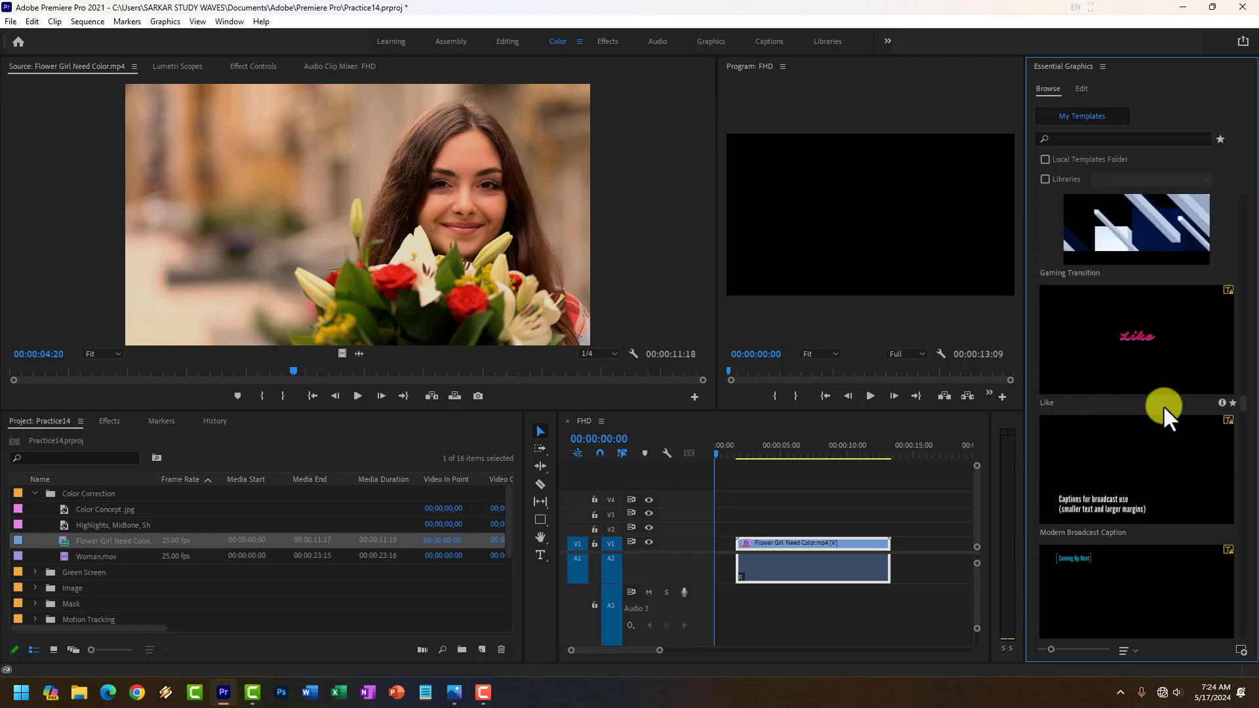
pyautogui.scroll(4, 1156, 381)
pyautogui.moveTo(1147, 475); pyautogui.dragTo(733, 516)
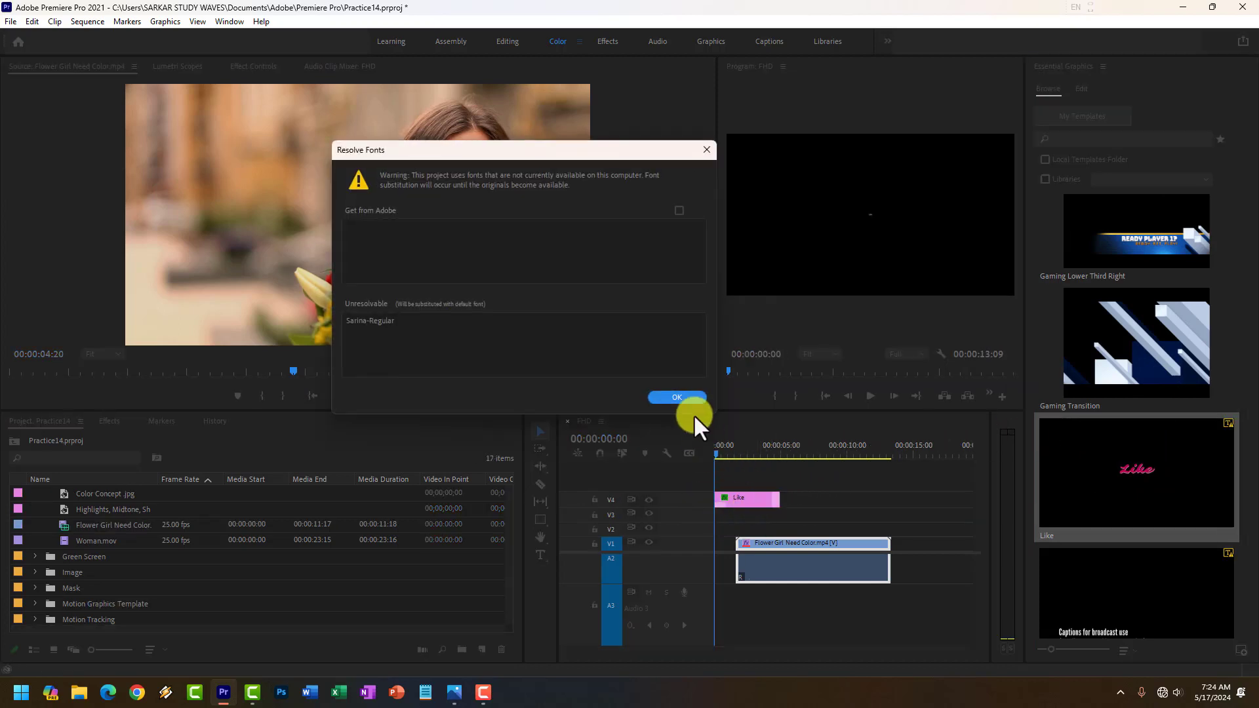
pyautogui.click(684, 393)
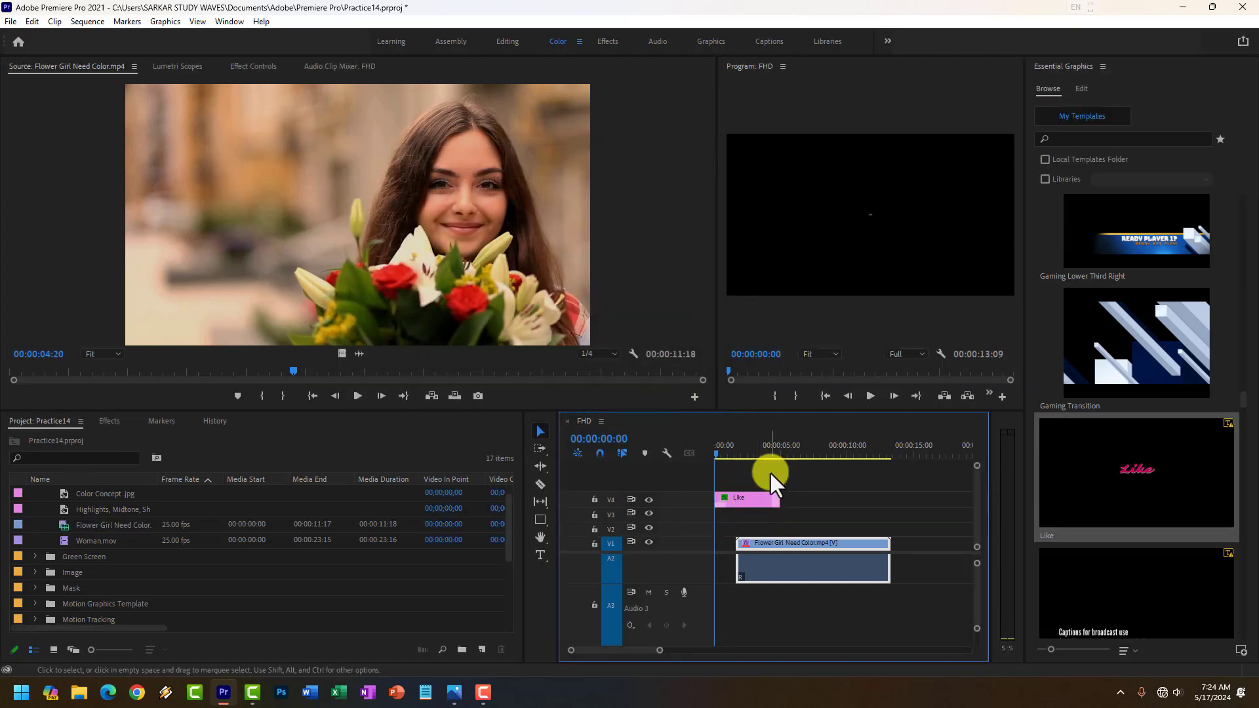
# Place the Like title on V1 at the sequence start, directly before the flower girl clip shifted later, and preview the result.
pyautogui.moveTo(785, 577); pyautogui.dragTo(829, 571)
pyautogui.moveTo(750, 501); pyautogui.dragTo(756, 548)
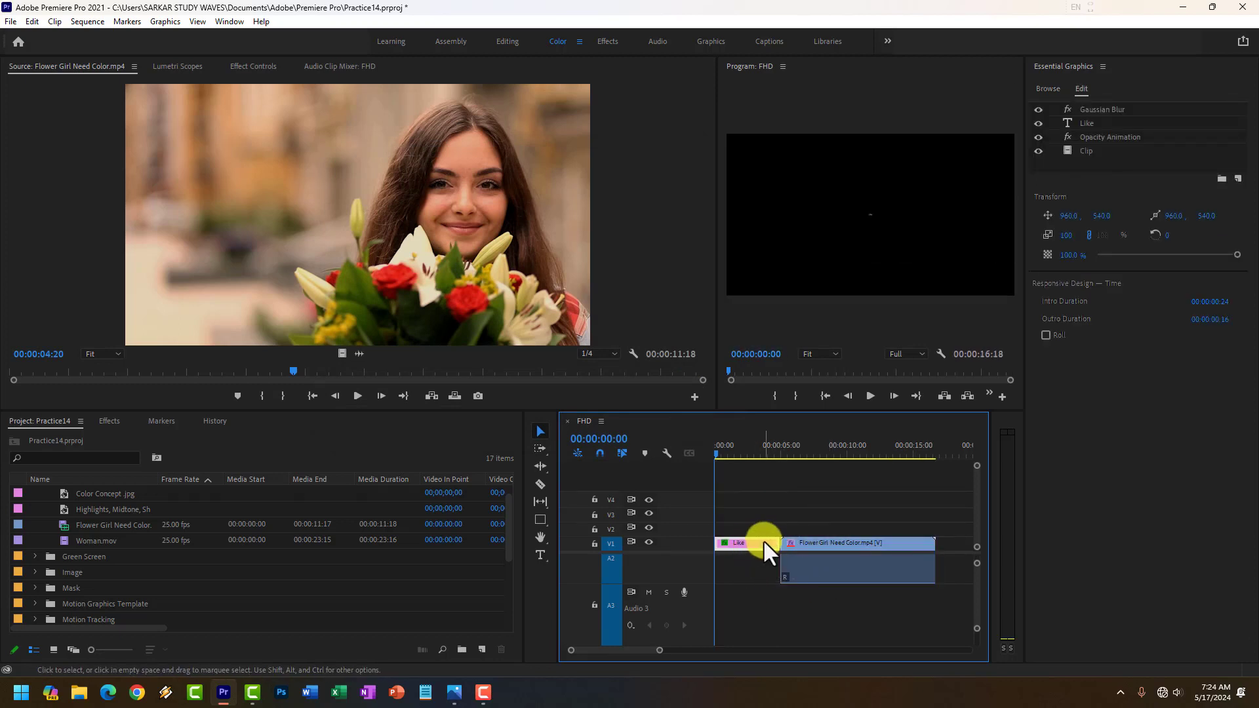
pyautogui.click(869, 396)
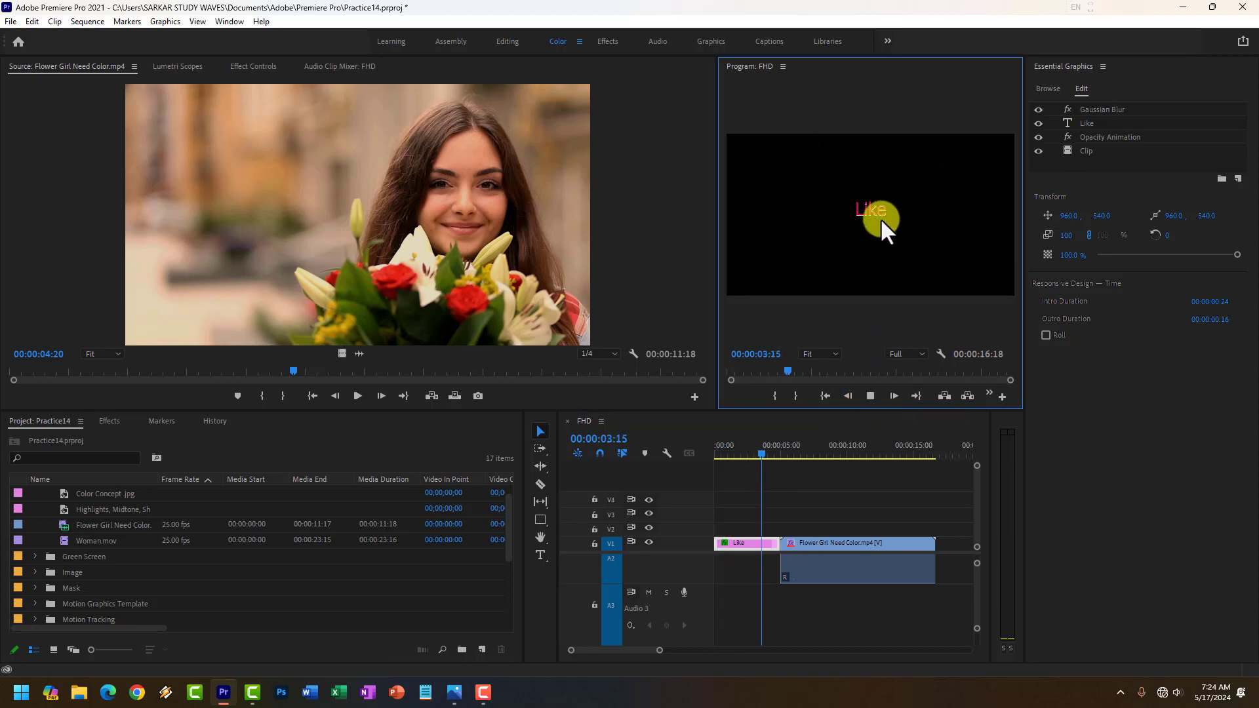
pyautogui.click(869, 397)
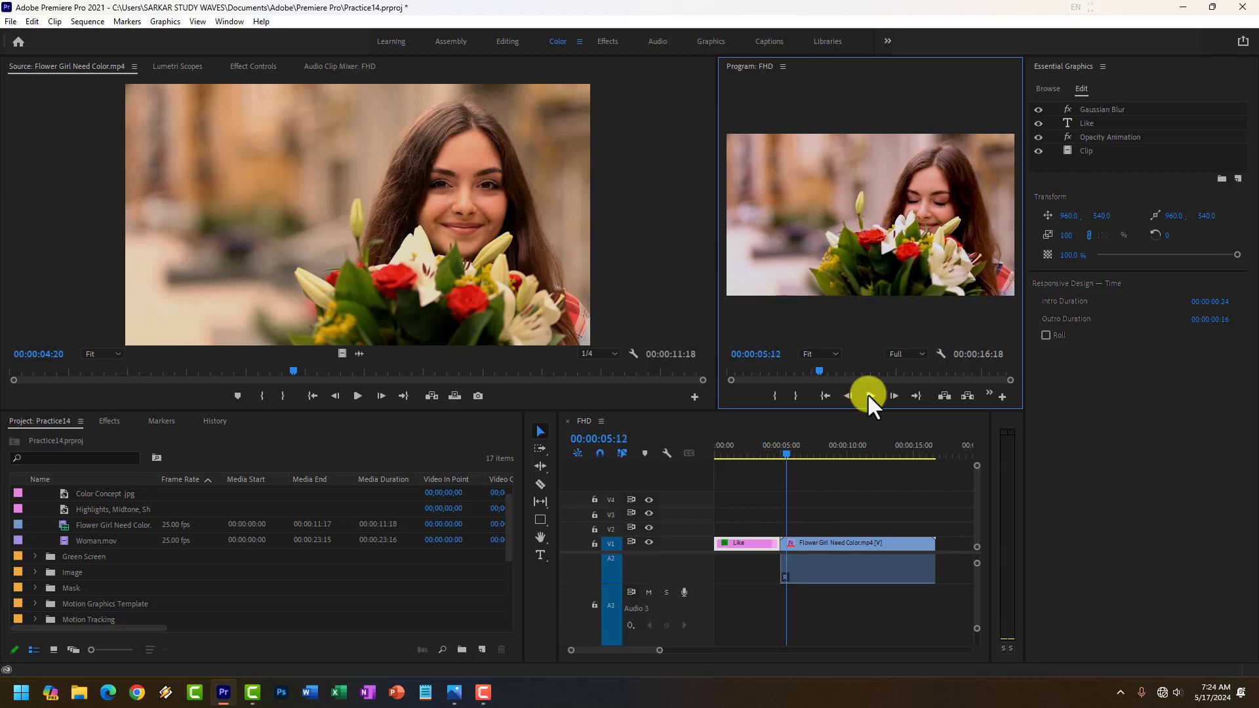
# Widen the Program monitor and set the Like text's font to Khand SemiBold with the playhead at 00:00:00:16.
pyautogui.click(723, 452)
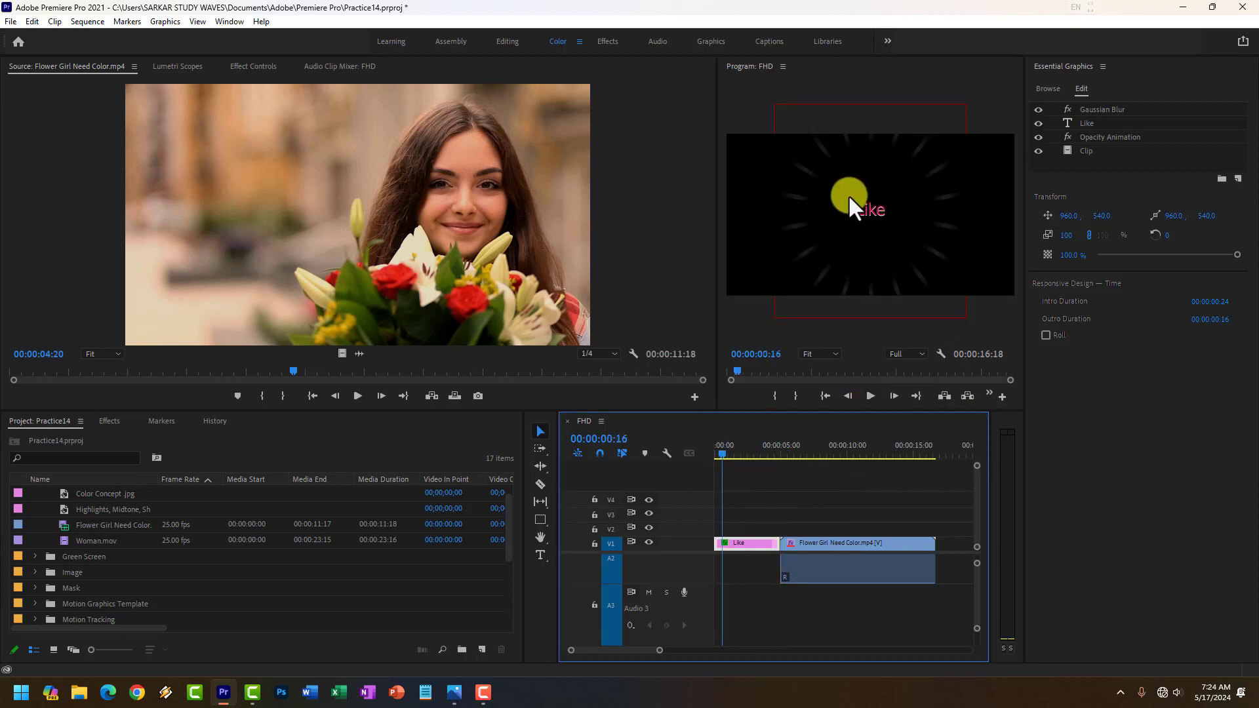
pyautogui.moveTo(715, 218); pyautogui.dragTo(515, 224)
pyautogui.click(764, 203)
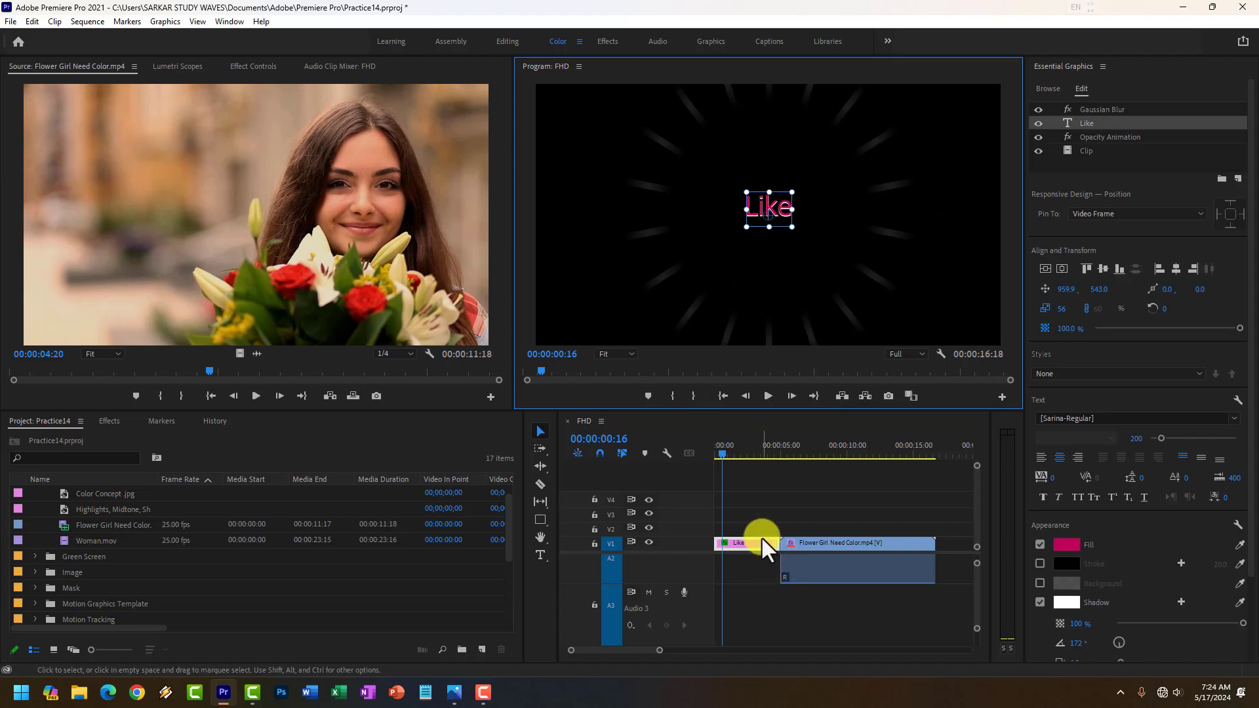
pyautogui.click(1049, 89)
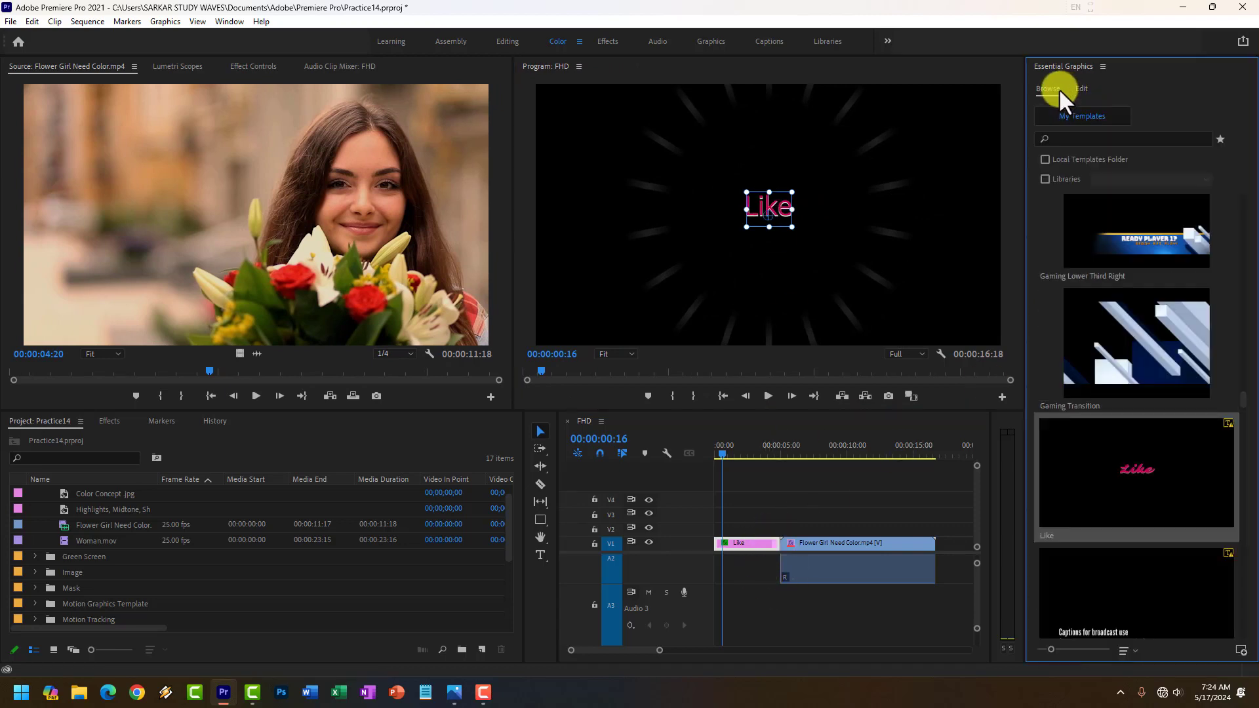
pyautogui.click(1082, 88)
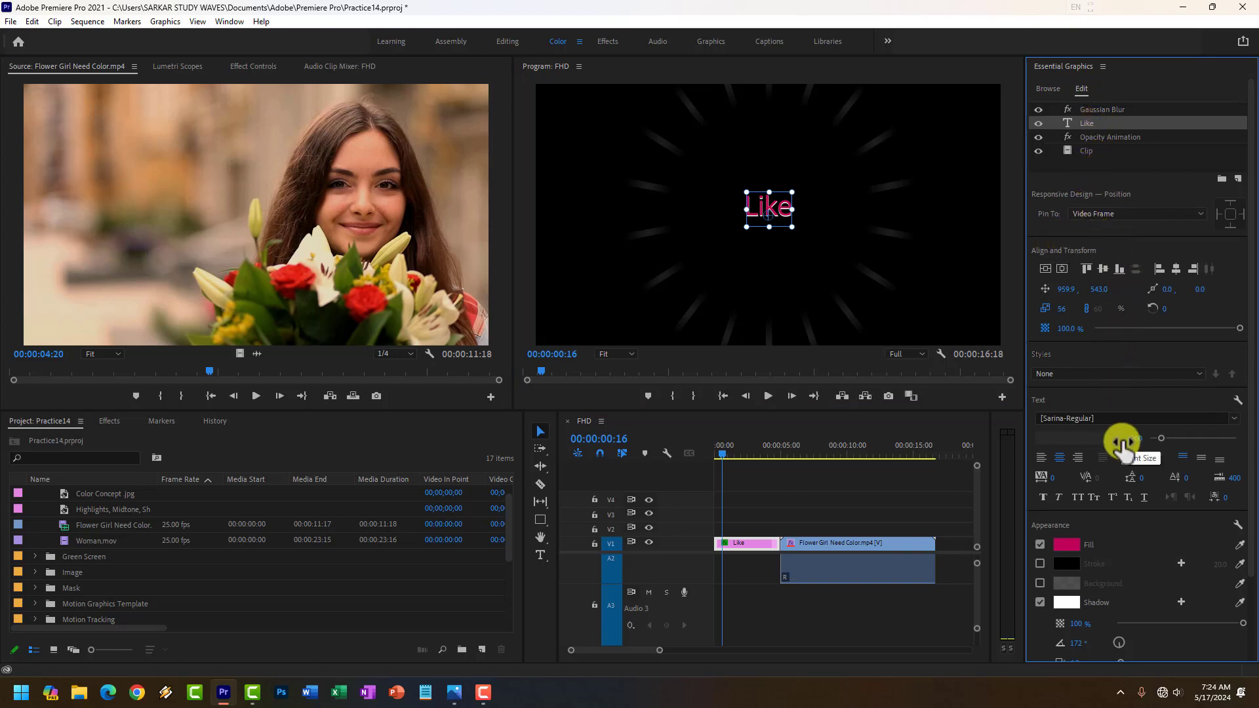
pyautogui.click(1100, 418)
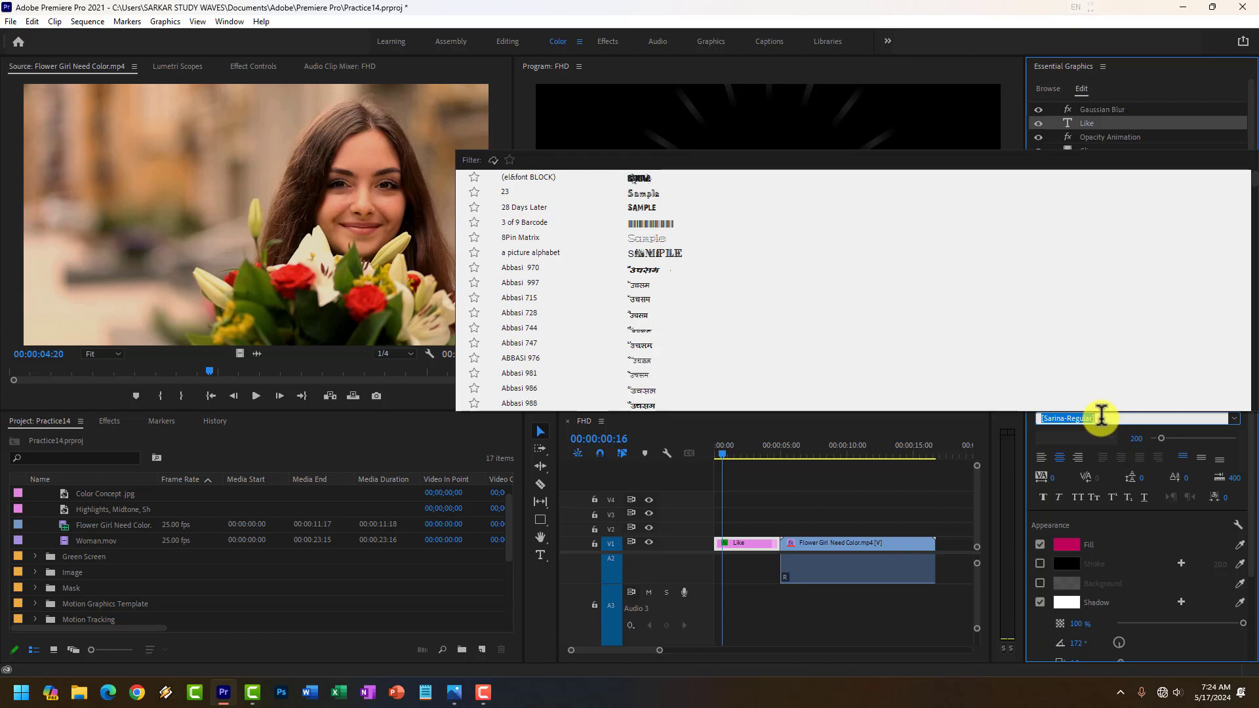
pyautogui.write('khan')
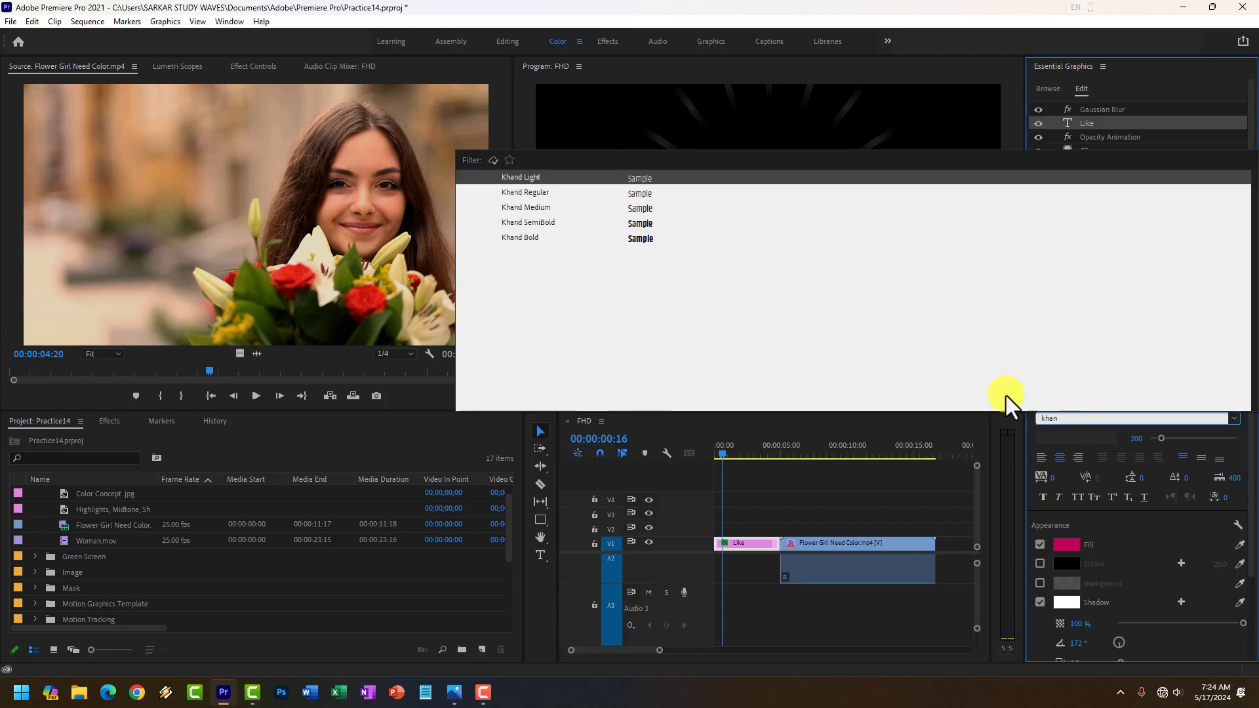
pyautogui.click(541, 223)
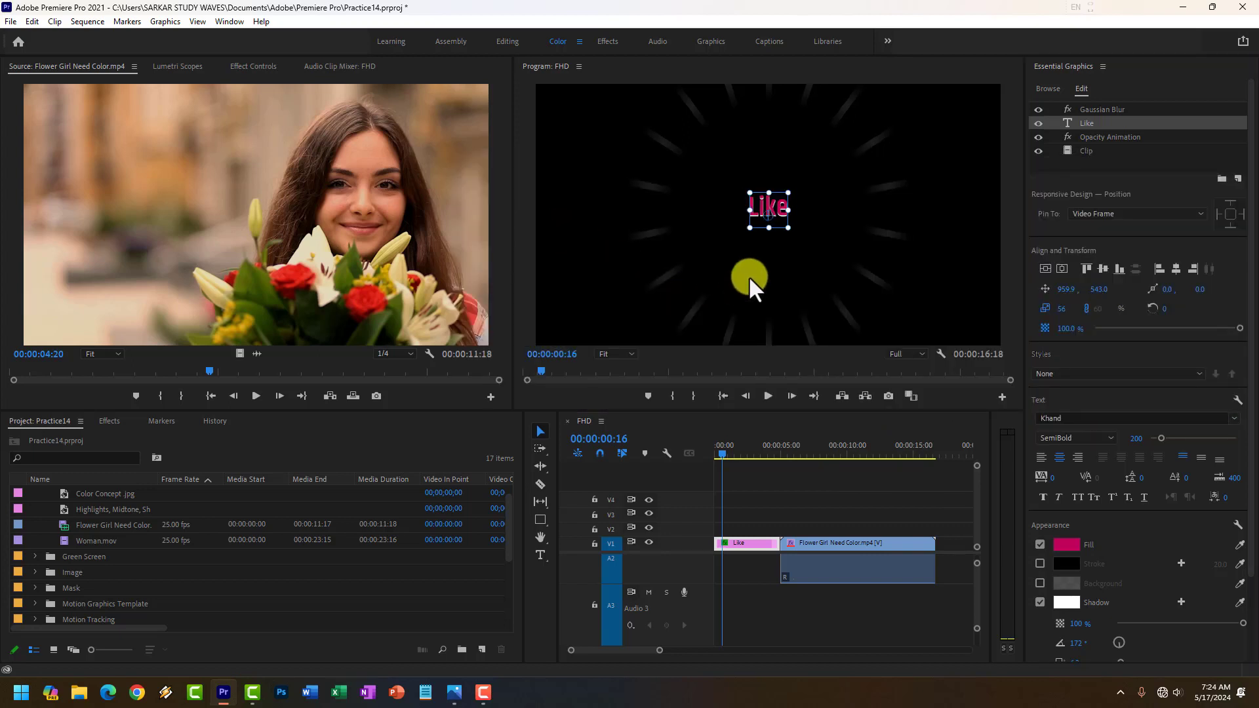
# Enlarge the Like text to a scale of 125 and replace its wording with "SSW Education".
pyautogui.moveTo(788, 227); pyautogui.dragTo(919, 270)
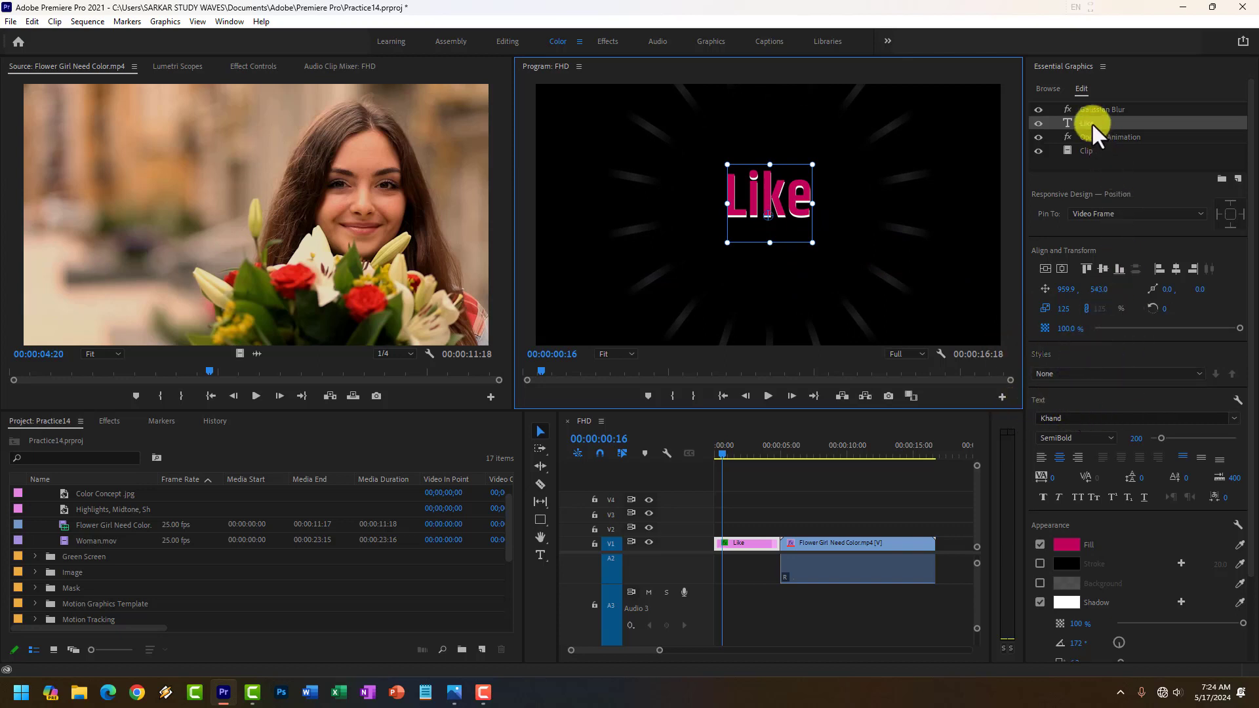
pyautogui.scroll(-3, 1148, 397)
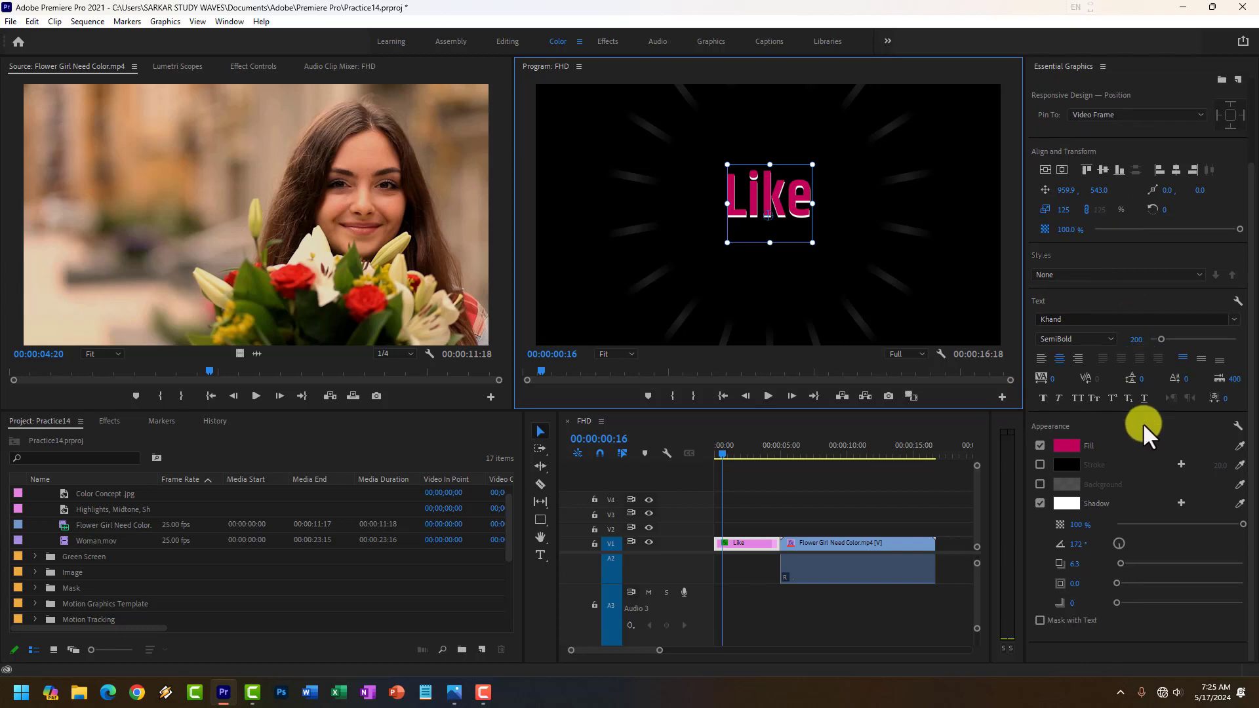
pyautogui.scroll(3, 1143, 423)
pyautogui.doubleClick(777, 200)
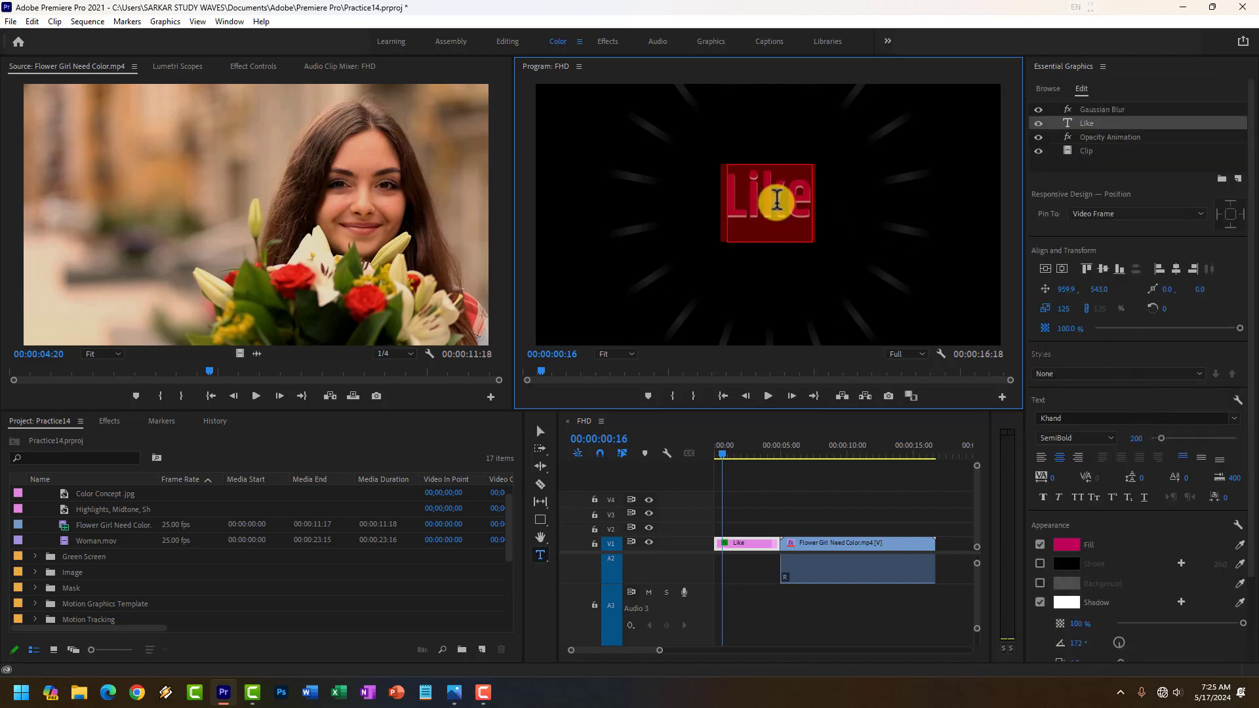
pyautogui.write('SSW')
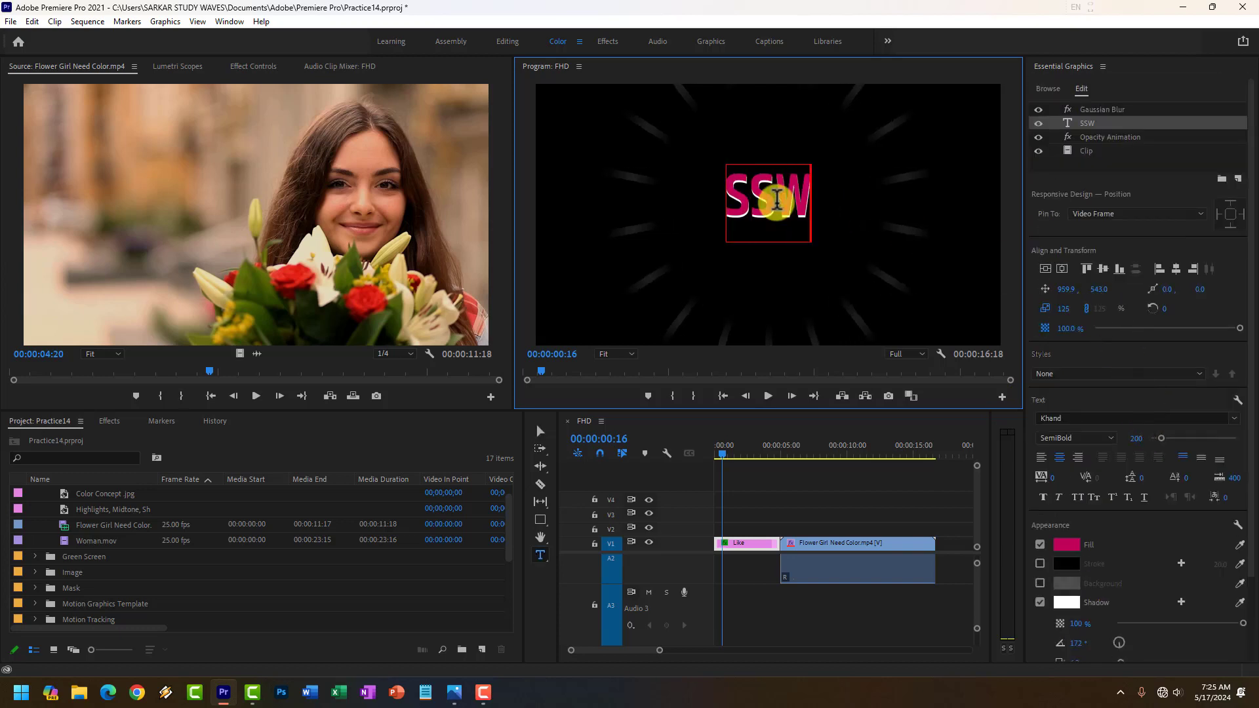
pyautogui.write(' Educa')
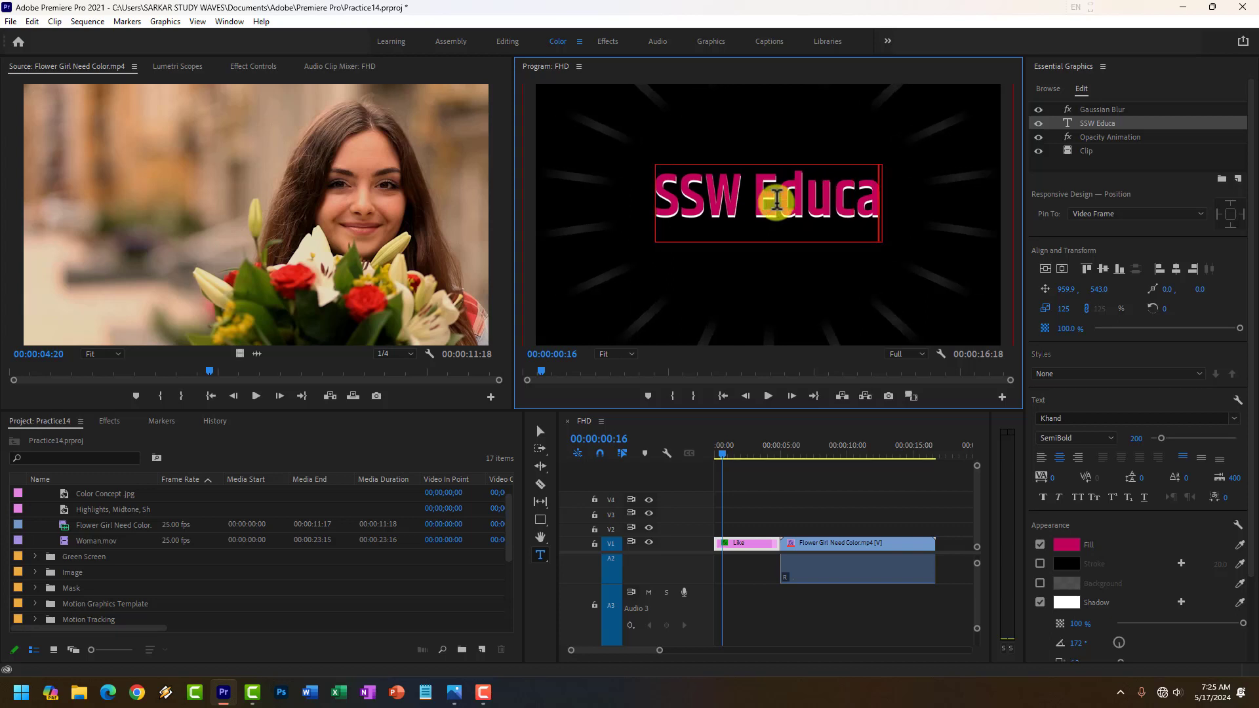
pyautogui.write('tion')
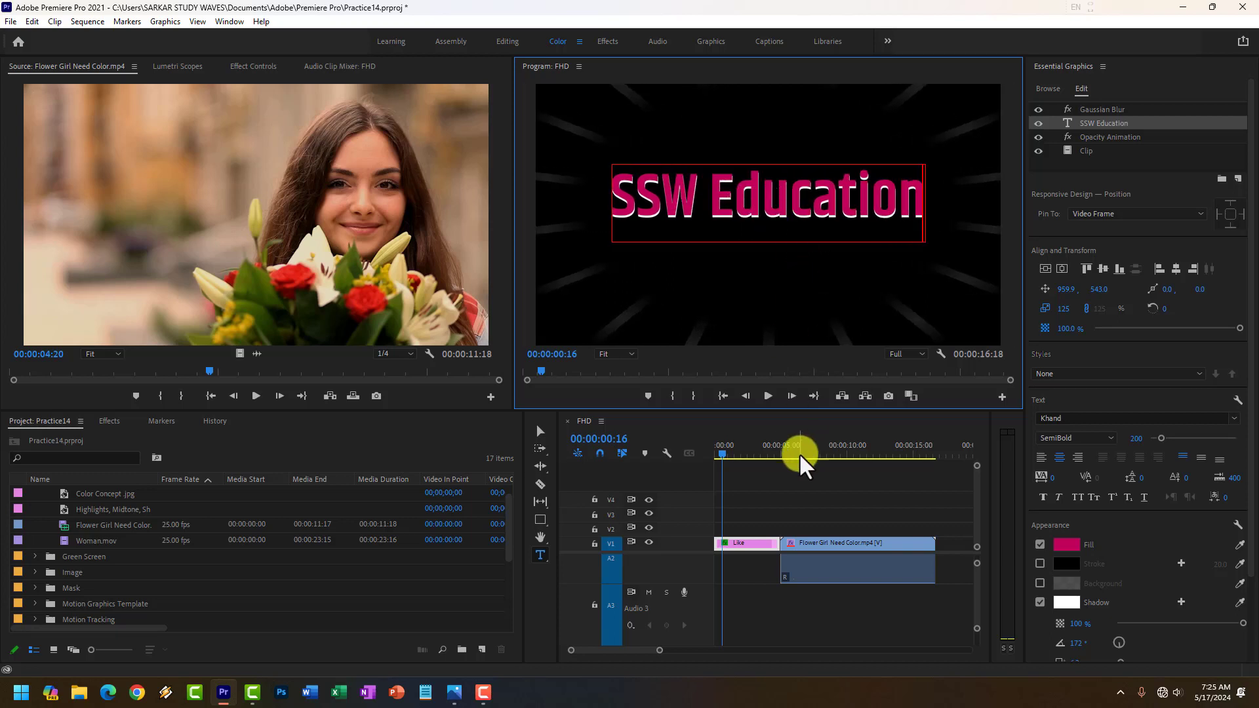
# Play the sequence from the start to preview the edited title and its change to the flower girl clip.
pyautogui.moveTo(722, 453); pyautogui.dragTo(702, 455)
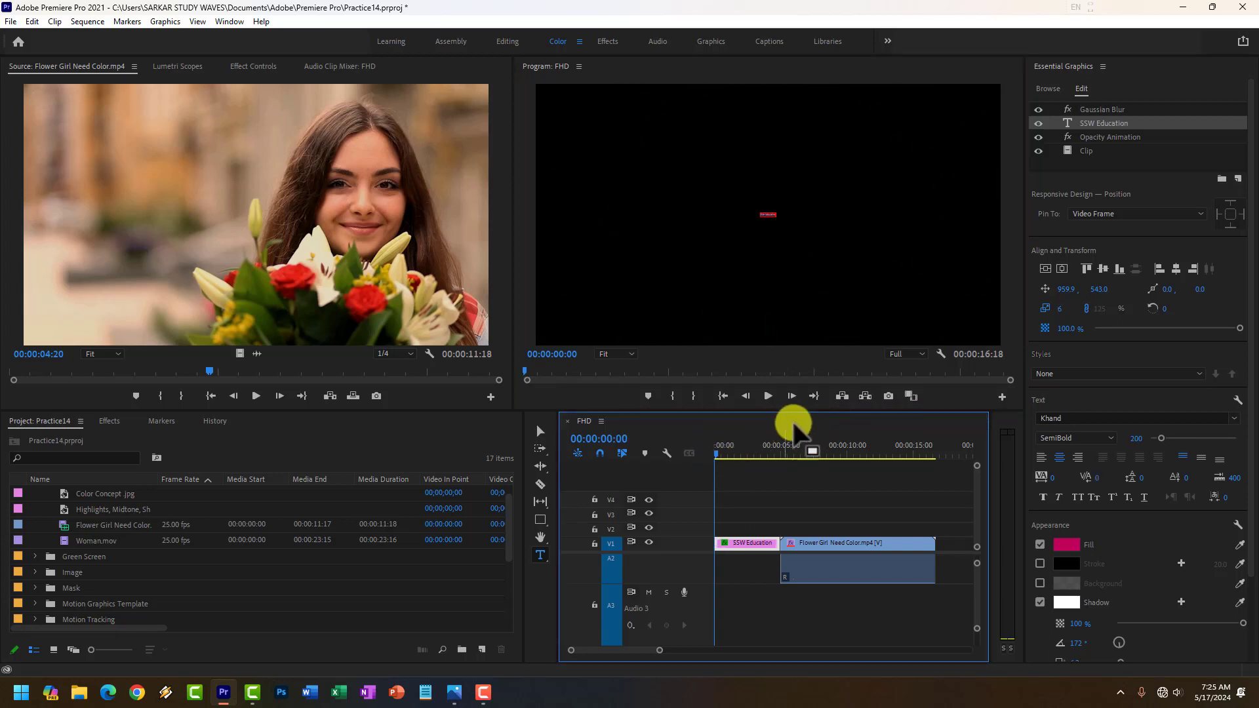
pyautogui.click(774, 395)
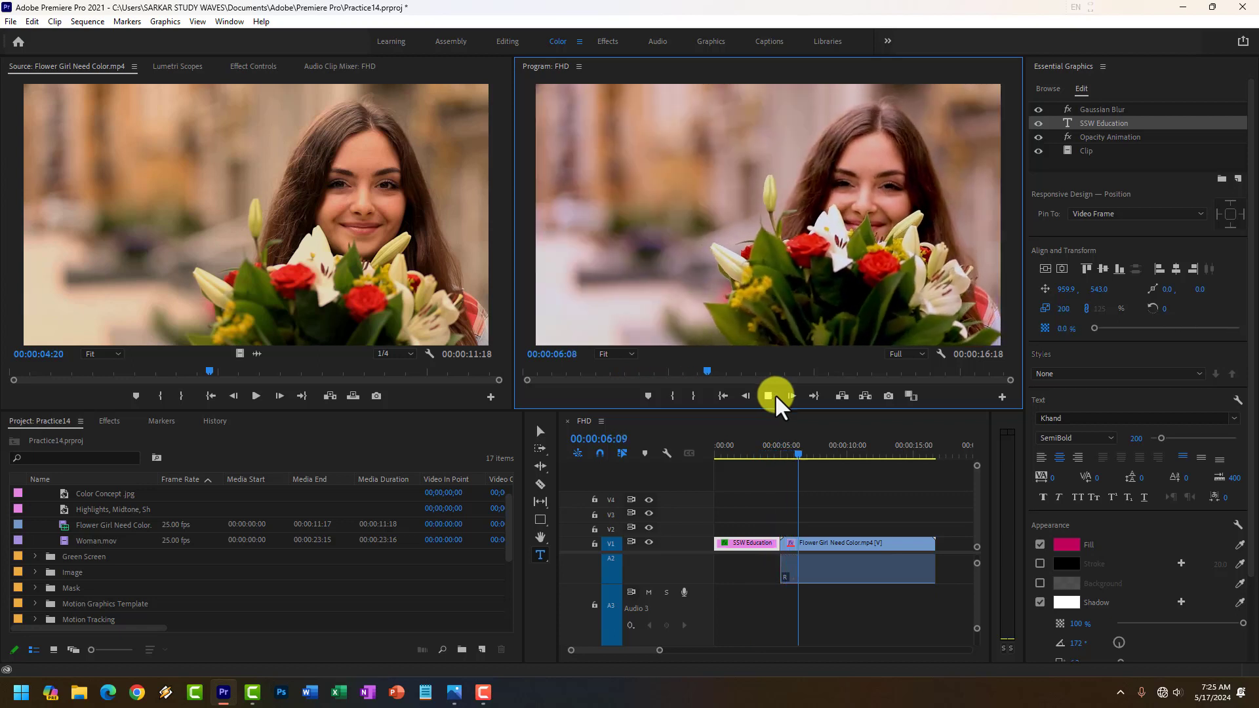
pyautogui.click(770, 395)
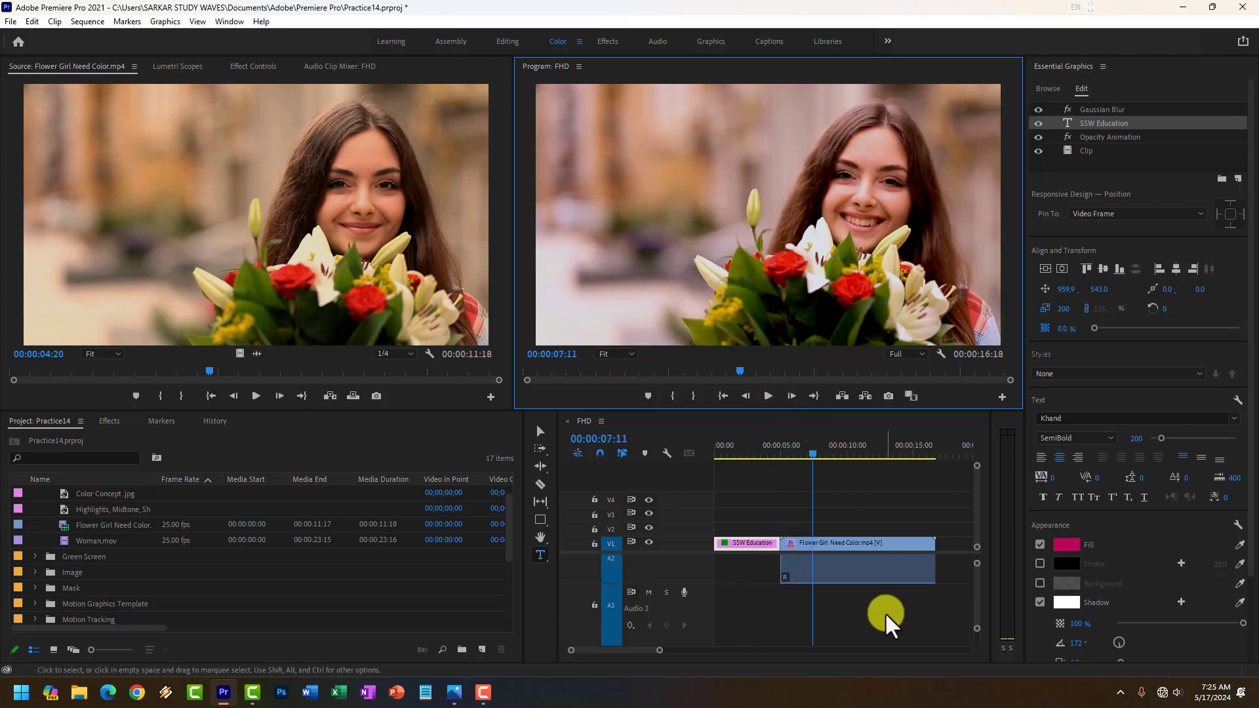
pyautogui.click(642, 651)
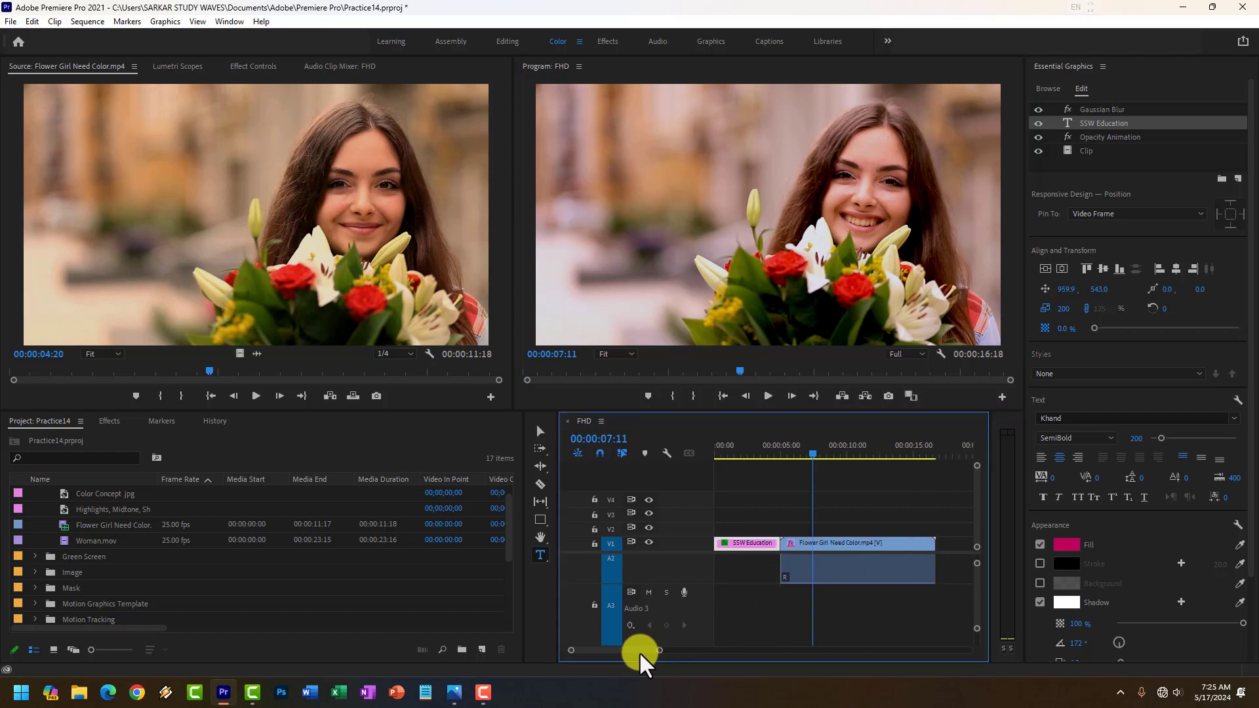
# Add the Classic Lower Third One Line template on V2 at 00:00:05:03, above the start of the flower girl clip.
pyautogui.moveTo(813, 459); pyautogui.dragTo(783, 462)
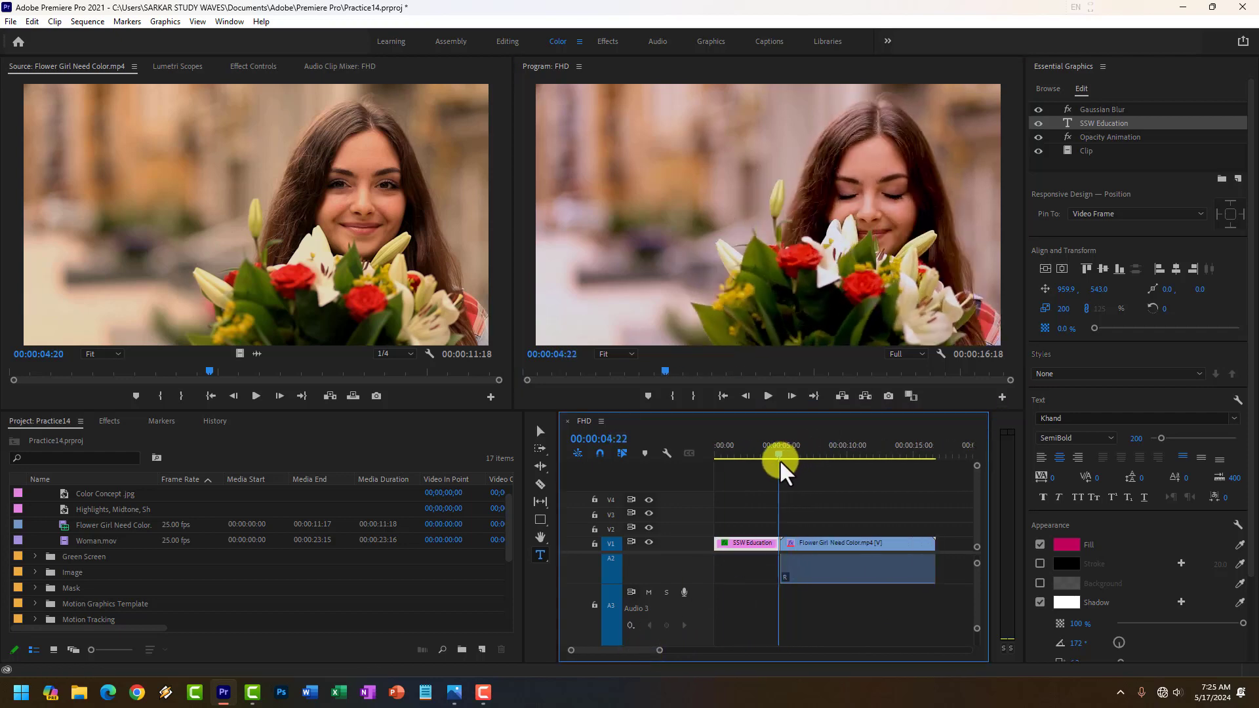
pyautogui.click(1048, 89)
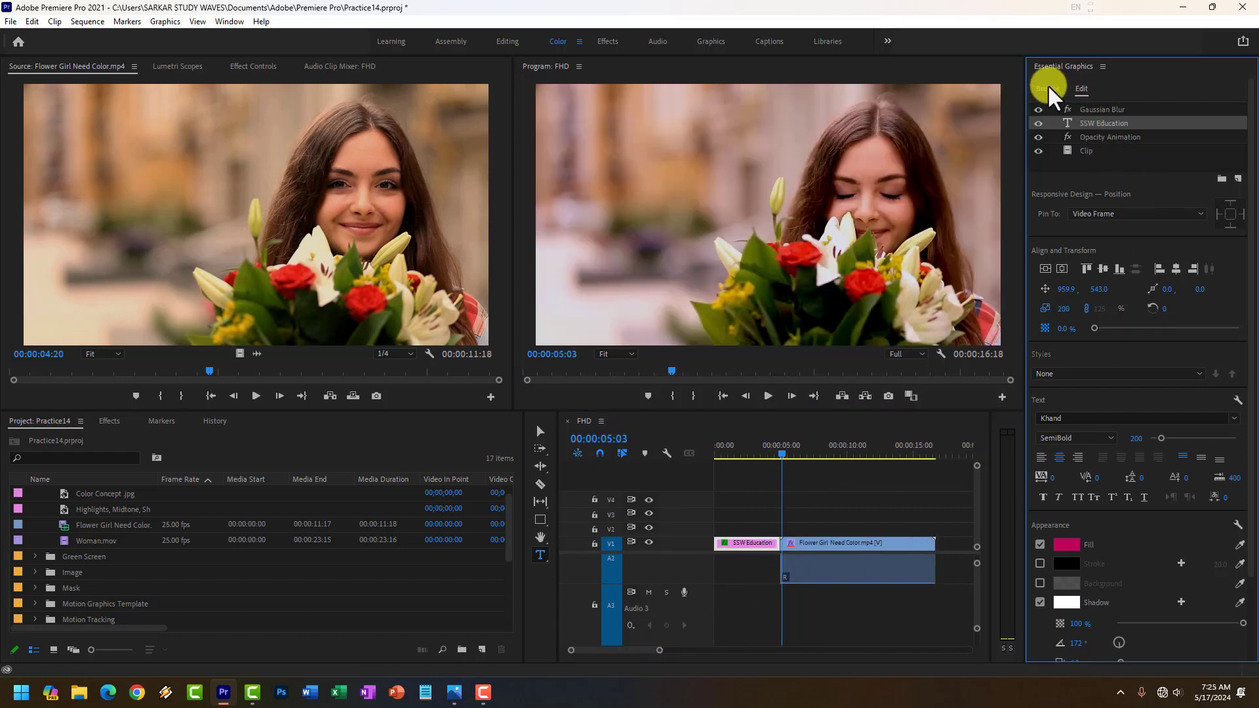
pyautogui.scroll(-6, 1119, 401)
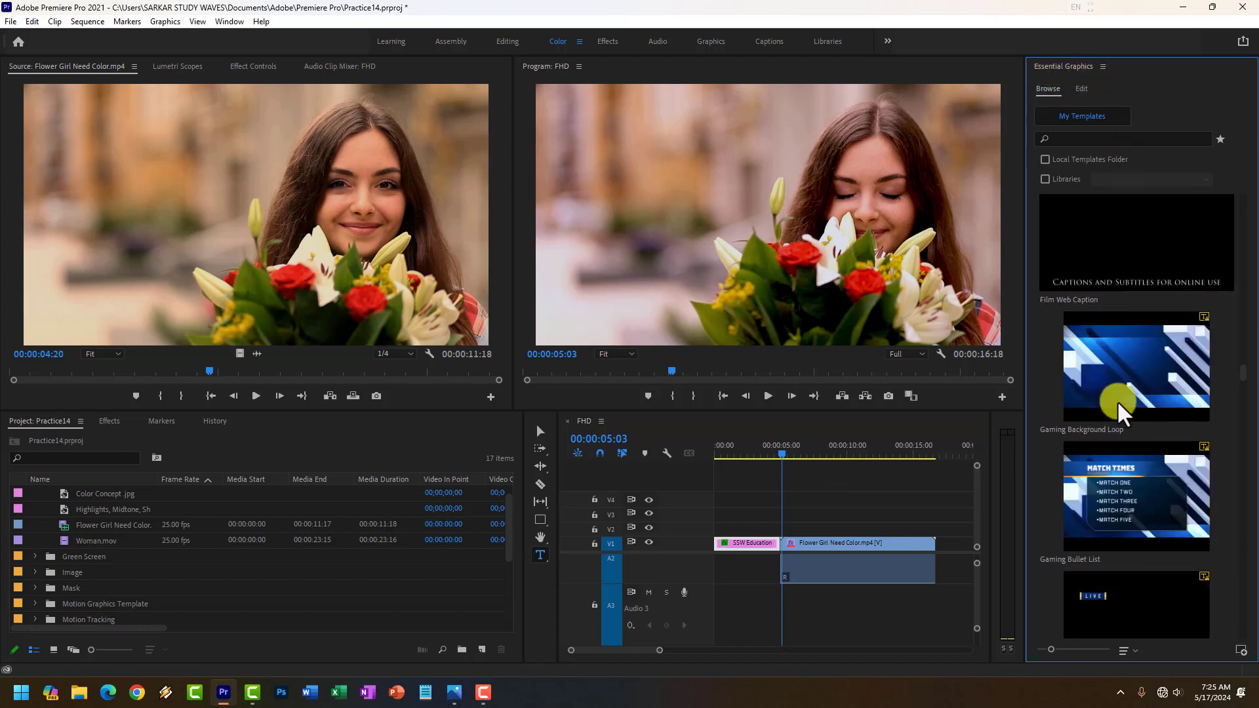
pyautogui.scroll(5, 1124, 409)
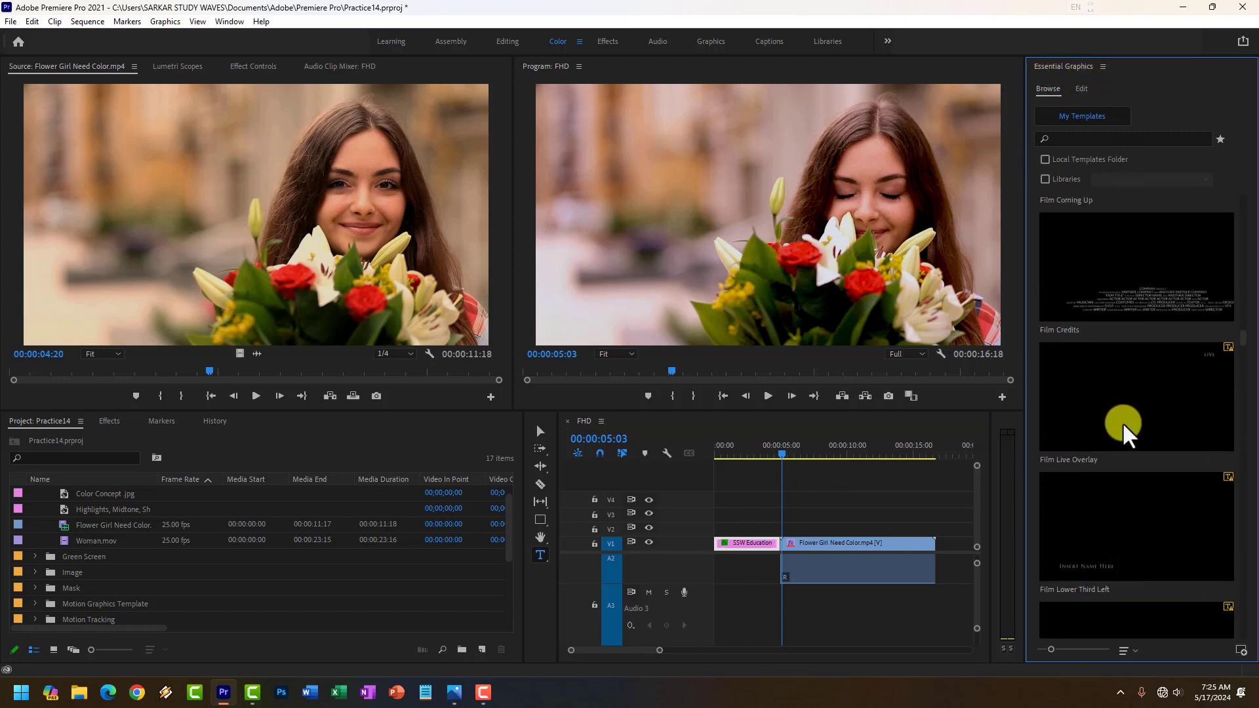
pyautogui.scroll(6, 1115, 500)
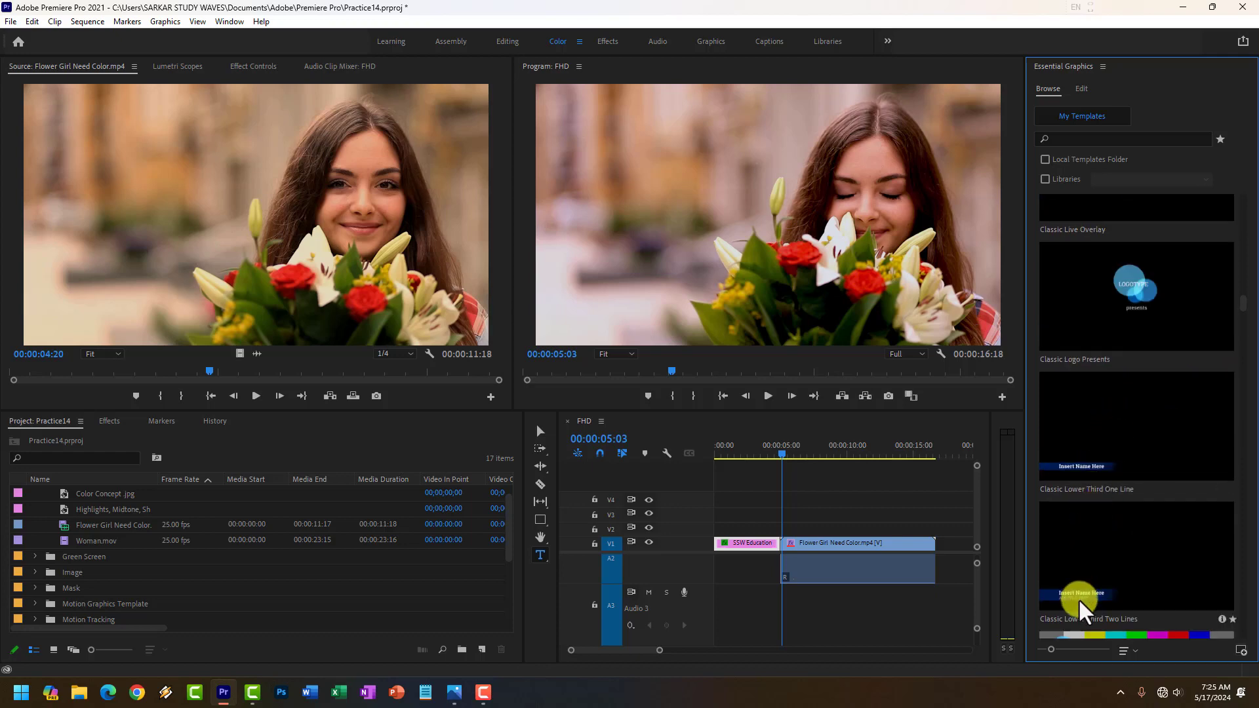
pyautogui.moveTo(1079, 465); pyautogui.dragTo(787, 541)
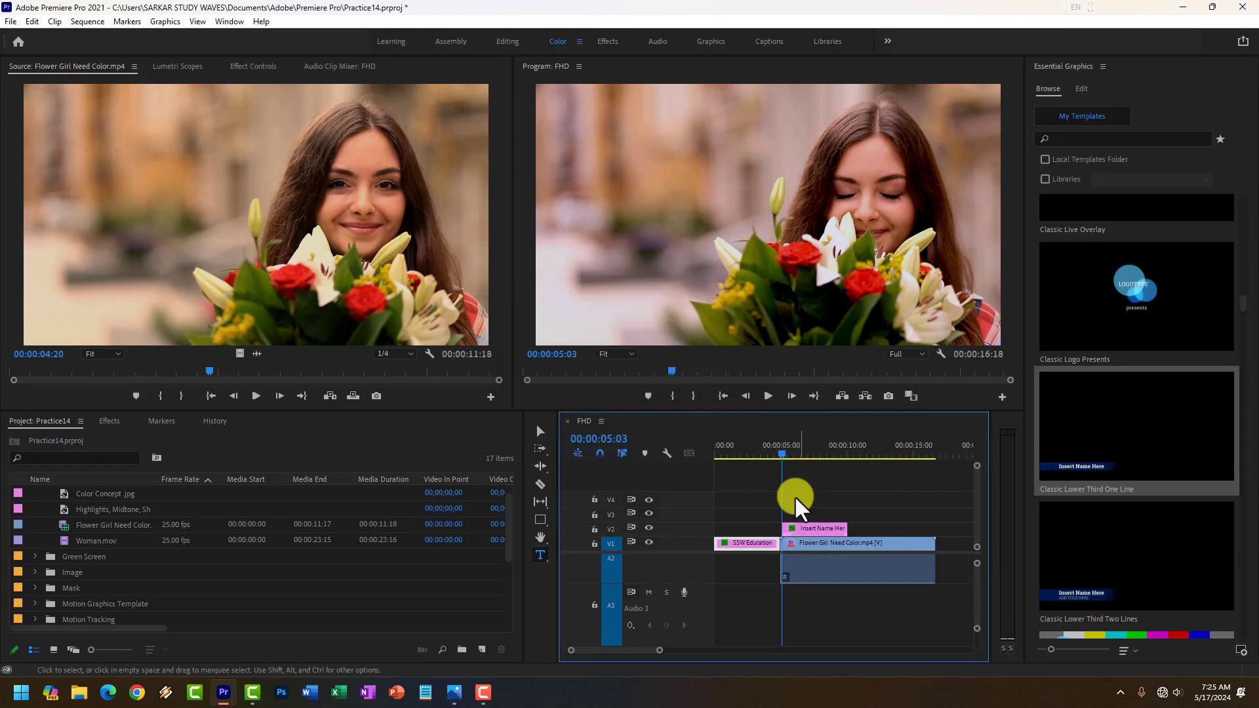
# Replace the lower third's placeholder text with the person's full name and play back the sequence from just before it.
pyautogui.moveTo(783, 462); pyautogui.dragTo(793, 458)
pyautogui.click(622, 313)
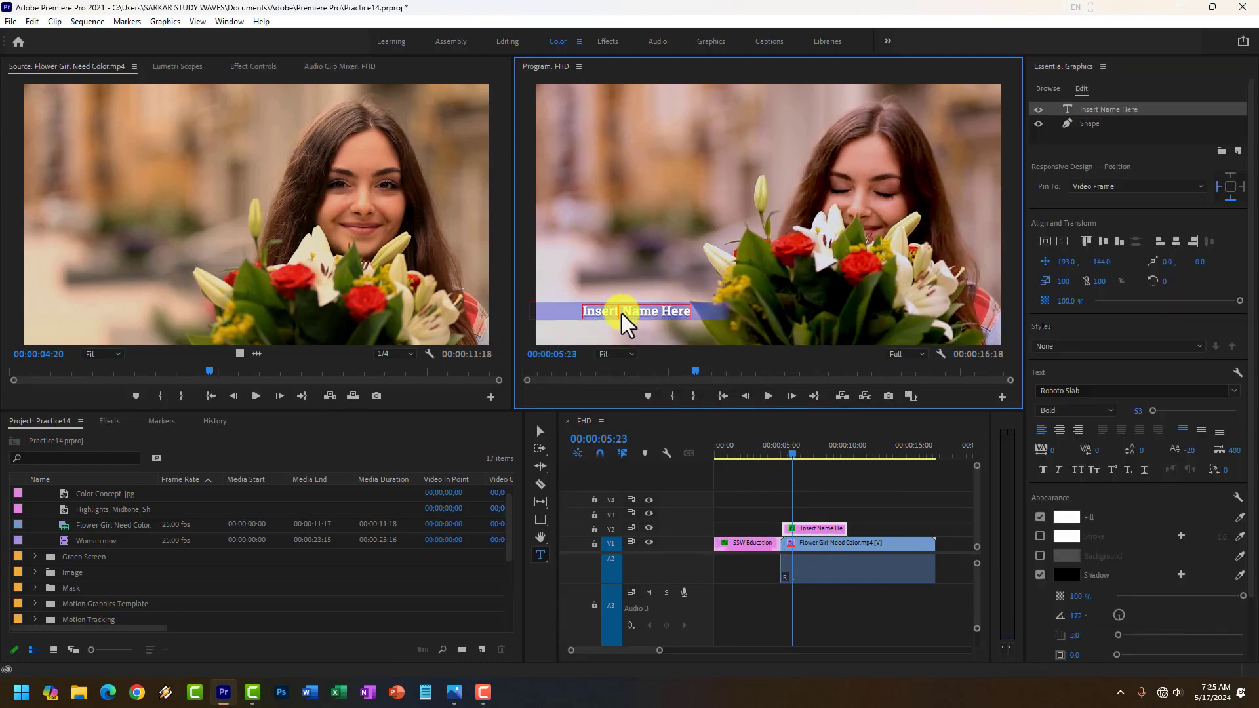
pyautogui.doubleClick(624, 313)
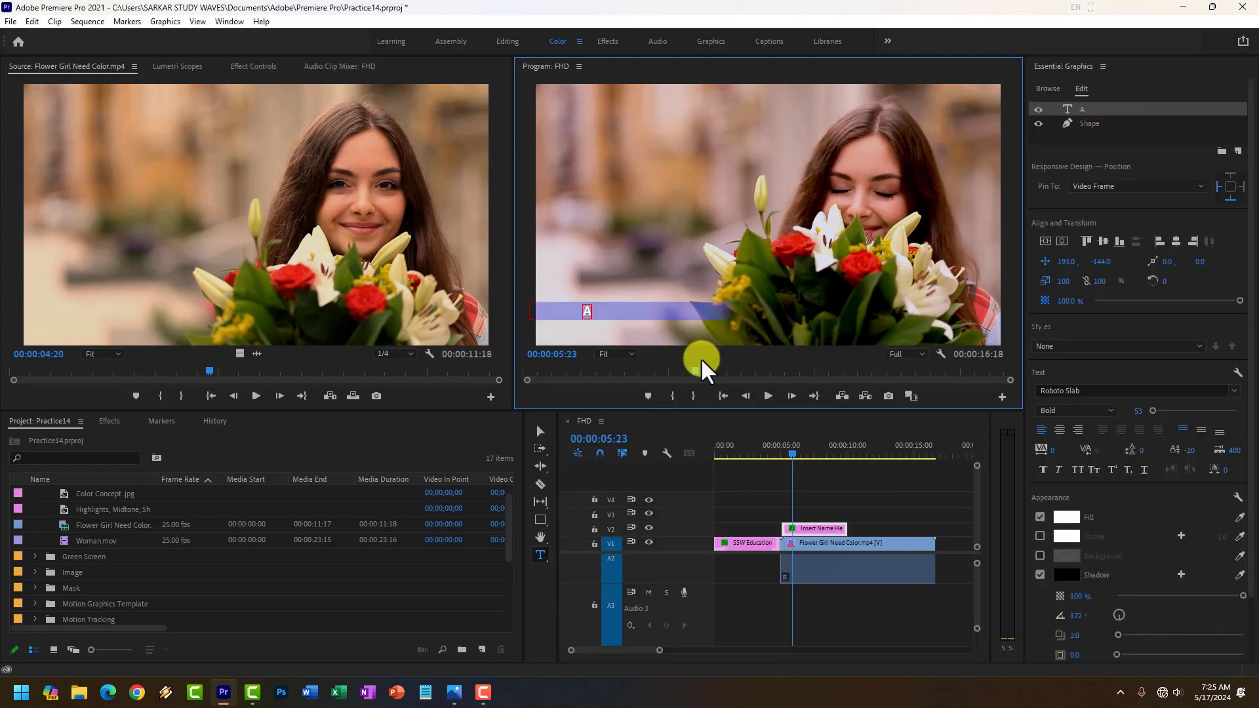
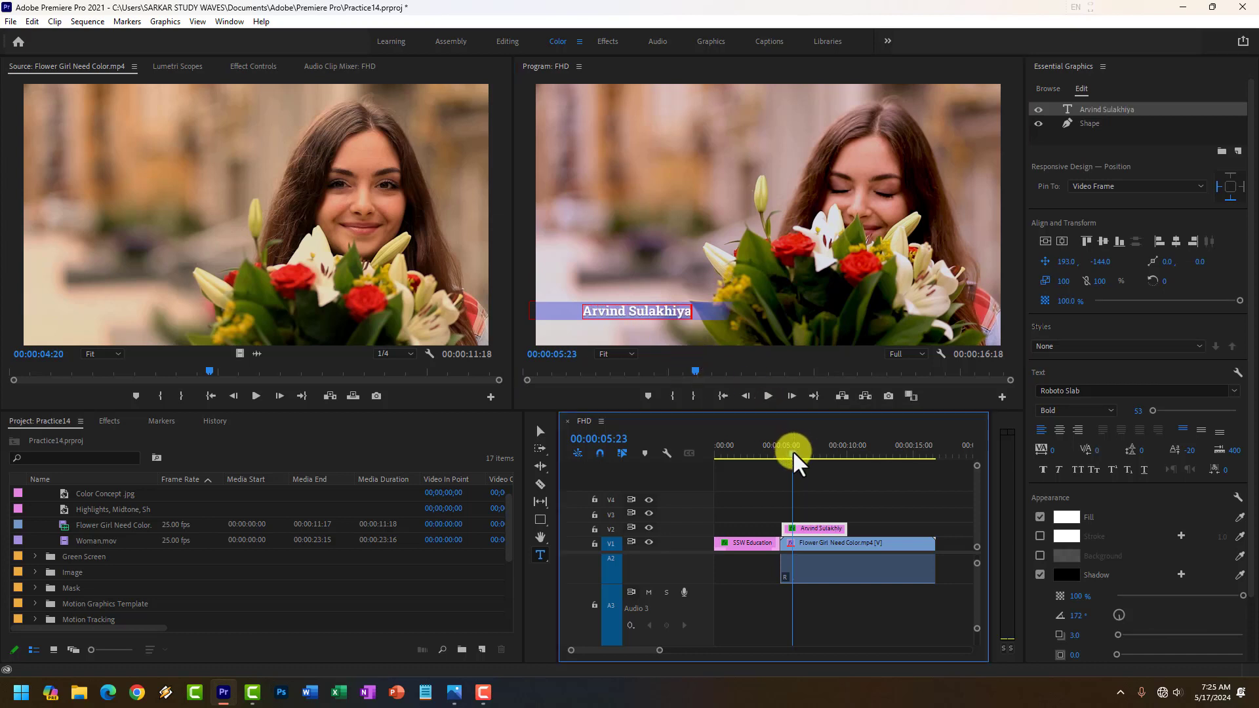
pyautogui.click(775, 451)
pyautogui.click(767, 397)
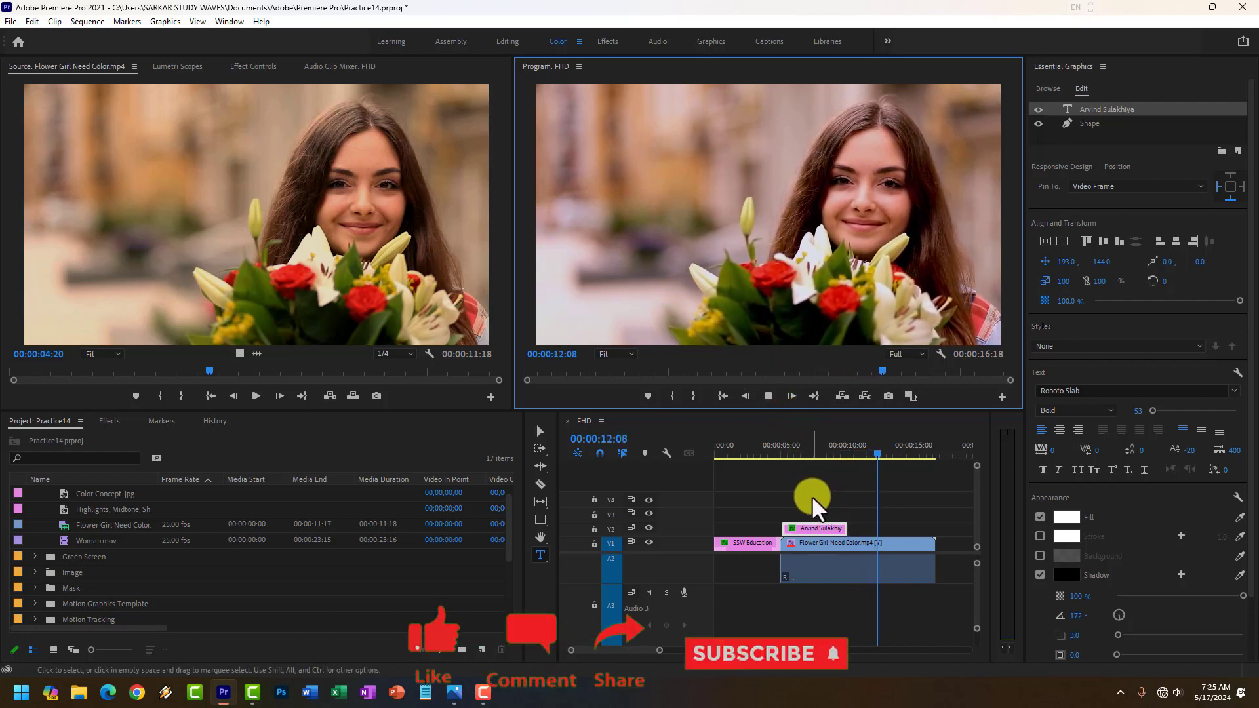
# Stop playback, find the Modern Title template in the graphics templates, and remove the existing opening title from V1.
pyautogui.click(769, 396)
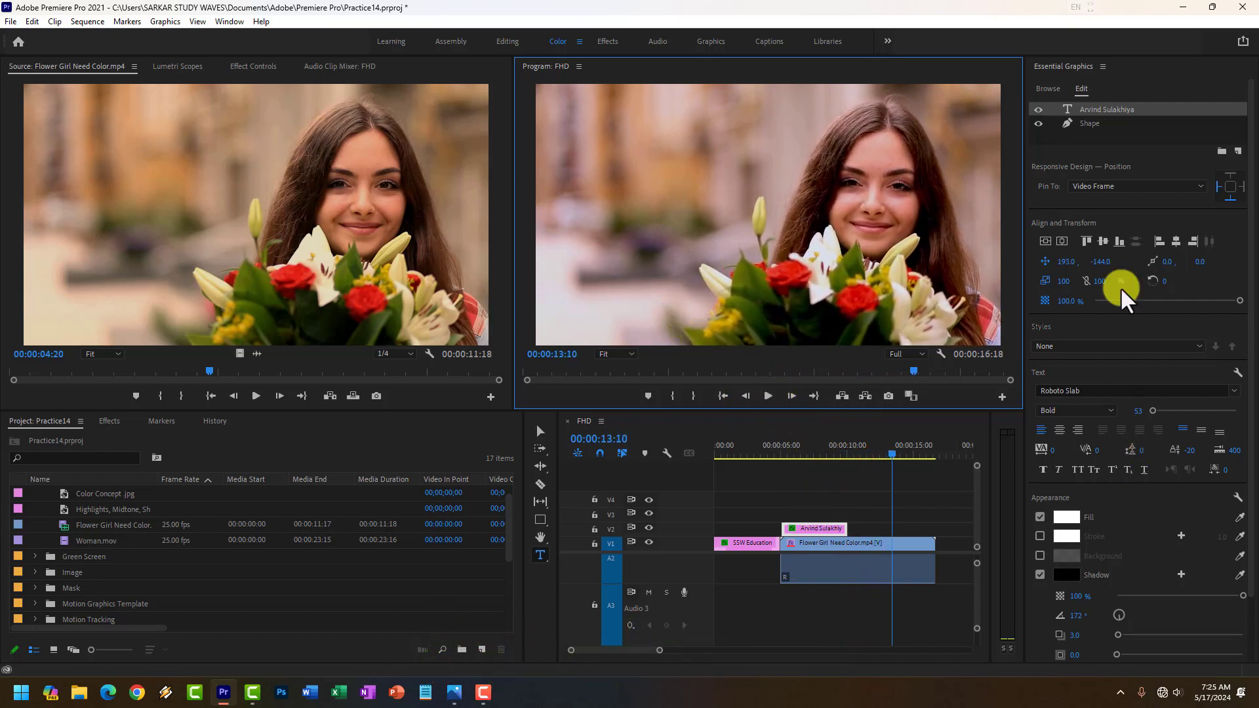
pyautogui.click(1048, 89)
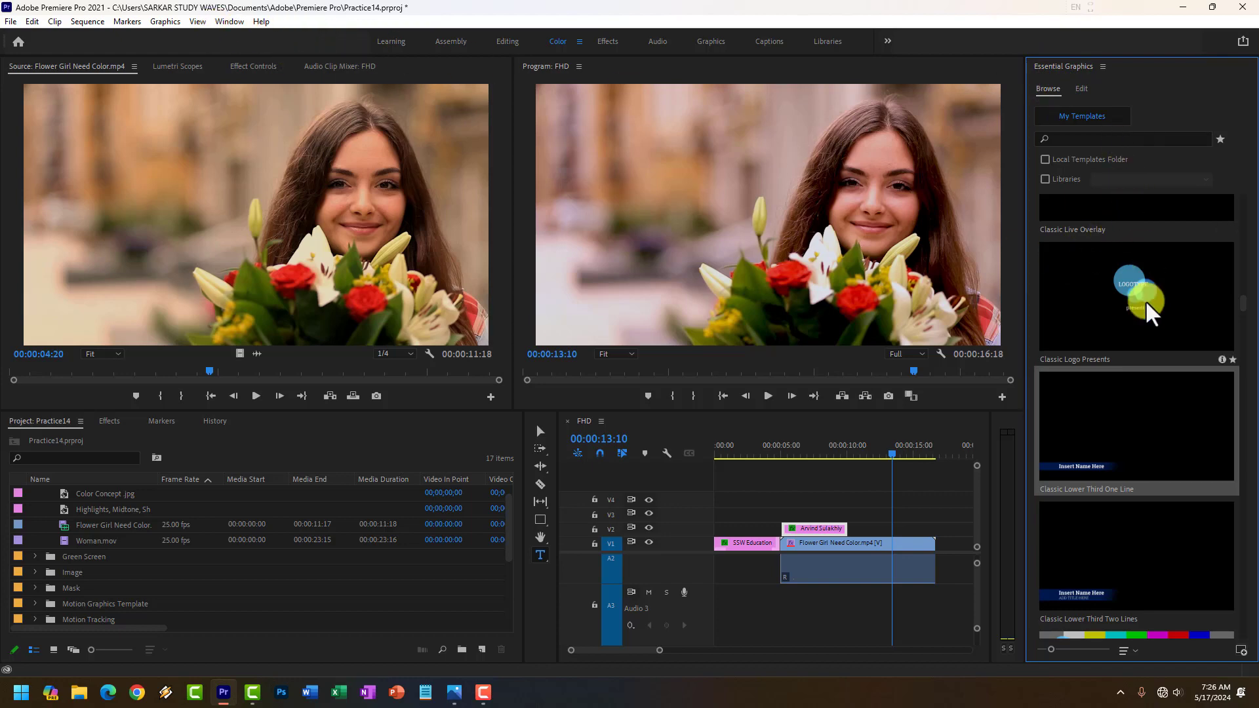
pyautogui.scroll(-5, 1147, 308)
pyautogui.scroll(-15, 1148, 314)
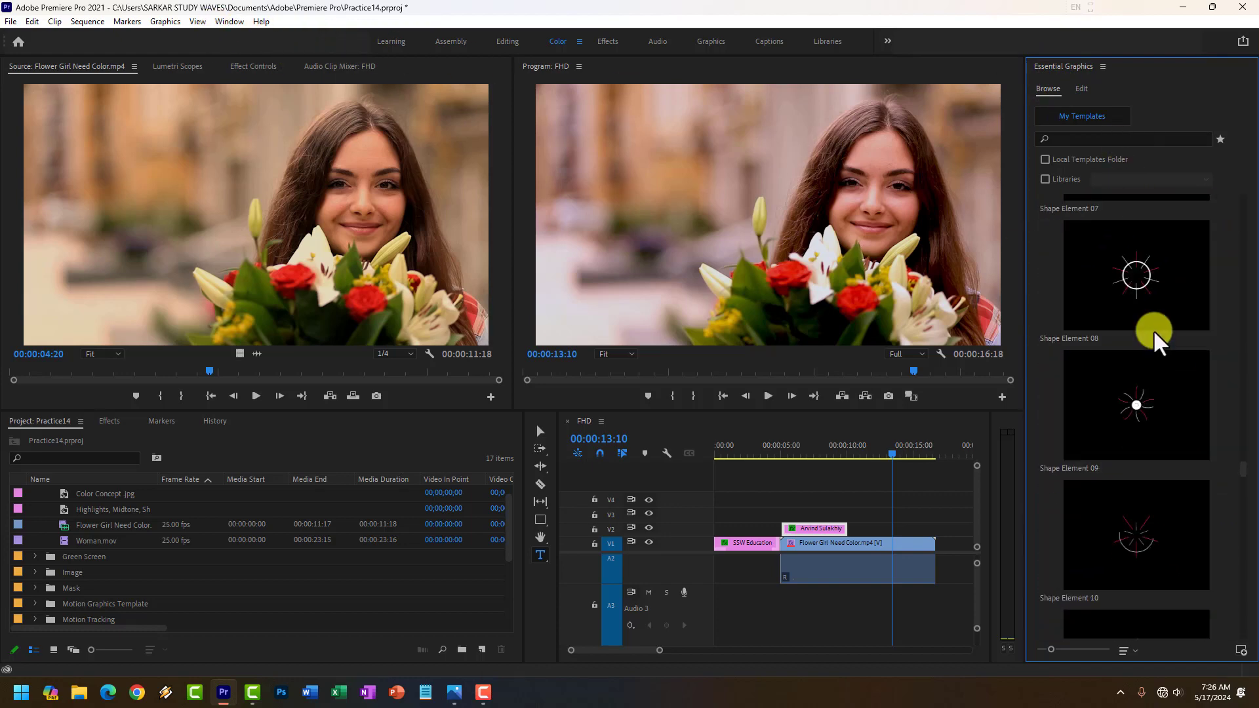
pyautogui.scroll(10, 1152, 332)
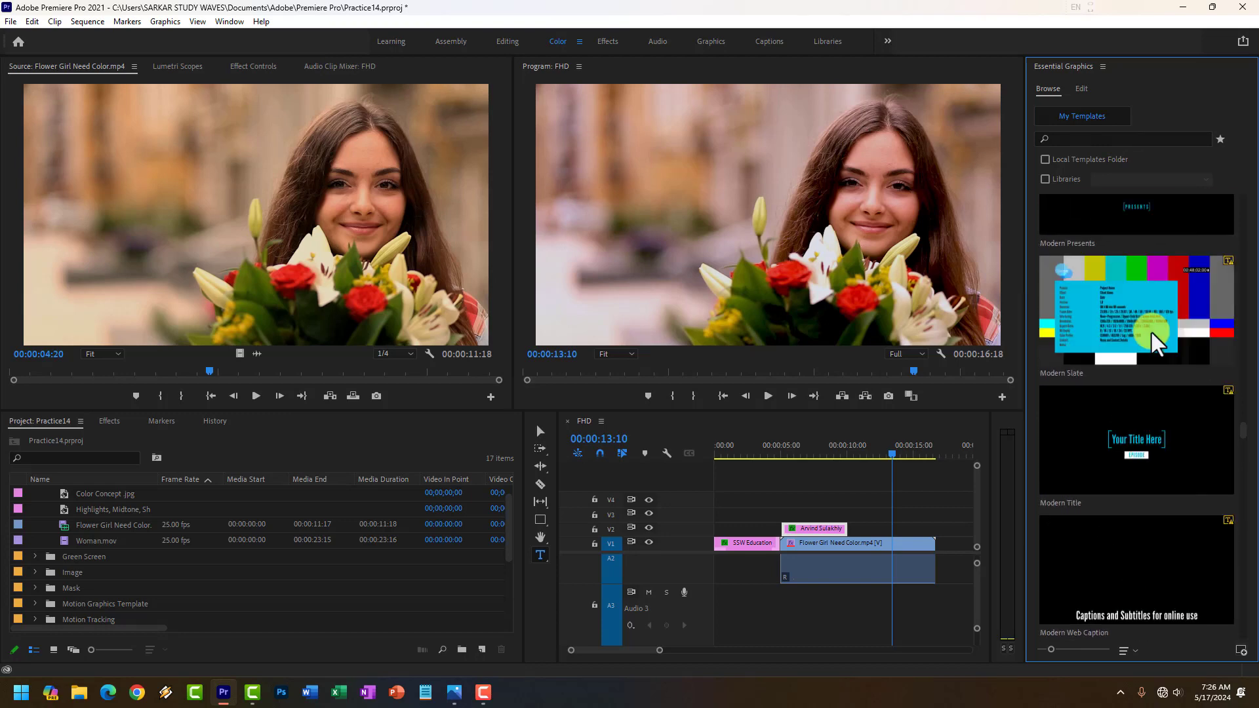
pyautogui.scroll(10, 1159, 344)
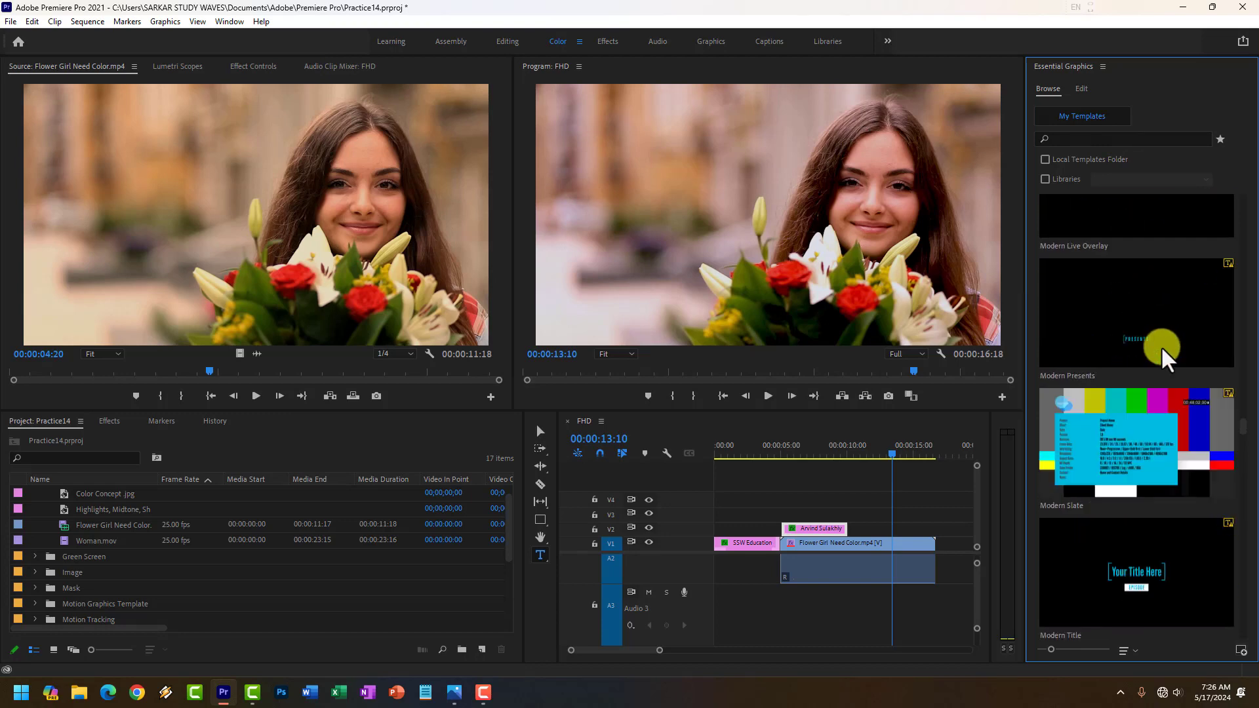
pyautogui.scroll(-4, 1162, 348)
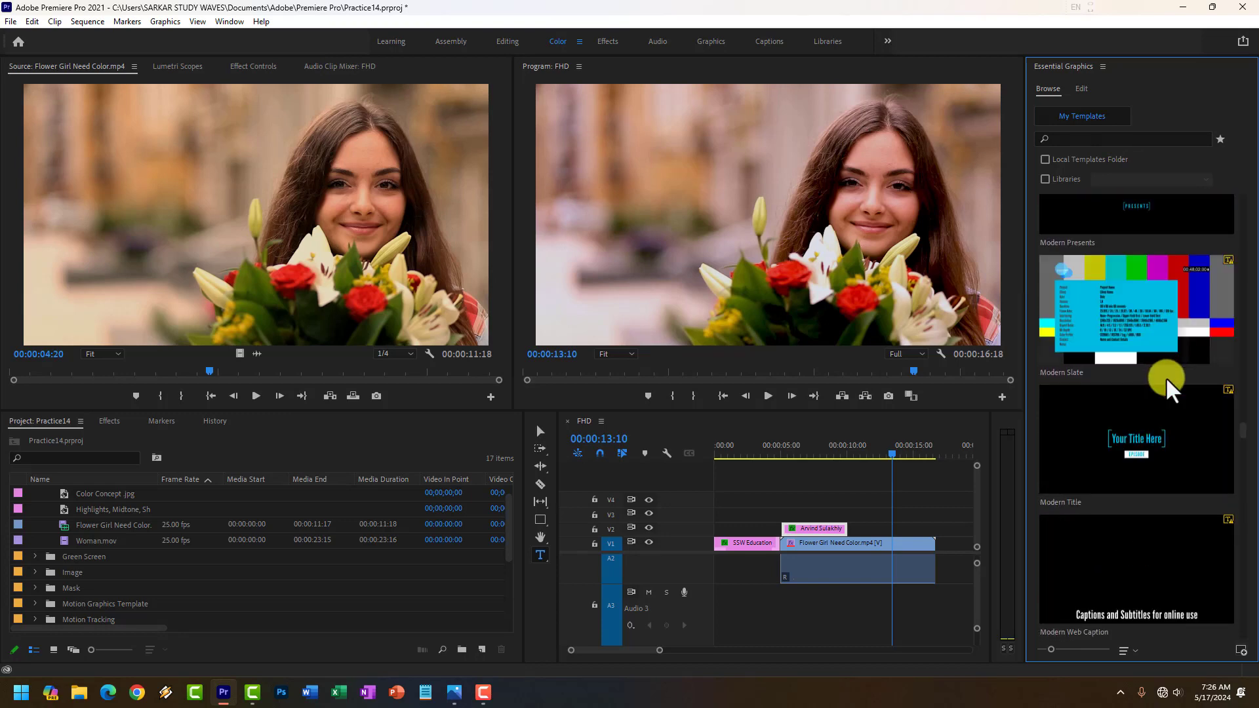
pyautogui.moveTo(1141, 462); pyautogui.dragTo(729, 539)
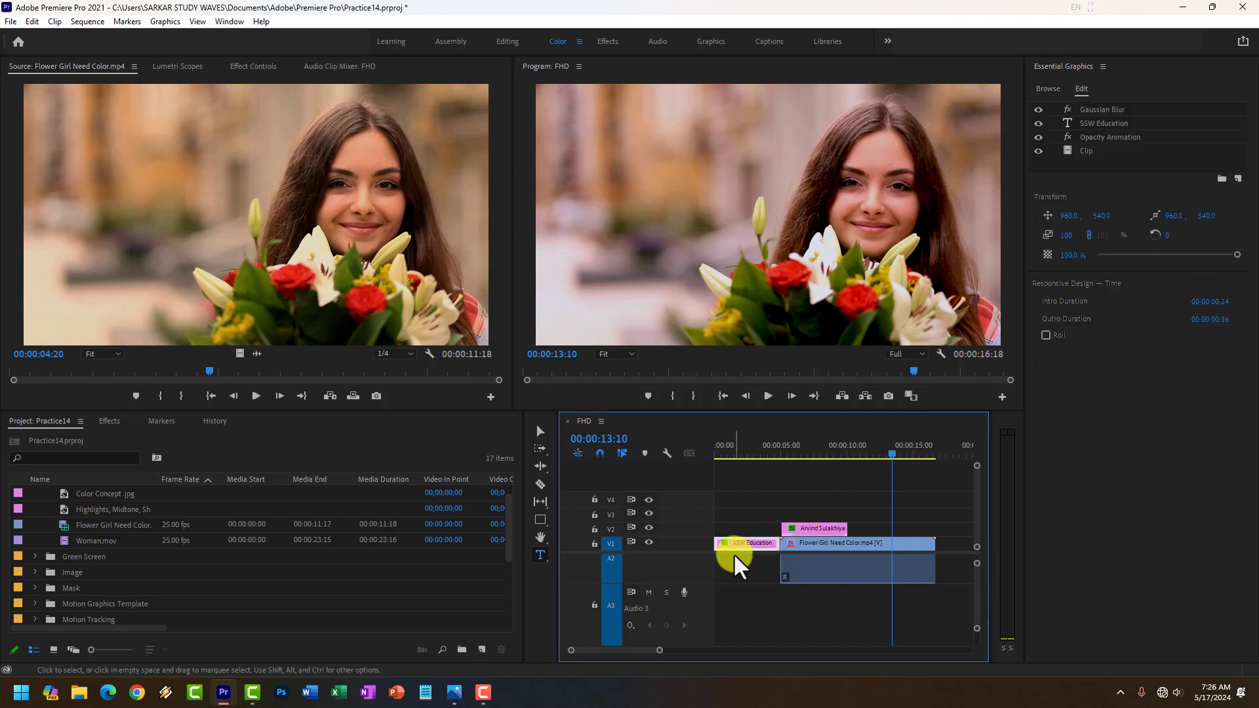
# Add the Modern Title template at the start of V1, before the flower girl clip, and accept the font substitution.
pyautogui.click(748, 450)
pyautogui.click(1048, 89)
pyautogui.moveTo(1115, 416); pyautogui.dragTo(702, 549)
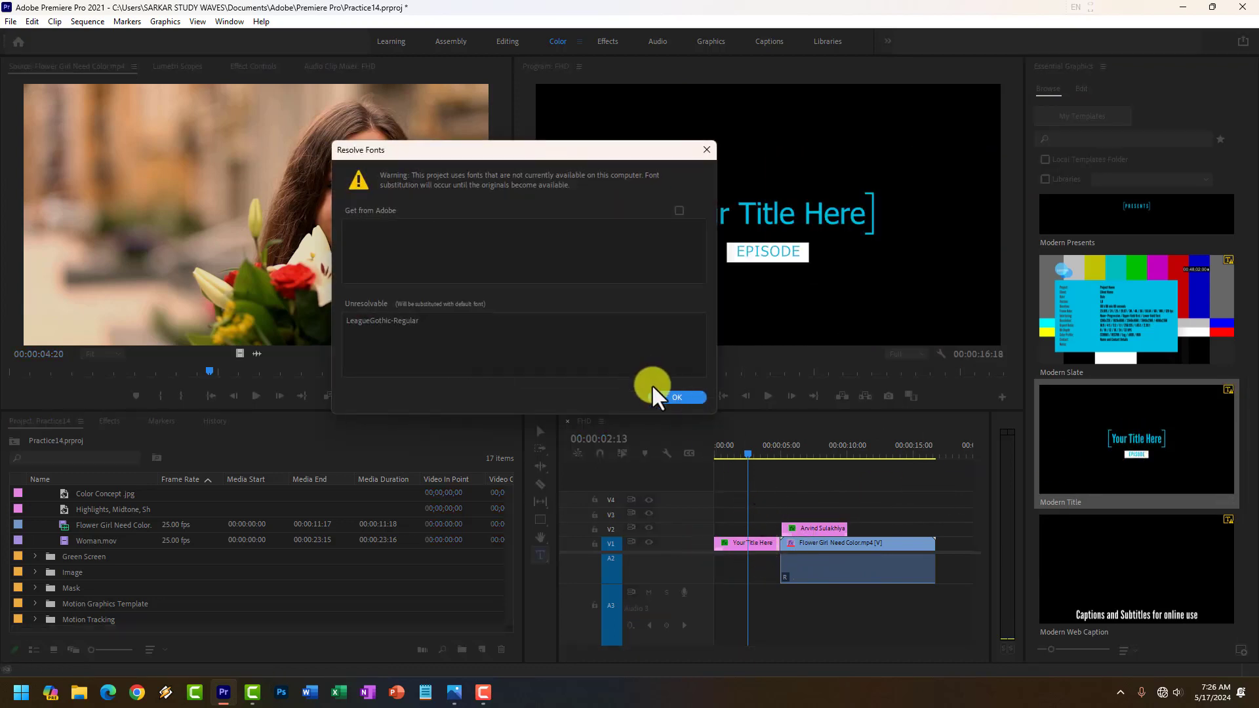
pyautogui.click(689, 393)
# Replace the "Your Title Here" text of the opening title with "SSW Education".
pyautogui.click(1081, 89)
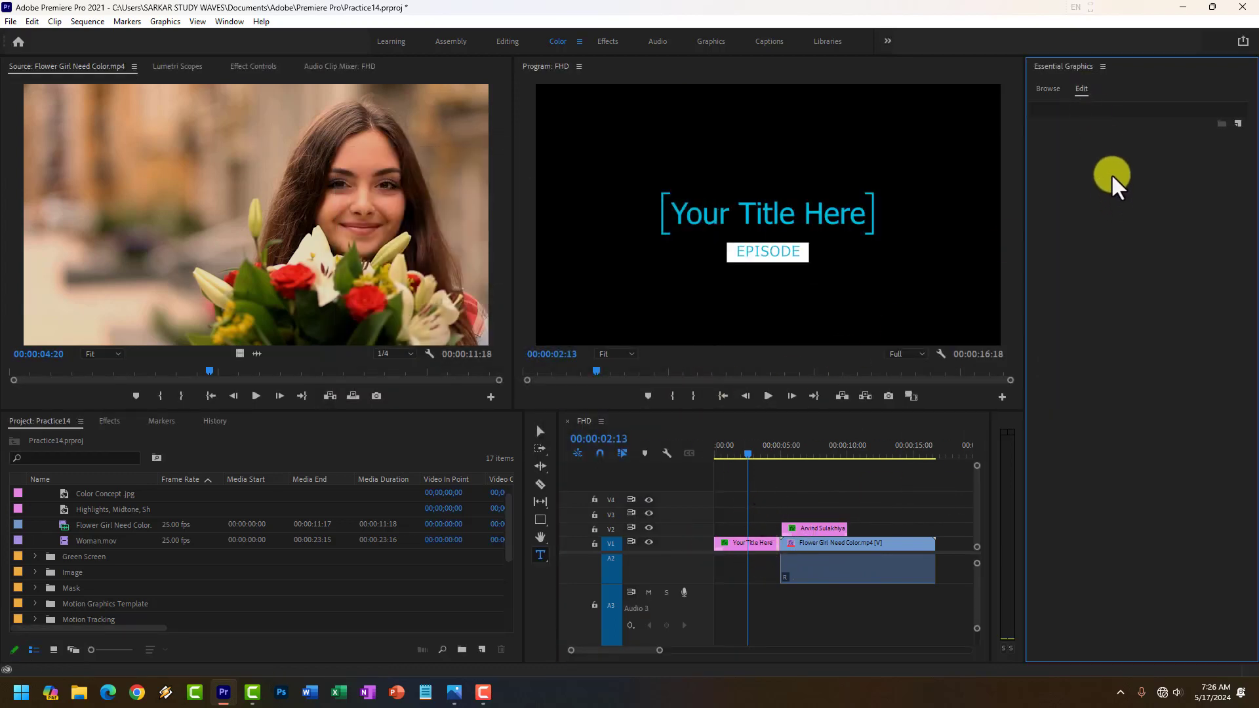
pyautogui.click(729, 550)
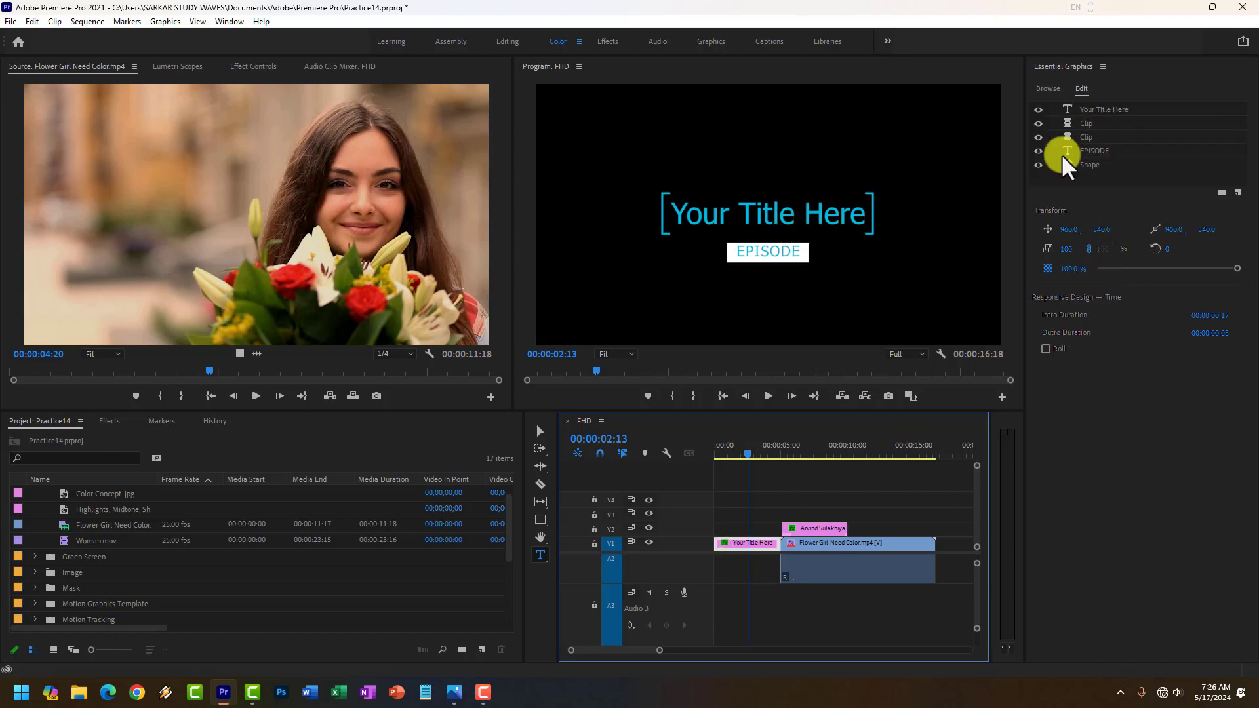
pyautogui.click(1093, 110)
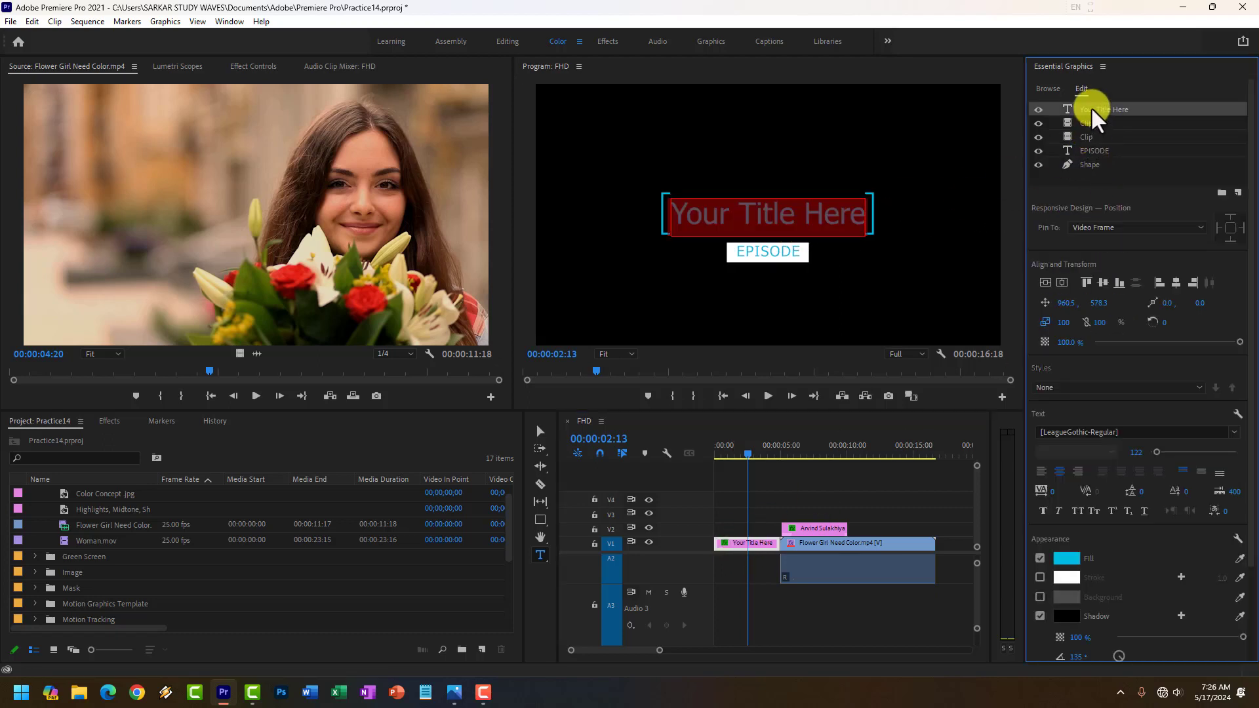
pyautogui.click(826, 232)
pyautogui.write('SSW Ed')
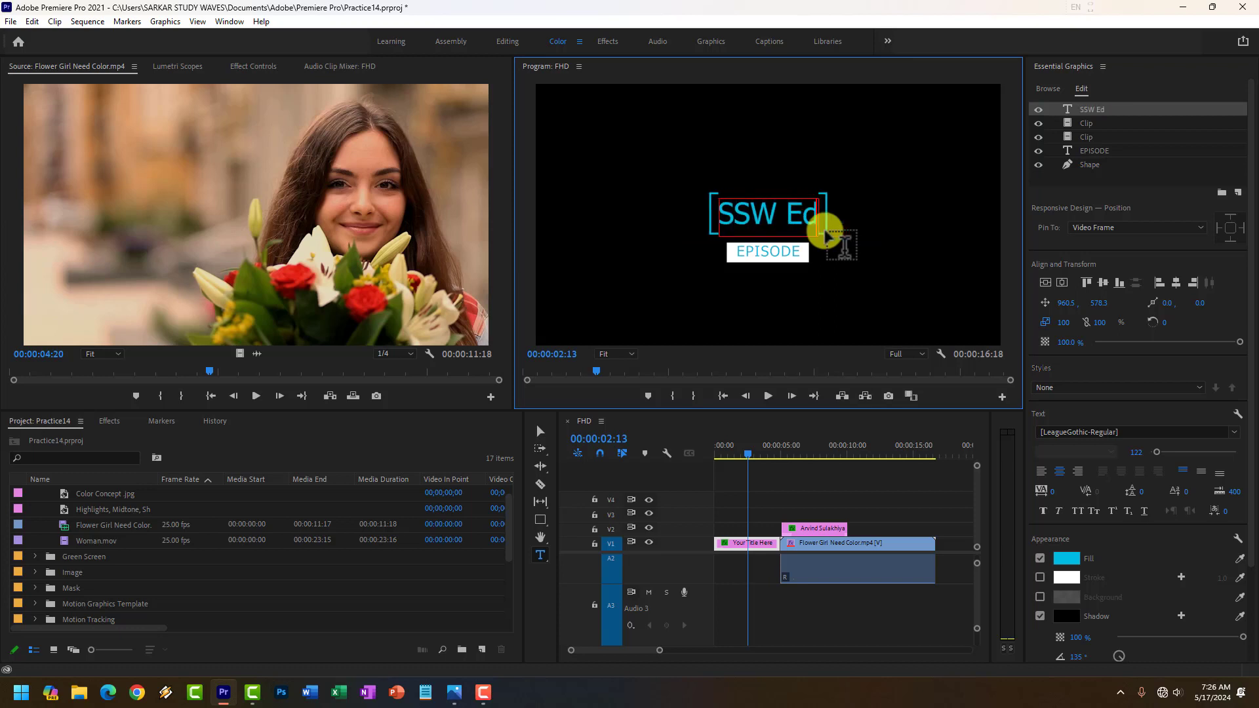
pyautogui.write('ucation')
# Replace the "EPISODE" text beneath the main title with "Color Correction".
pyautogui.click(786, 251)
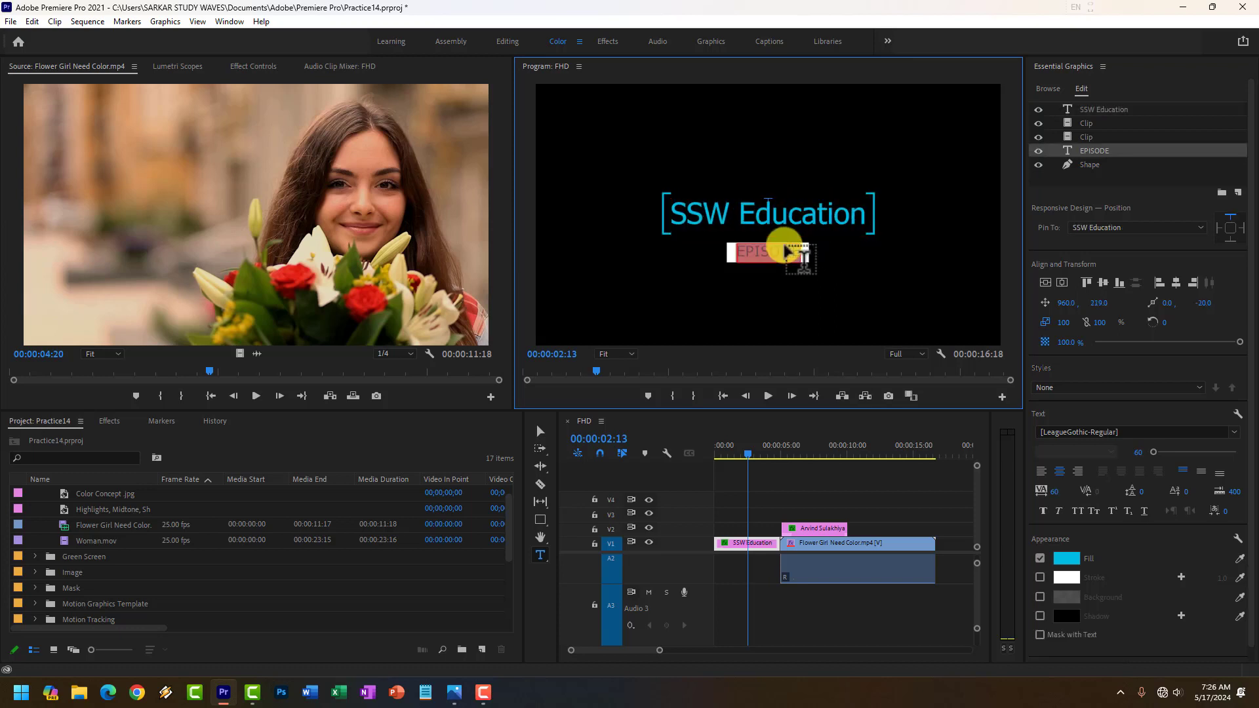
pyautogui.press('BackSpace')
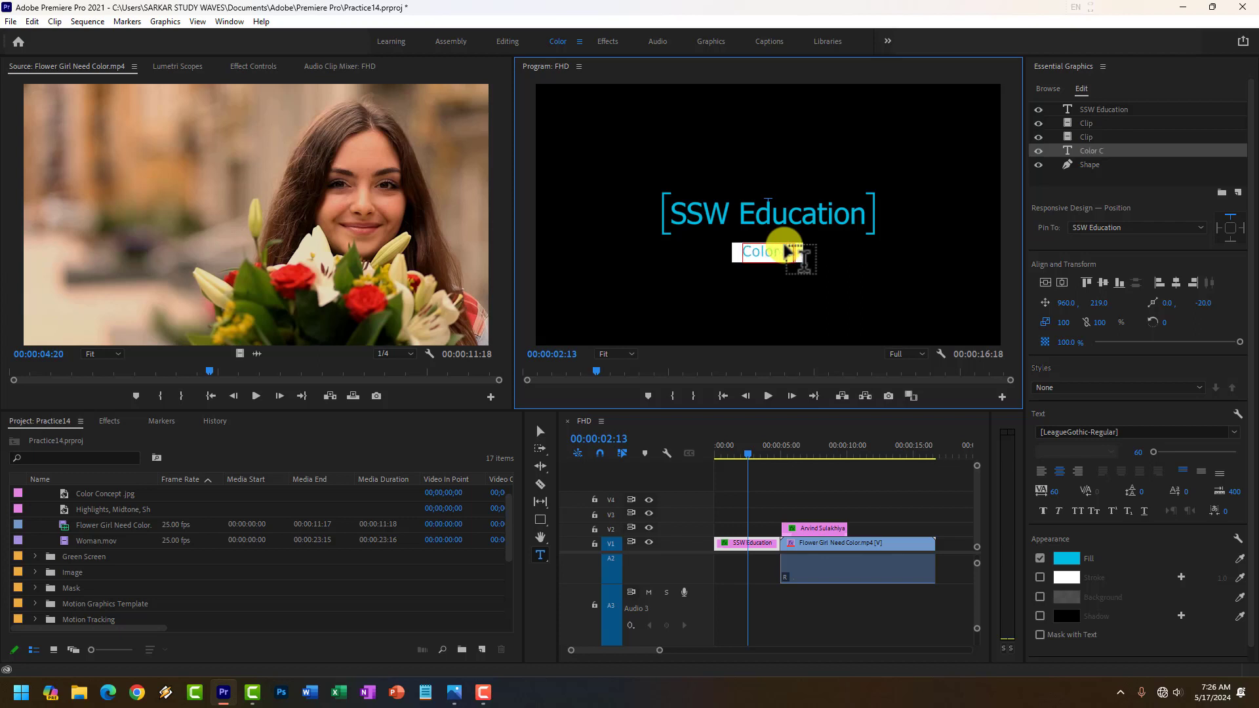
pyautogui.write('Color Correctio')
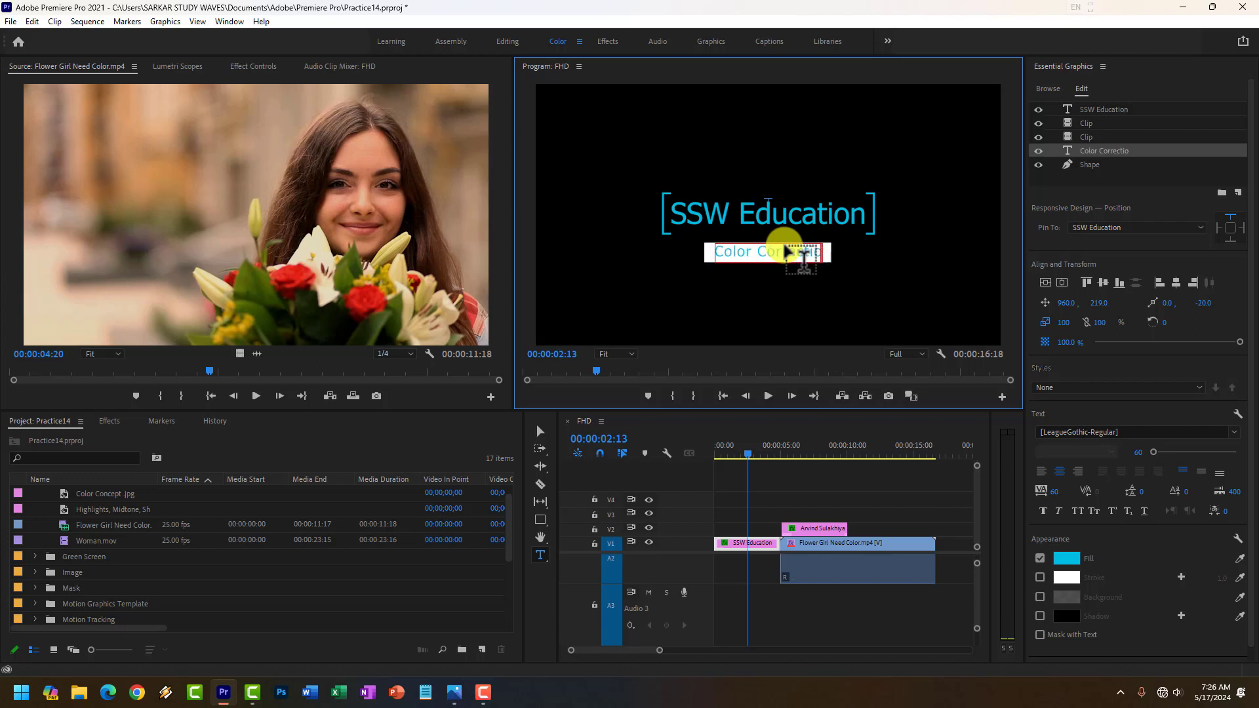
pyautogui.write('n')
pyautogui.click(803, 284)
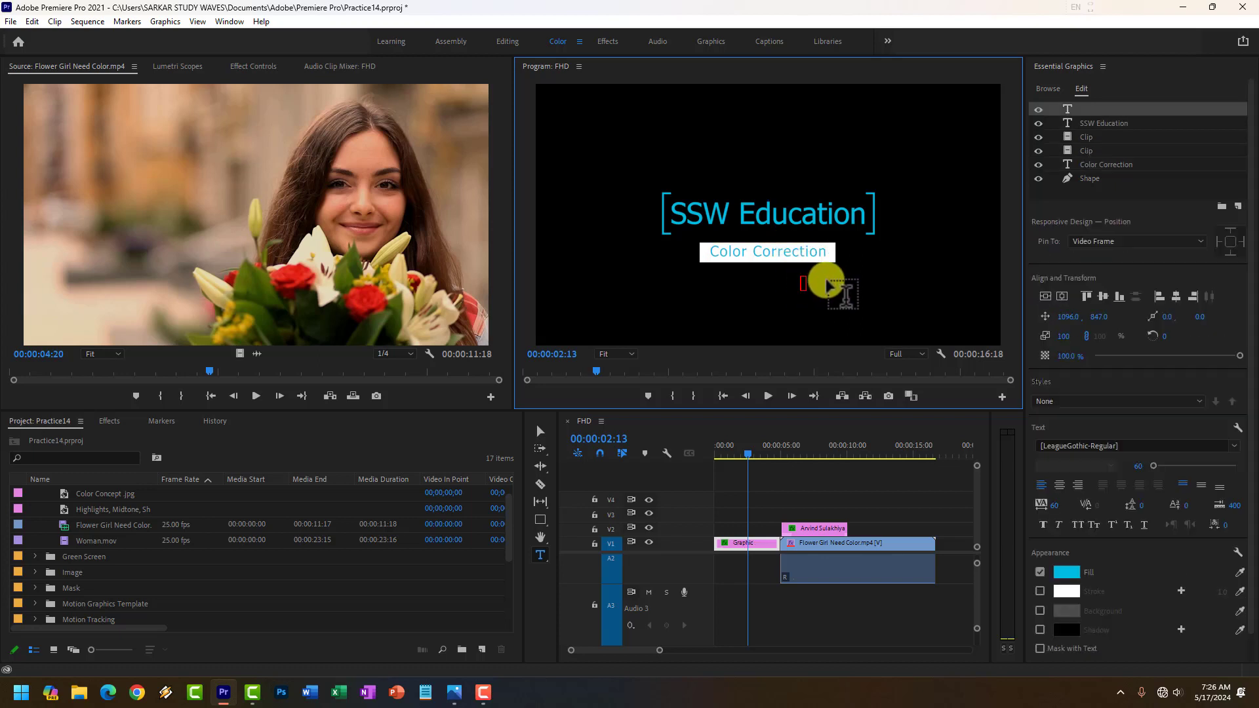
pyautogui.click(746, 544)
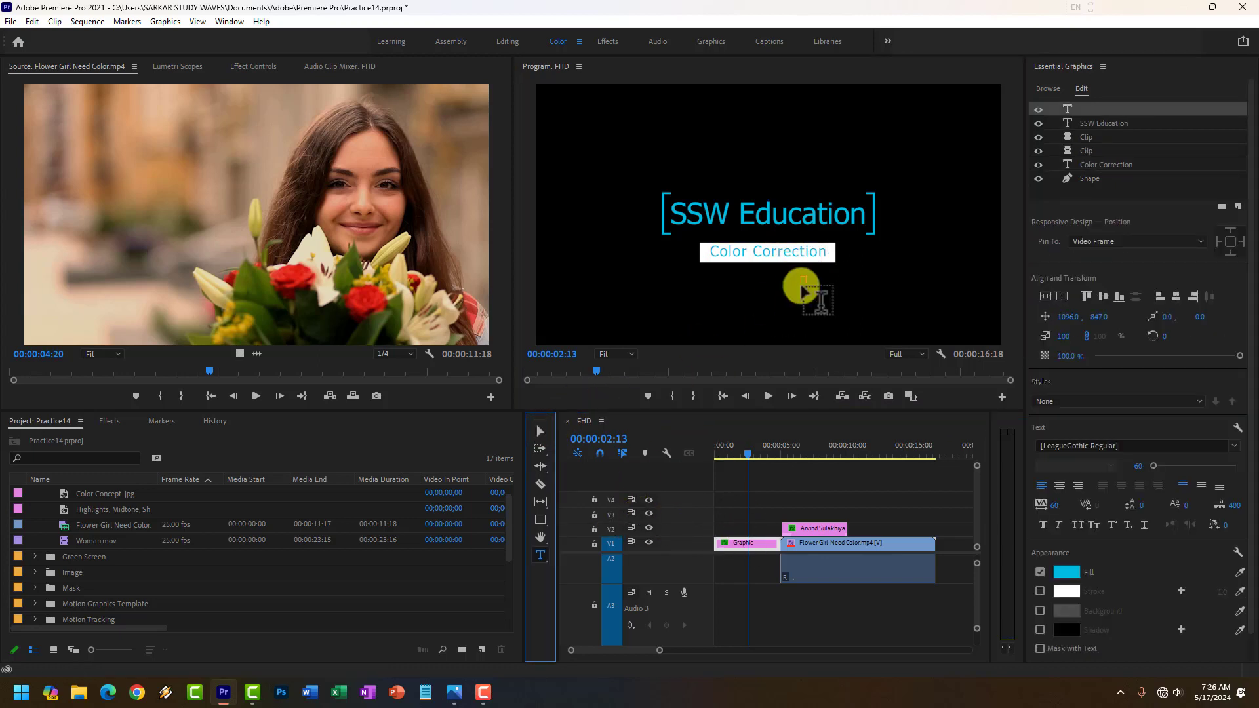
pyautogui.click(809, 294)
pyautogui.click(538, 431)
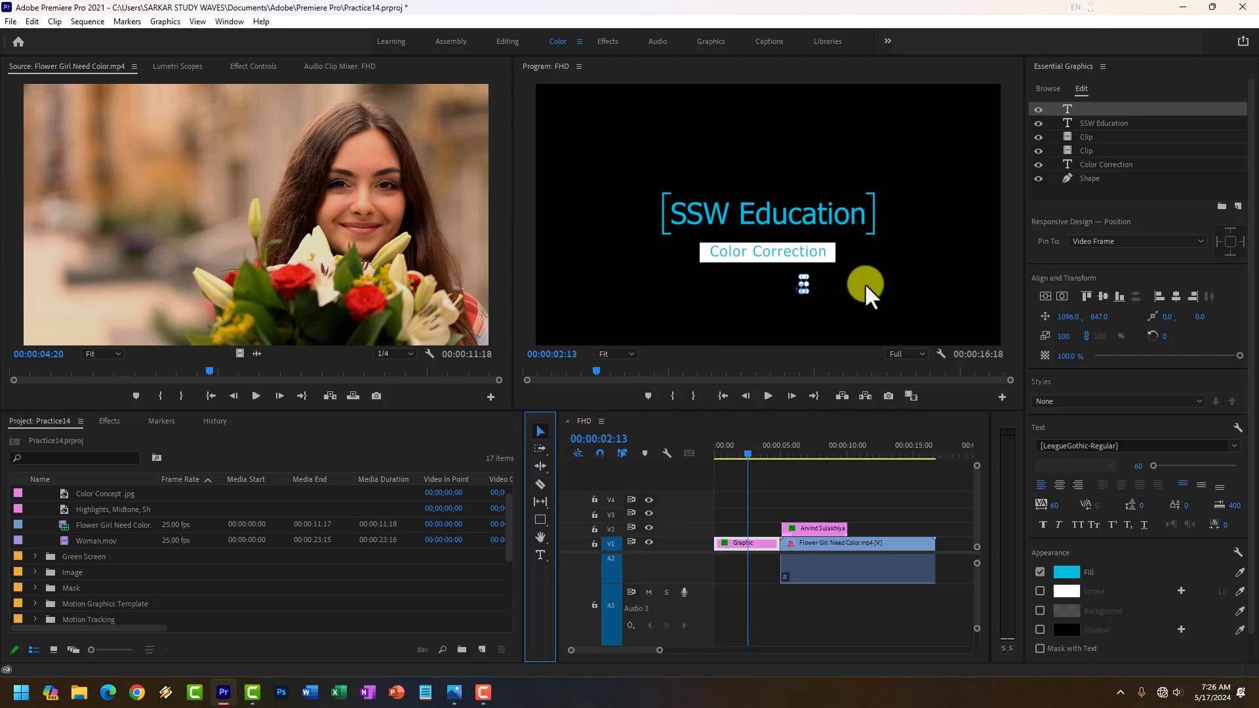
pyautogui.click(806, 288)
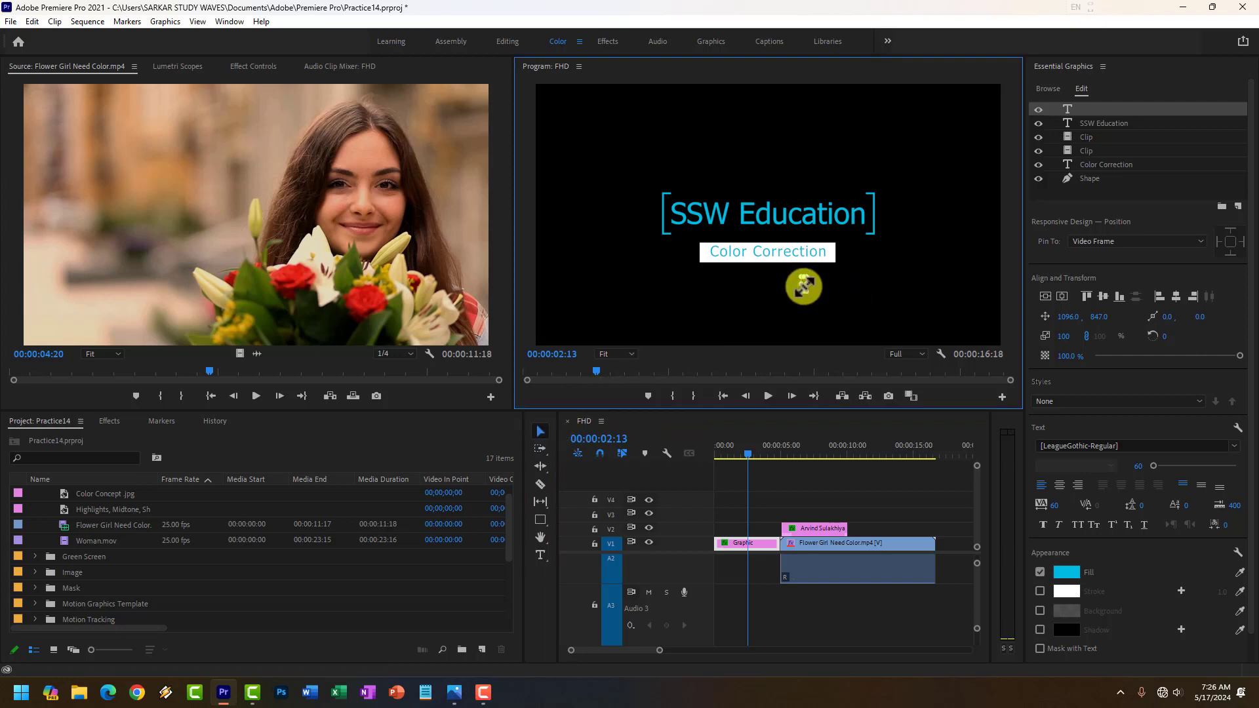
# Play the sequence from the start to preview the new opening title and the lower third over the flower girl clip.
pyautogui.click(754, 232)
pyautogui.moveTo(760, 448); pyautogui.dragTo(718, 453)
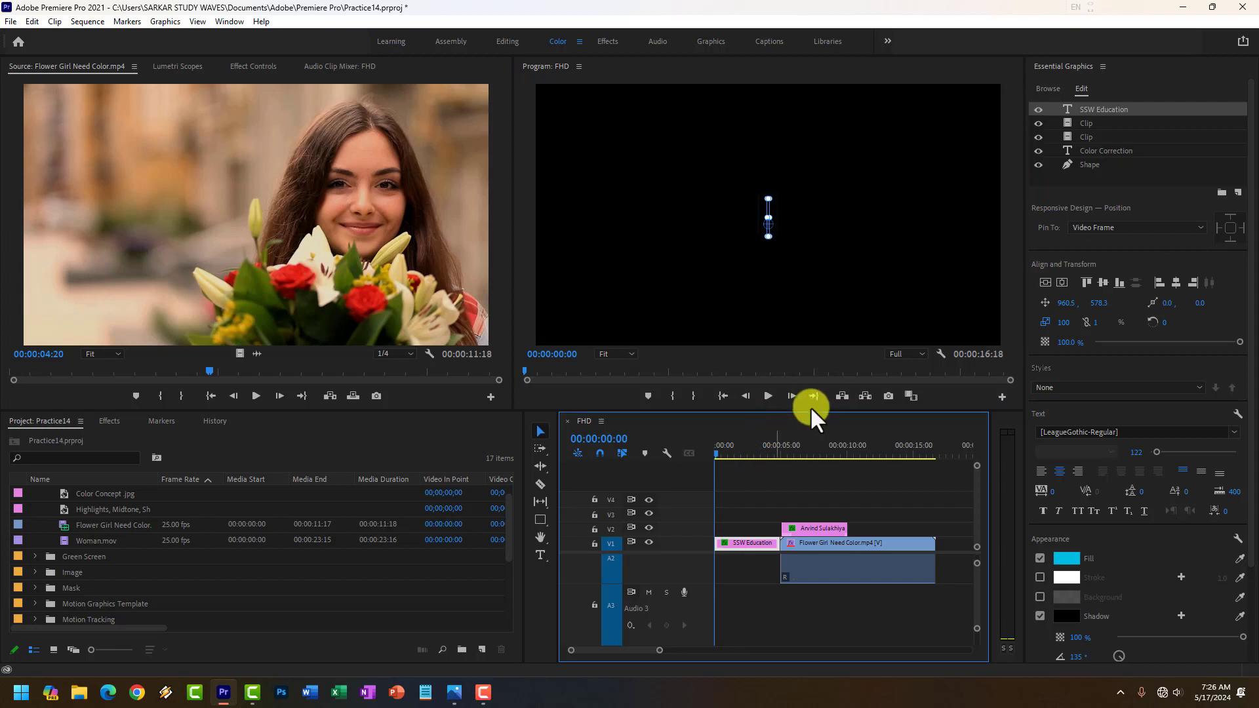
pyautogui.click(767, 397)
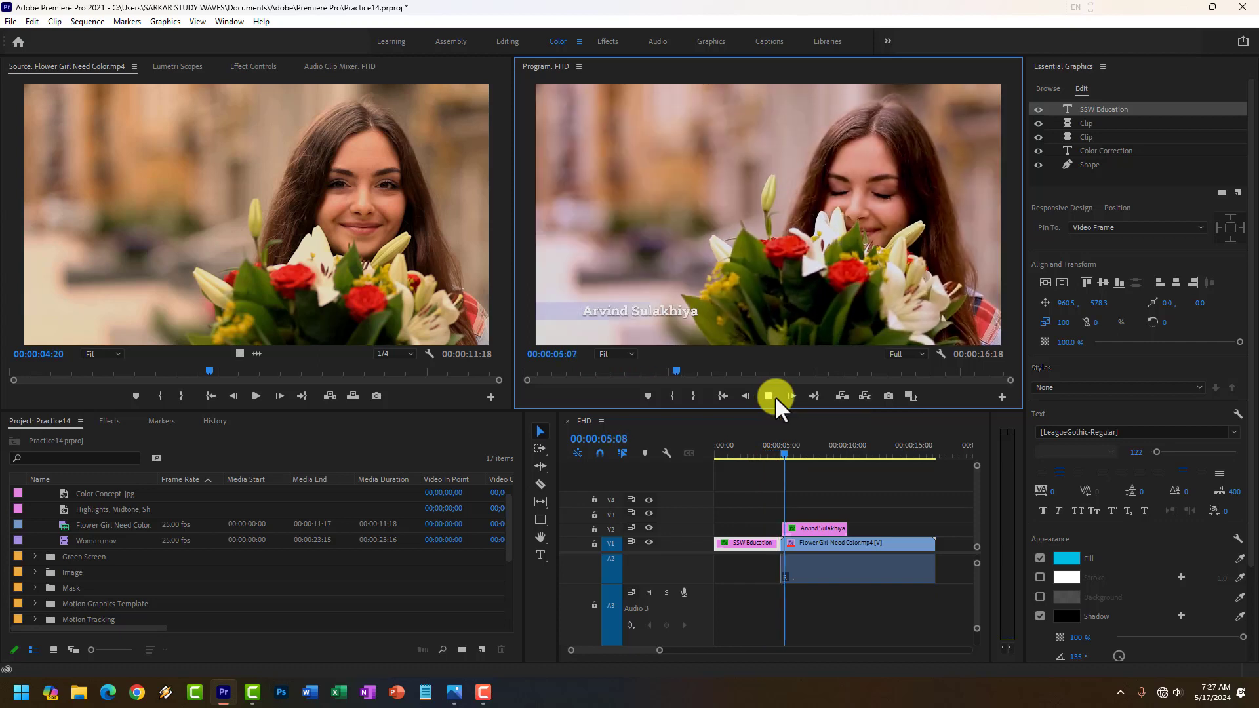
pyautogui.click(772, 396)
# Delete the name lower third from V2 and select the flower girl clip.
pyautogui.click(824, 529)
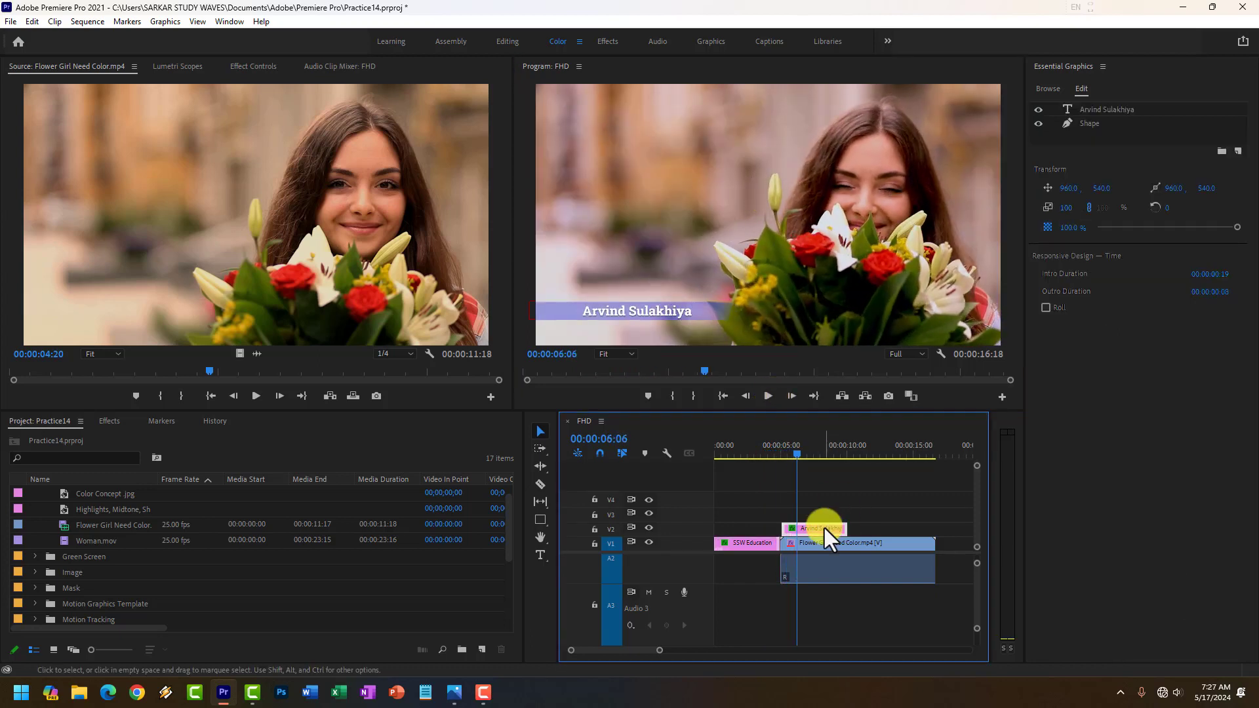
pyautogui.press('Delete')
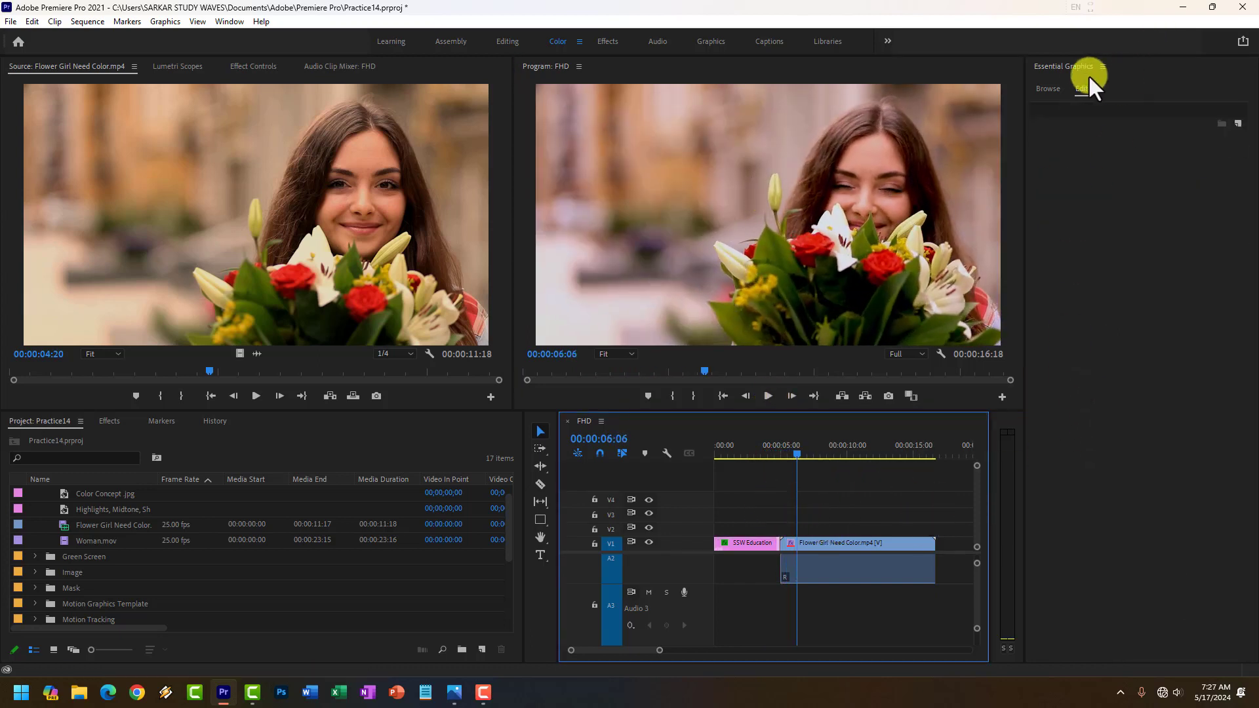
pyautogui.click(1104, 66)
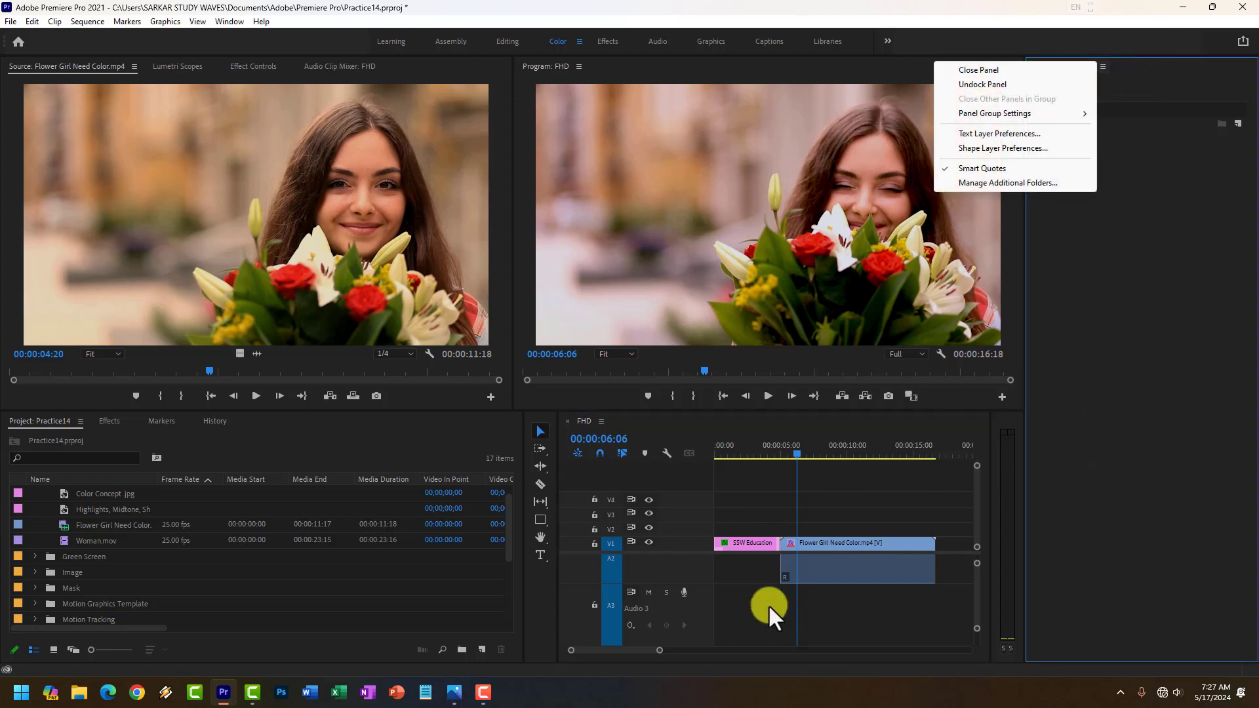
pyautogui.click(839, 539)
pyautogui.click(1048, 89)
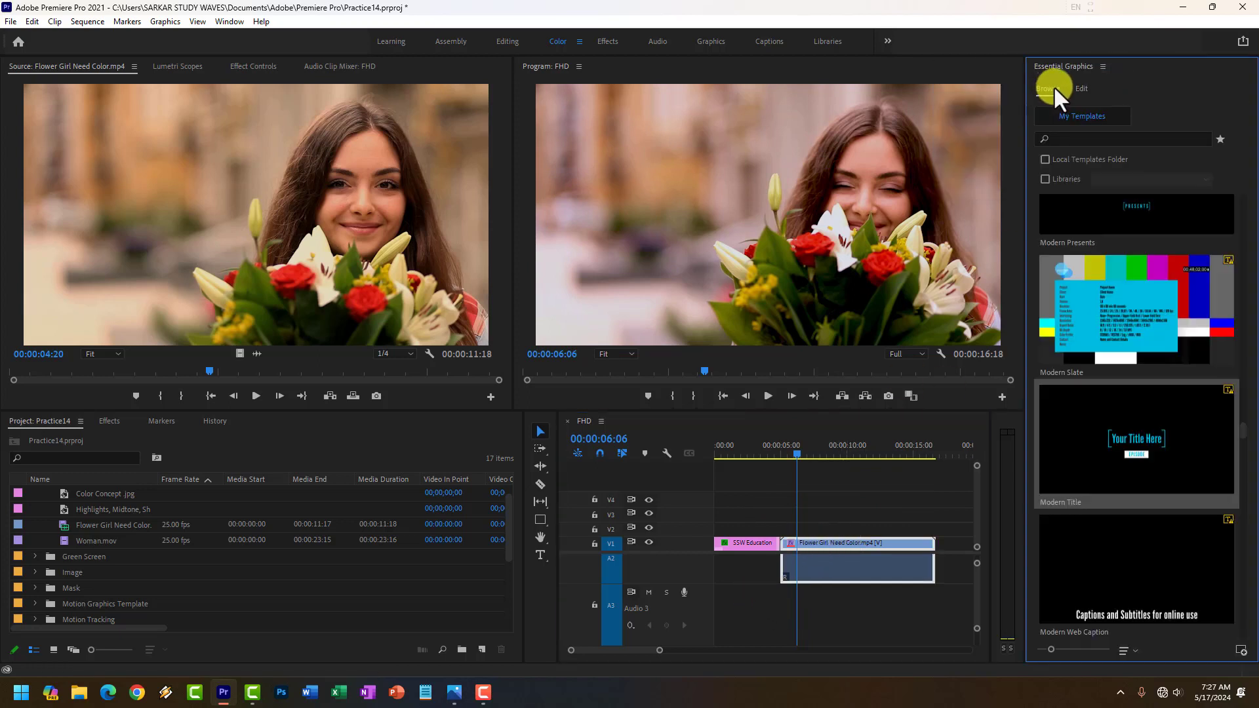
pyautogui.scroll(-10, 1137, 397)
pyautogui.scroll(-10, 1137, 393)
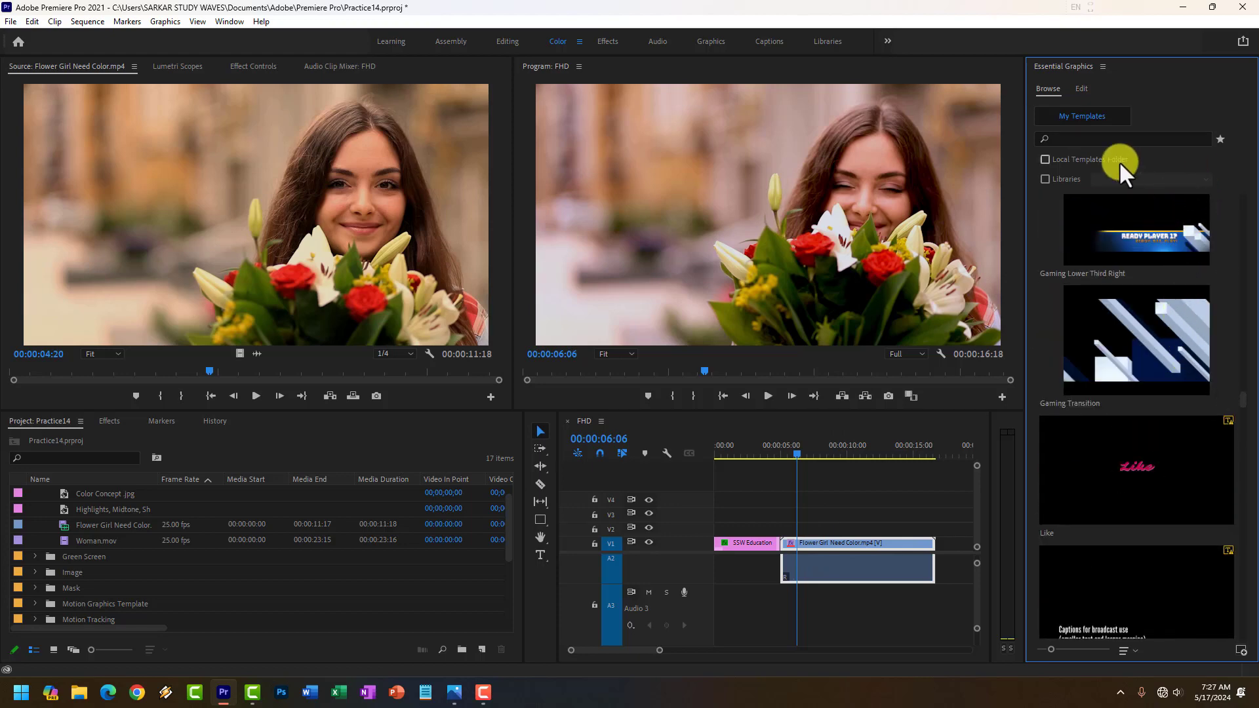
pyautogui.click(1041, 139)
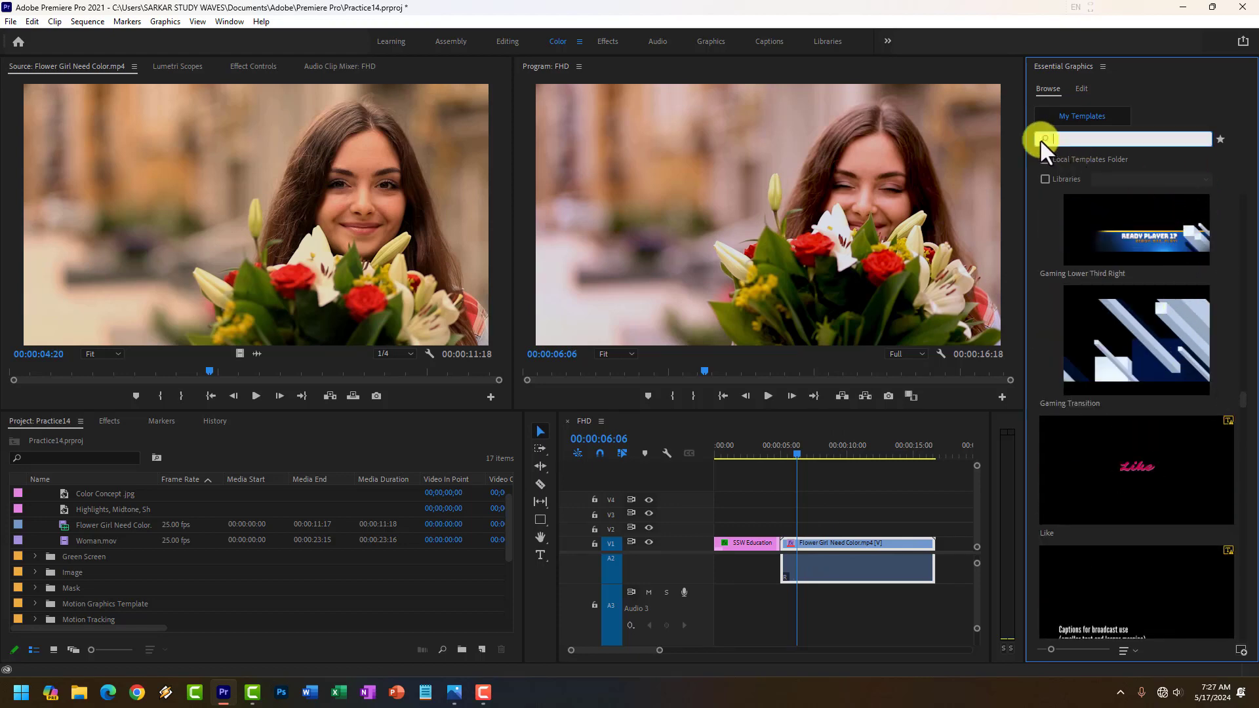
pyautogui.click(1081, 118)
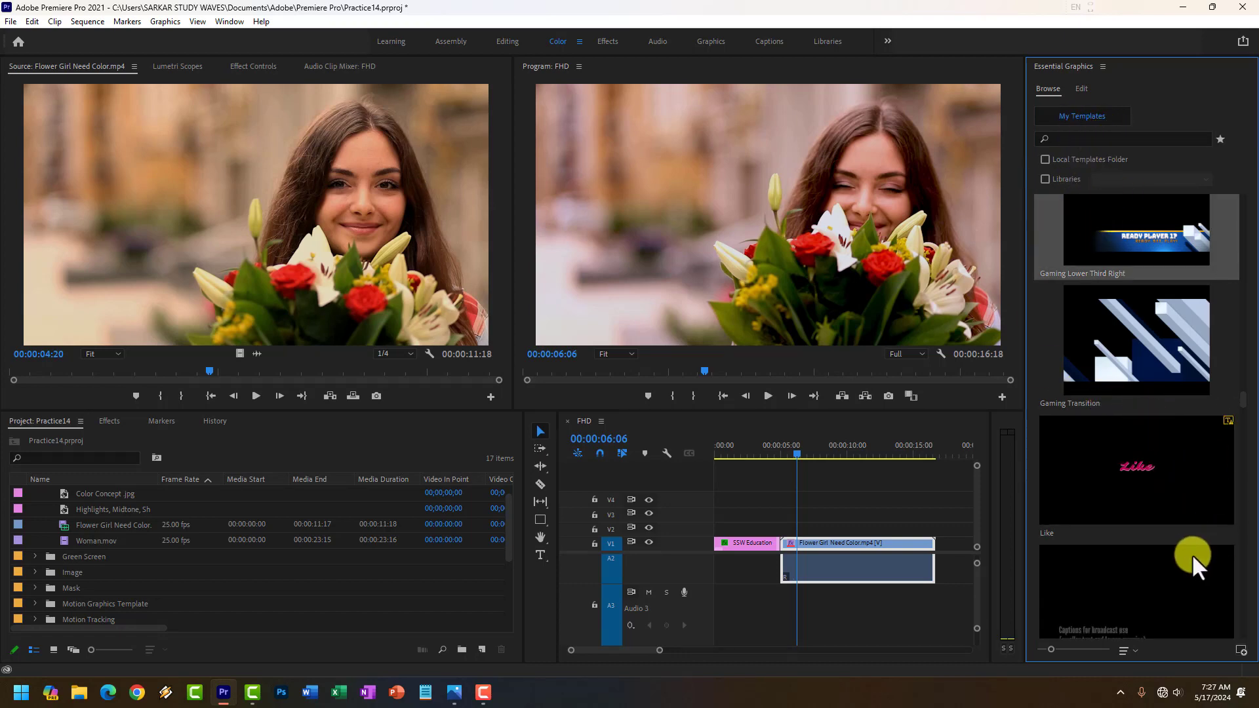
pyautogui.click(1103, 67)
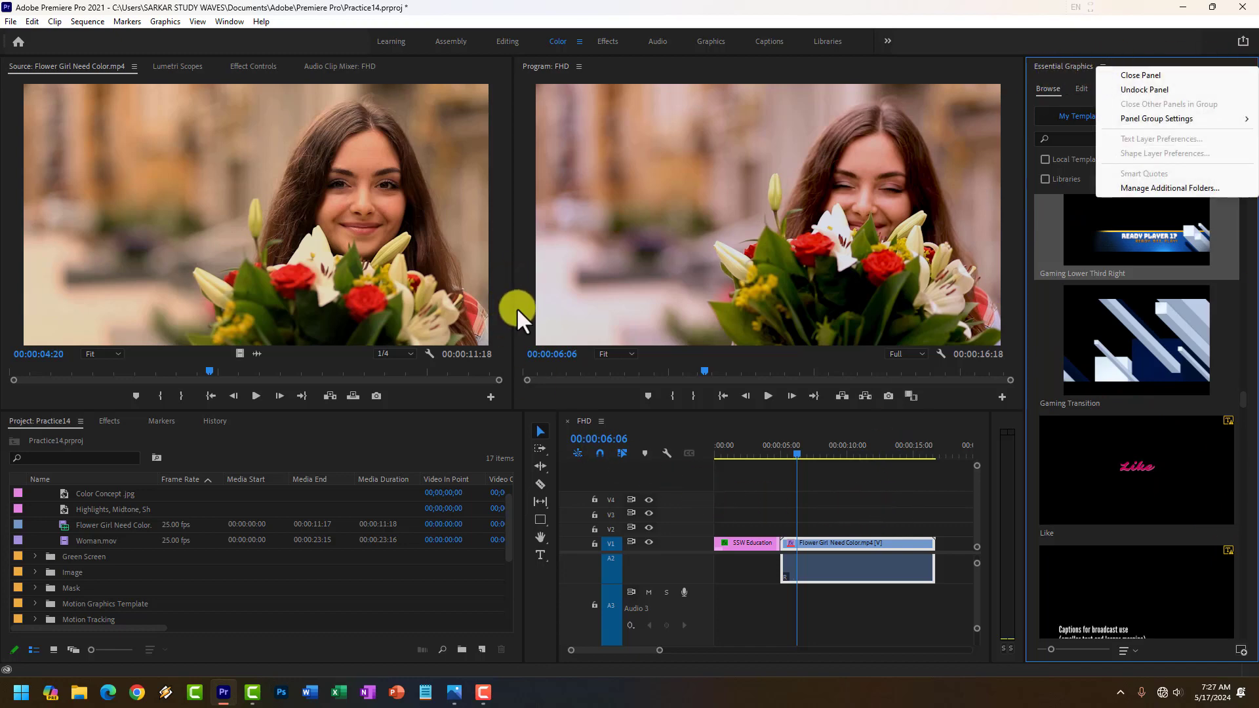
# Narrow the project panel and widen the timeline panel, keeping the tools in a single column between them.
pyautogui.click(523, 554)
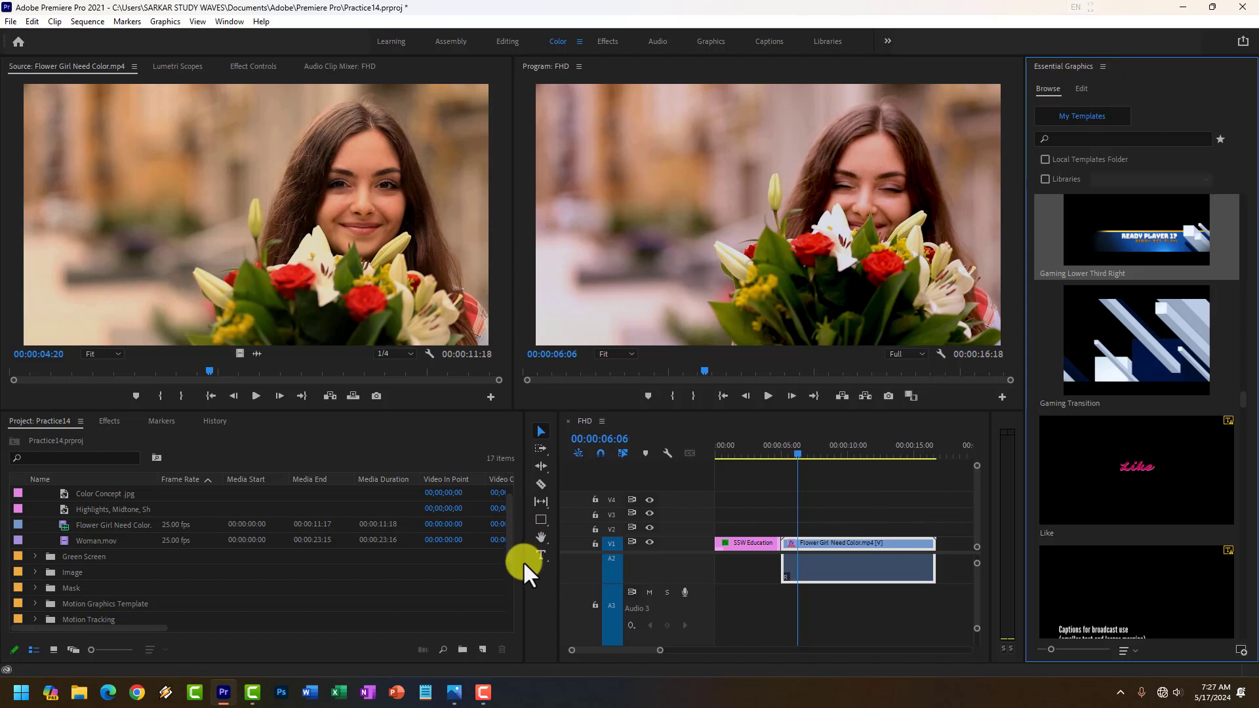
pyautogui.moveTo(524, 561); pyautogui.dragTo(394, 555)
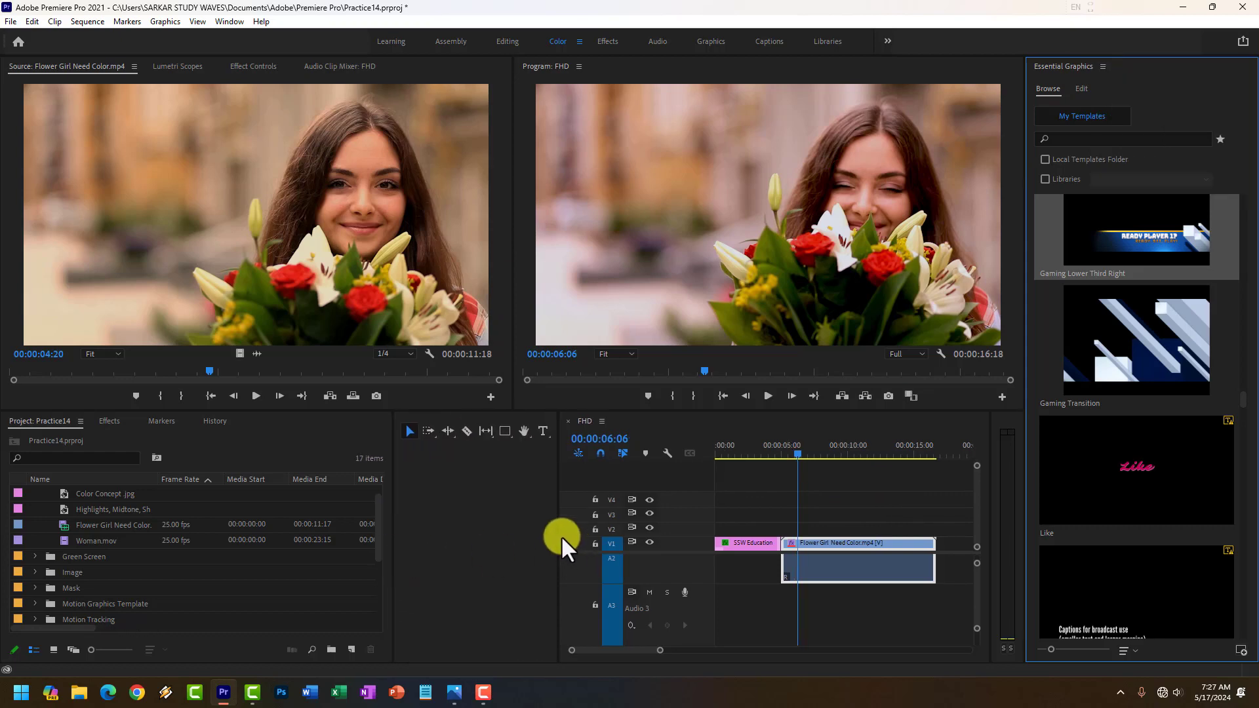
pyautogui.moveTo(556, 541); pyautogui.dragTo(438, 543)
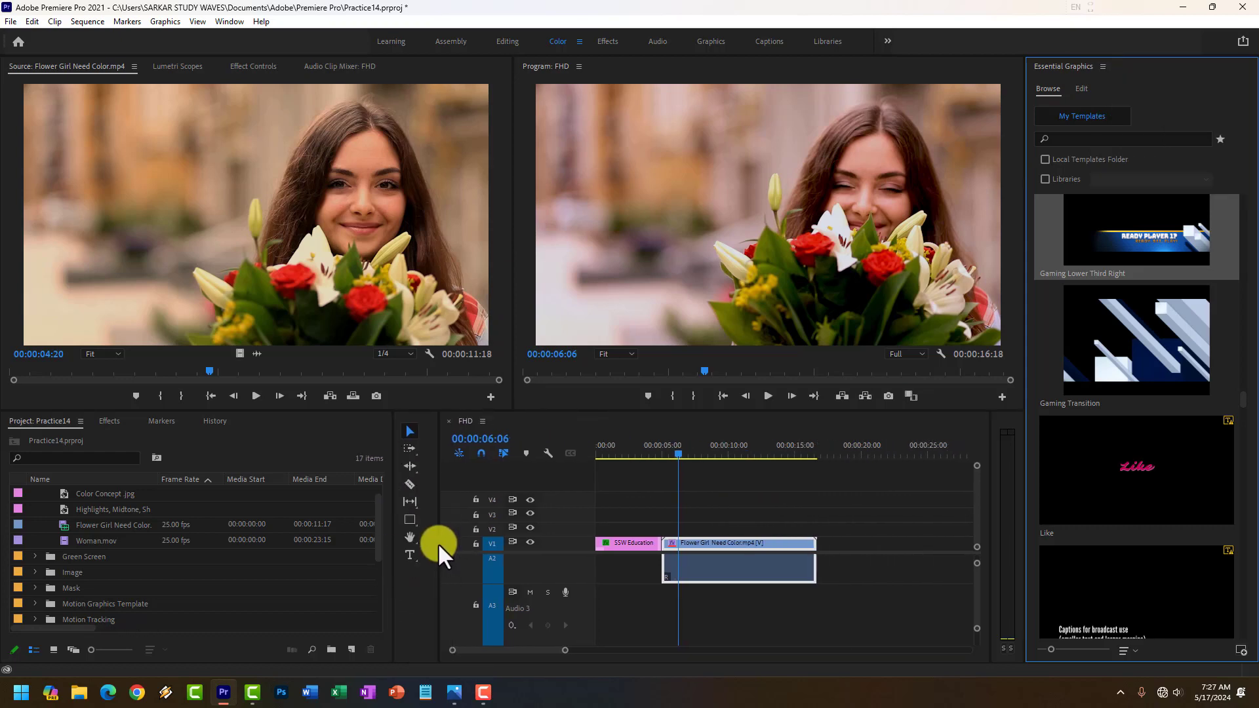
# Draw a dark blue rectangle with the Rectangle tool in the frame's lower-left corner at 00:00:05:01, centred at about 355, 1003.
pyautogui.click(703, 520)
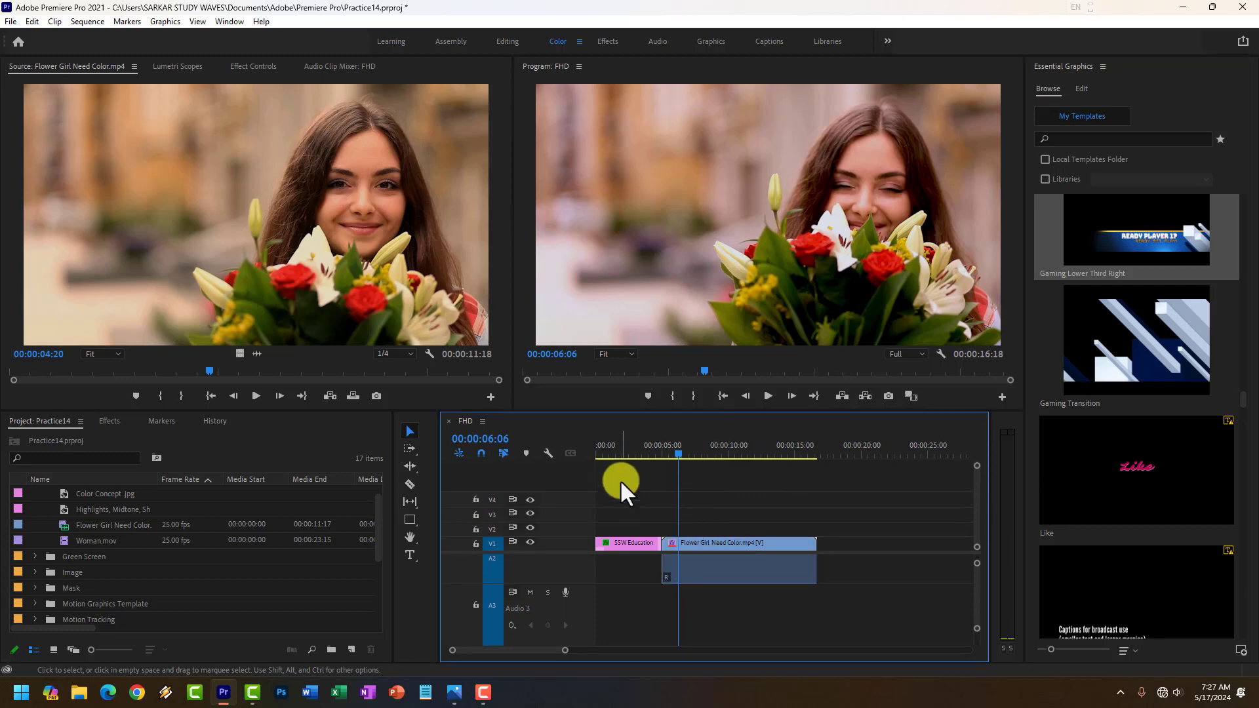
pyautogui.moveTo(411, 519); pyautogui.dragTo(454, 536)
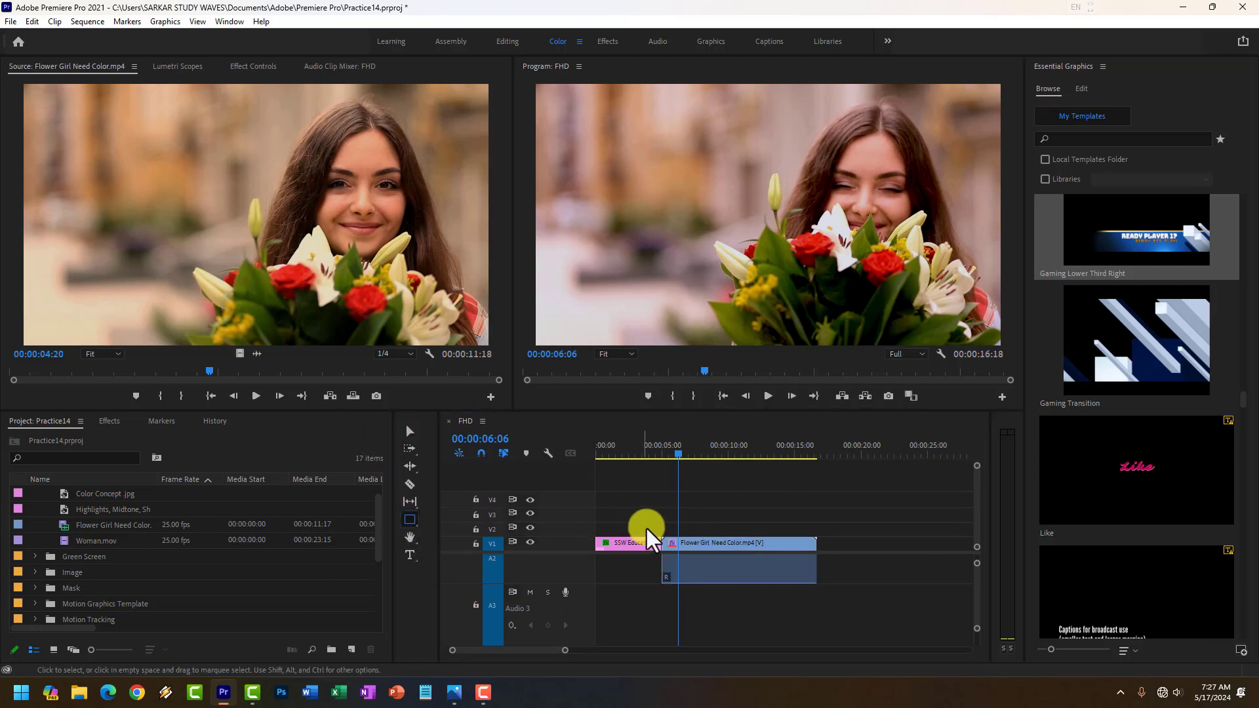
pyautogui.click(666, 526)
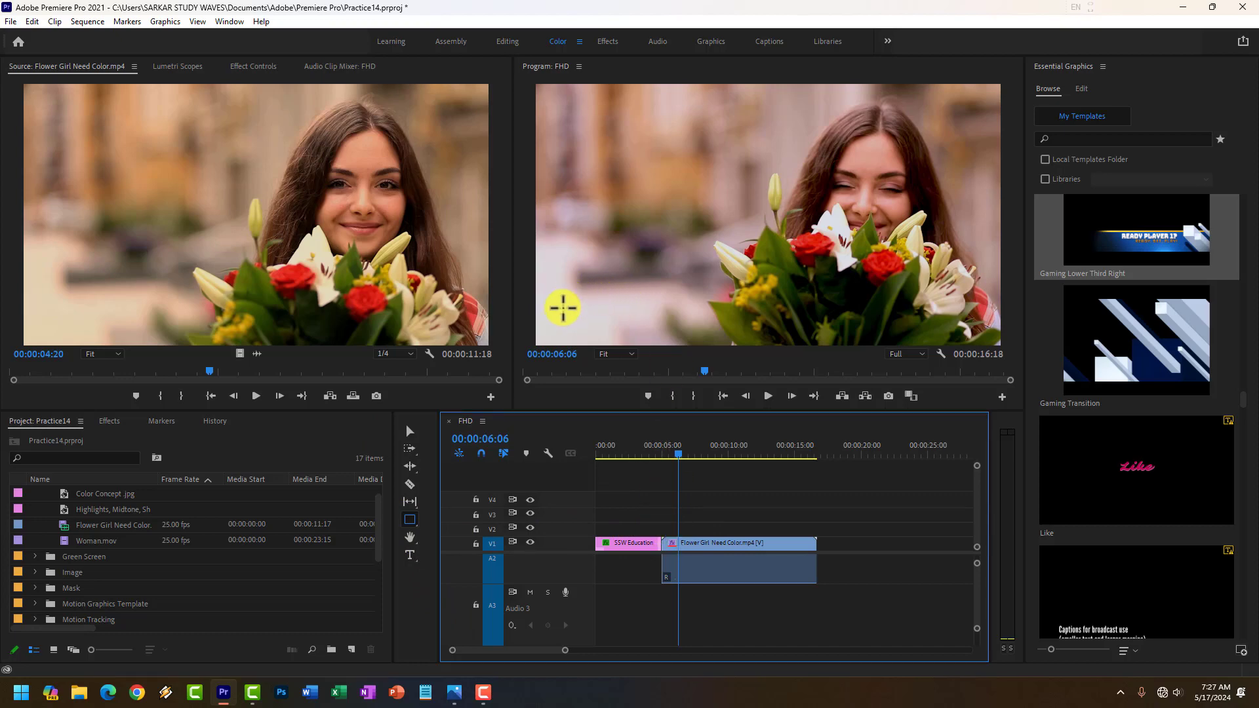
pyautogui.moveTo(681, 453); pyautogui.dragTo(663, 459)
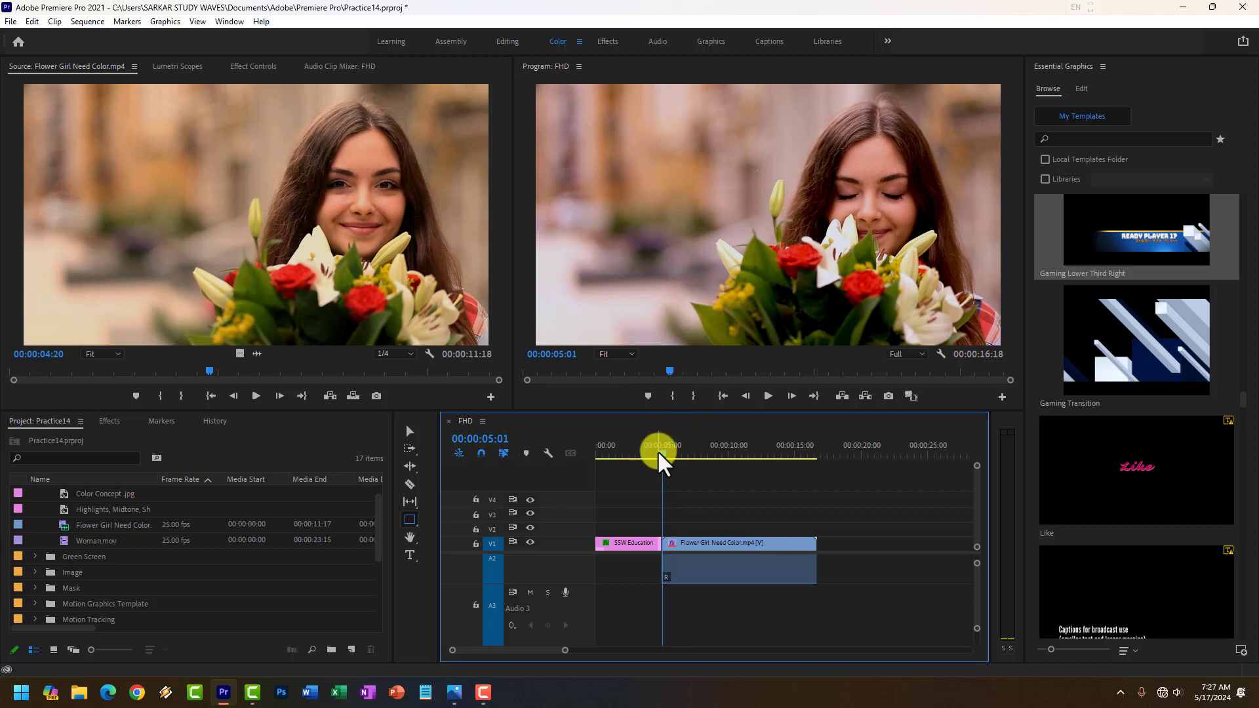
pyautogui.moveTo(541, 313); pyautogui.dragTo(704, 344)
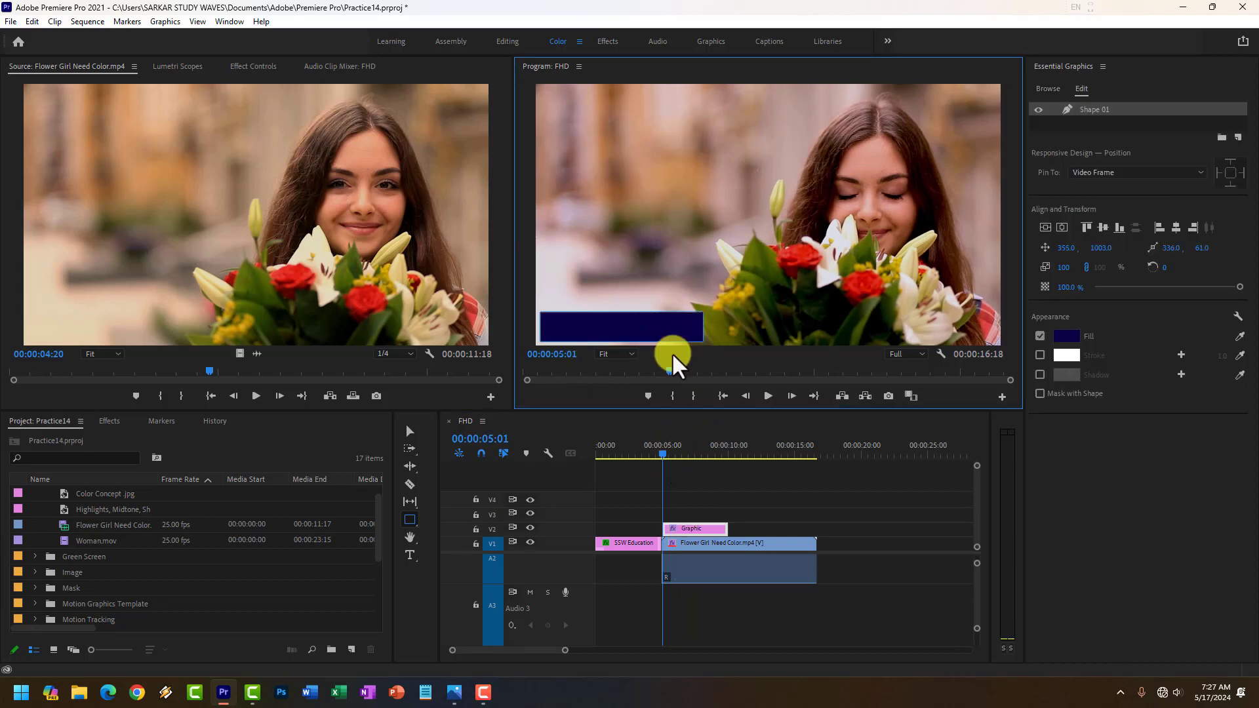
pyautogui.click(408, 522)
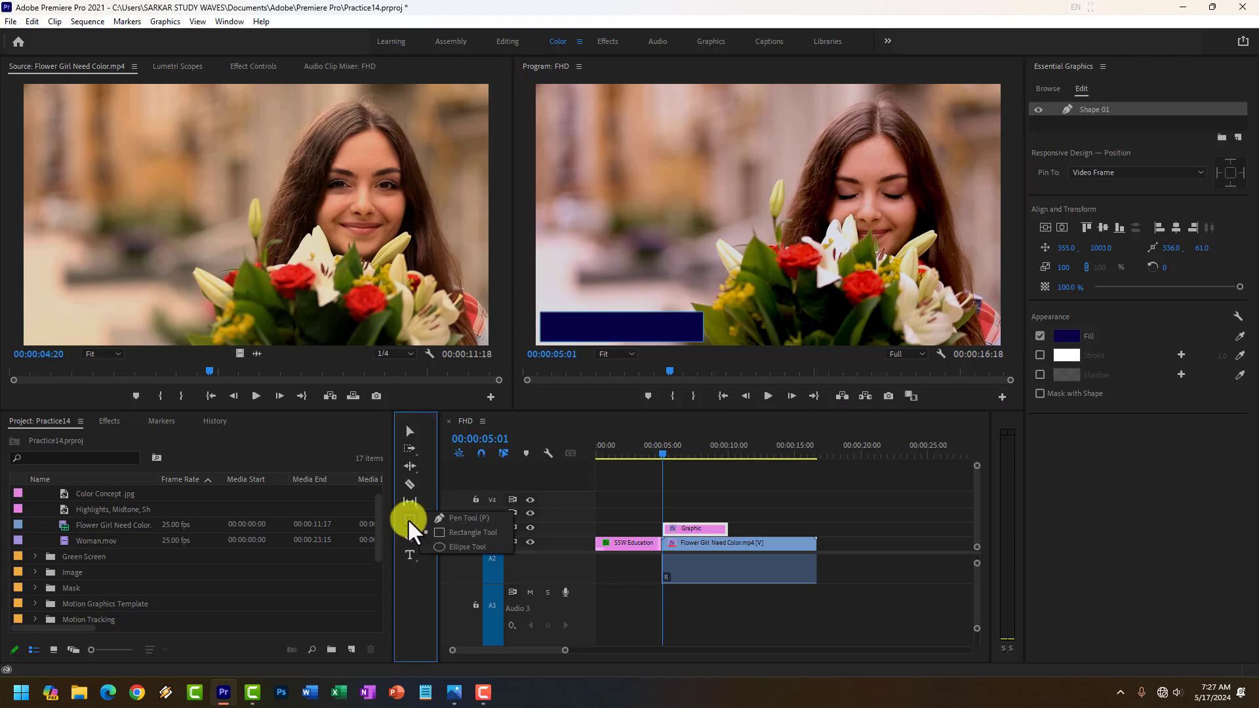
pyautogui.click(452, 520)
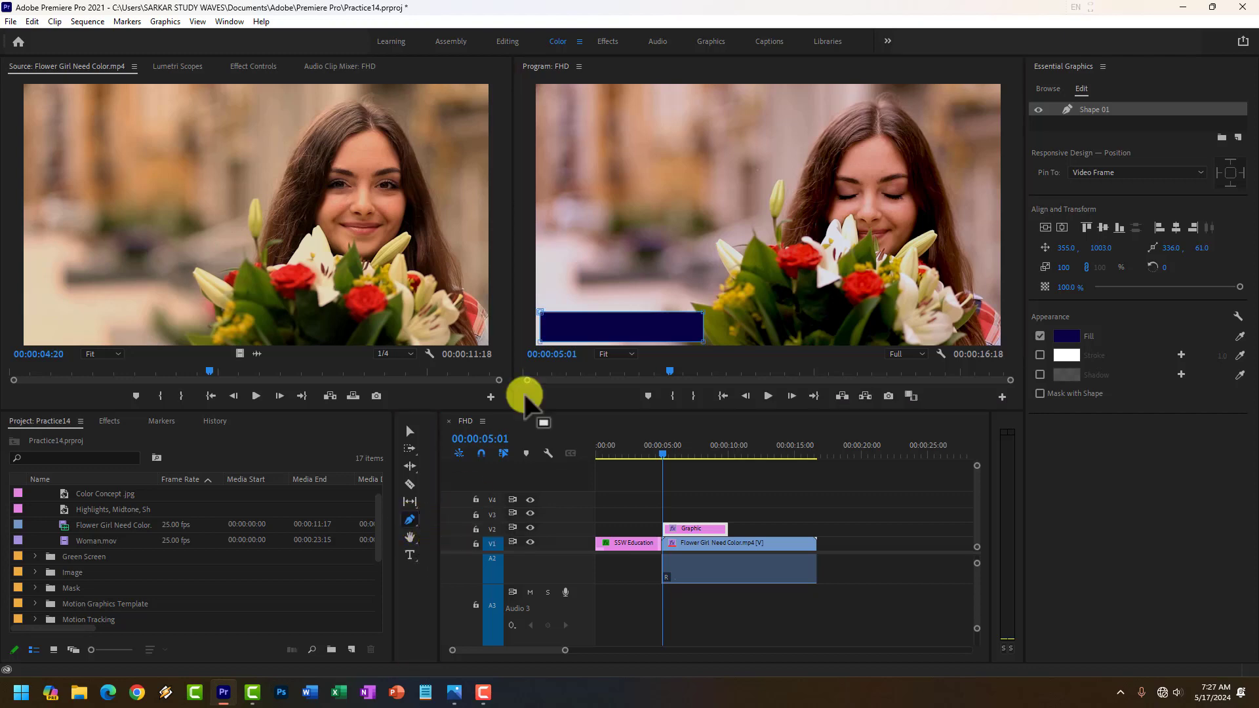
pyautogui.click(412, 522)
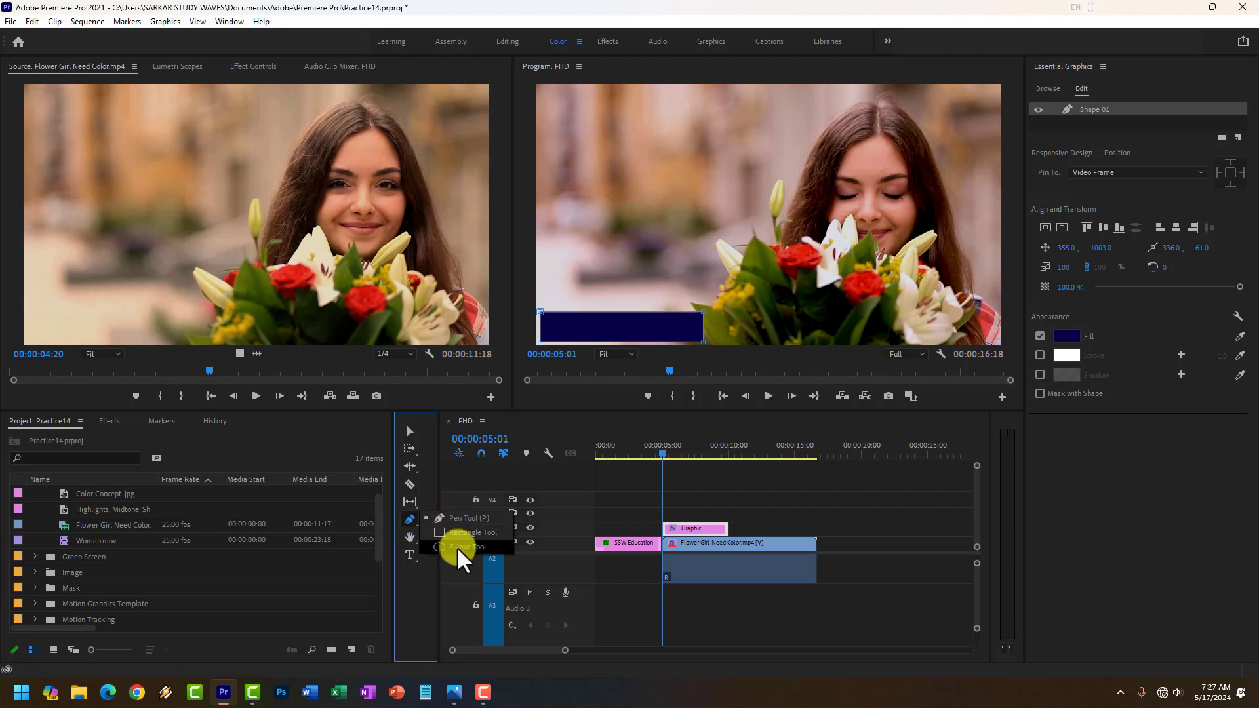
pyautogui.click(413, 540)
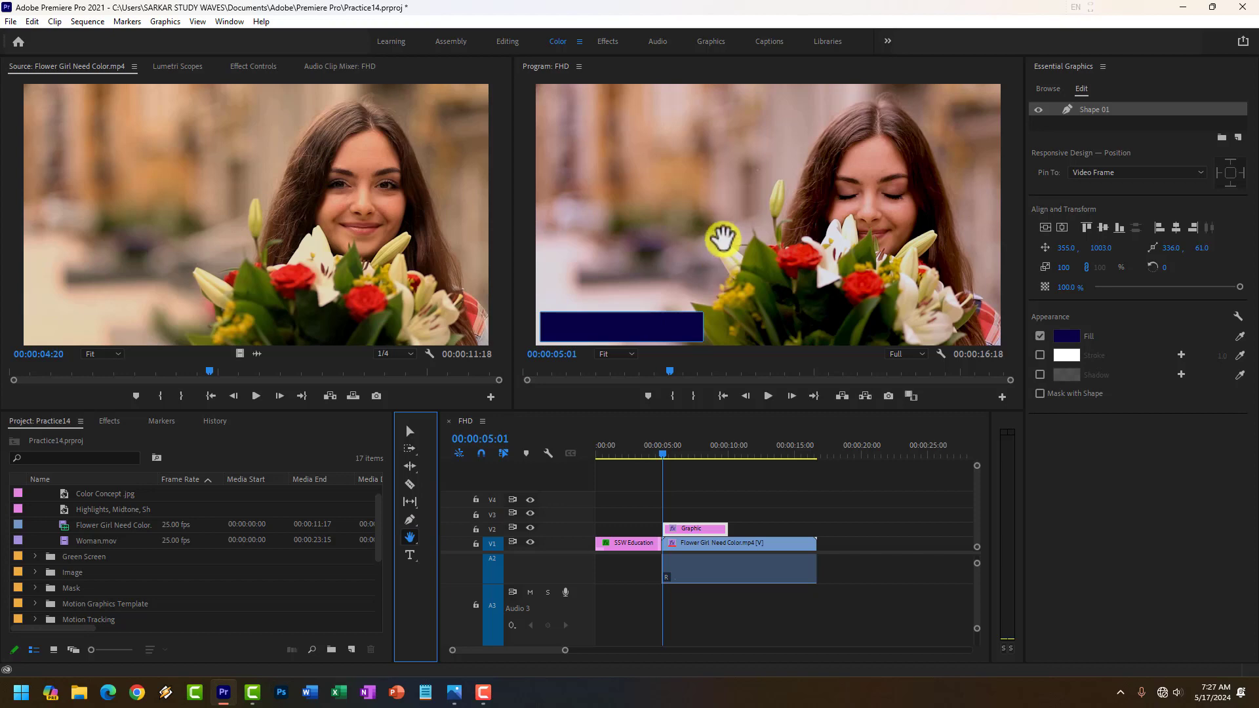
pyautogui.moveTo(723, 236); pyautogui.dragTo(694, 220)
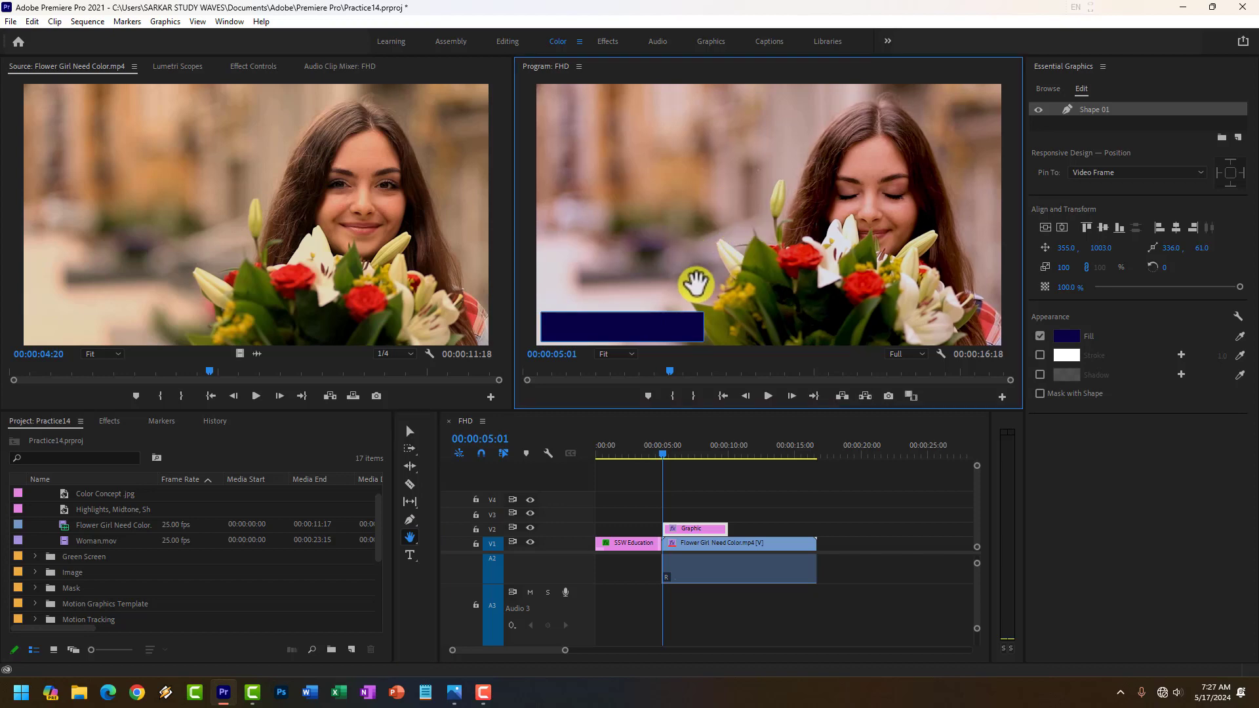
pyautogui.click(409, 556)
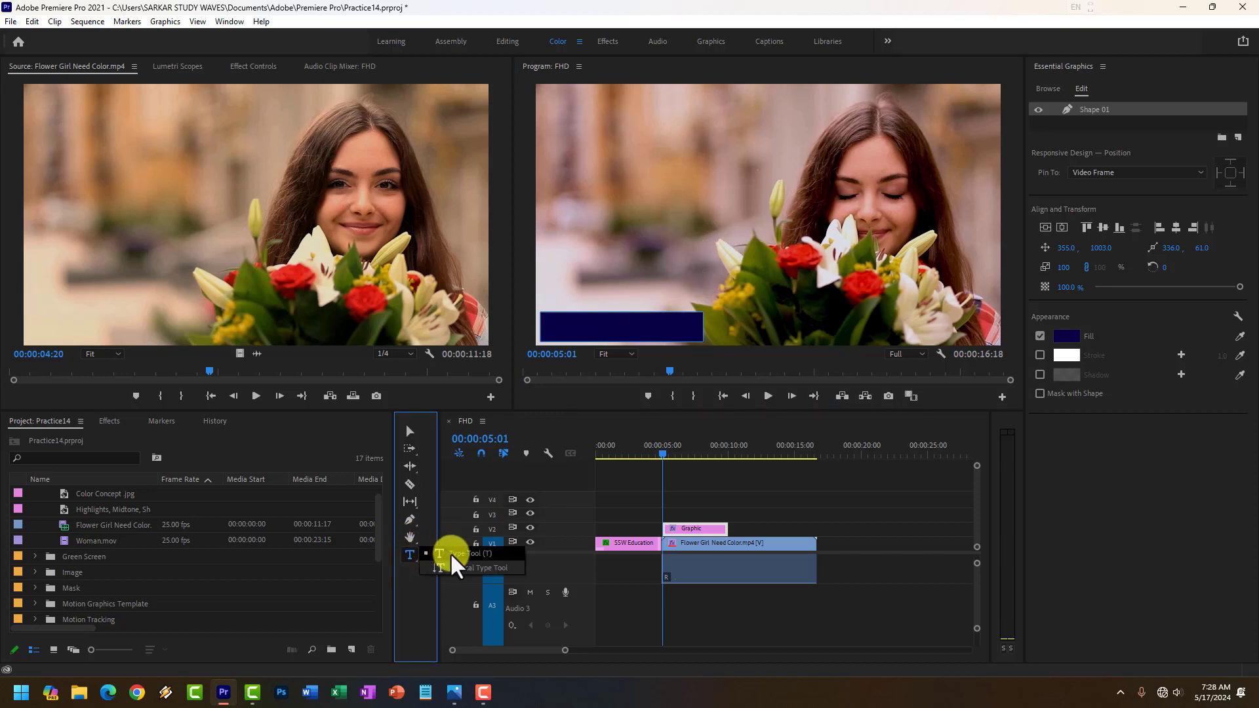
pyautogui.click(453, 554)
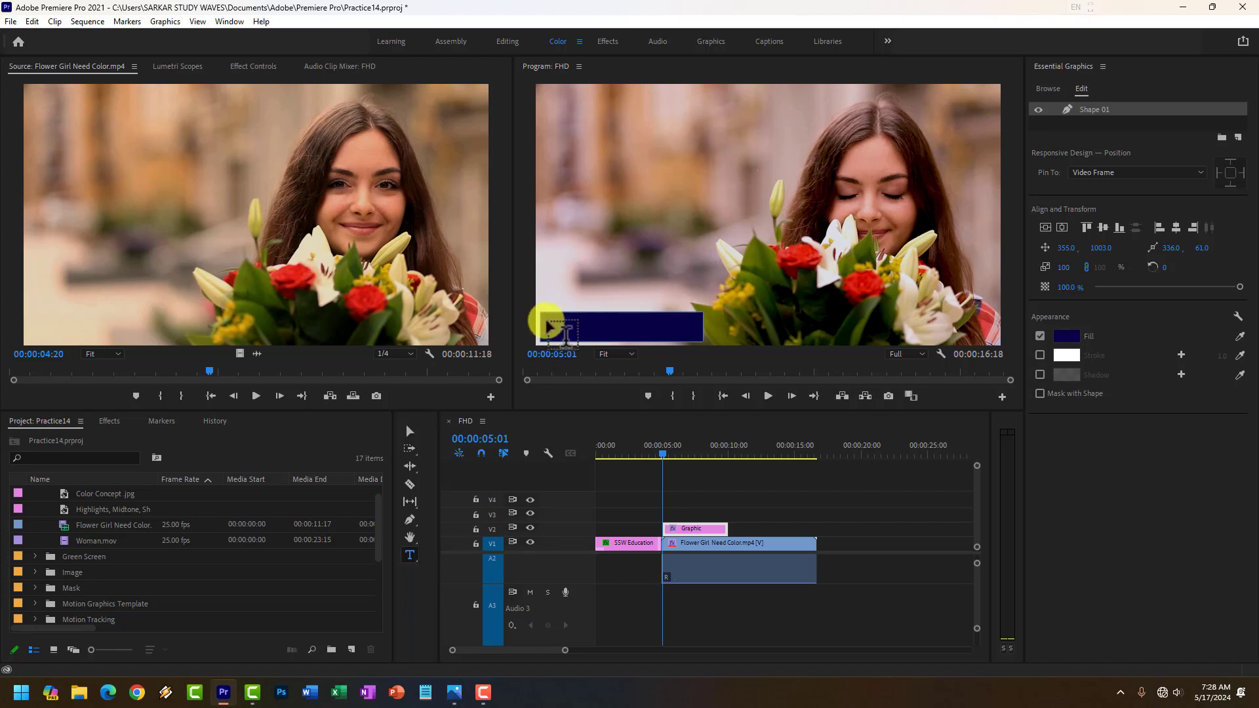
pyautogui.click(559, 256)
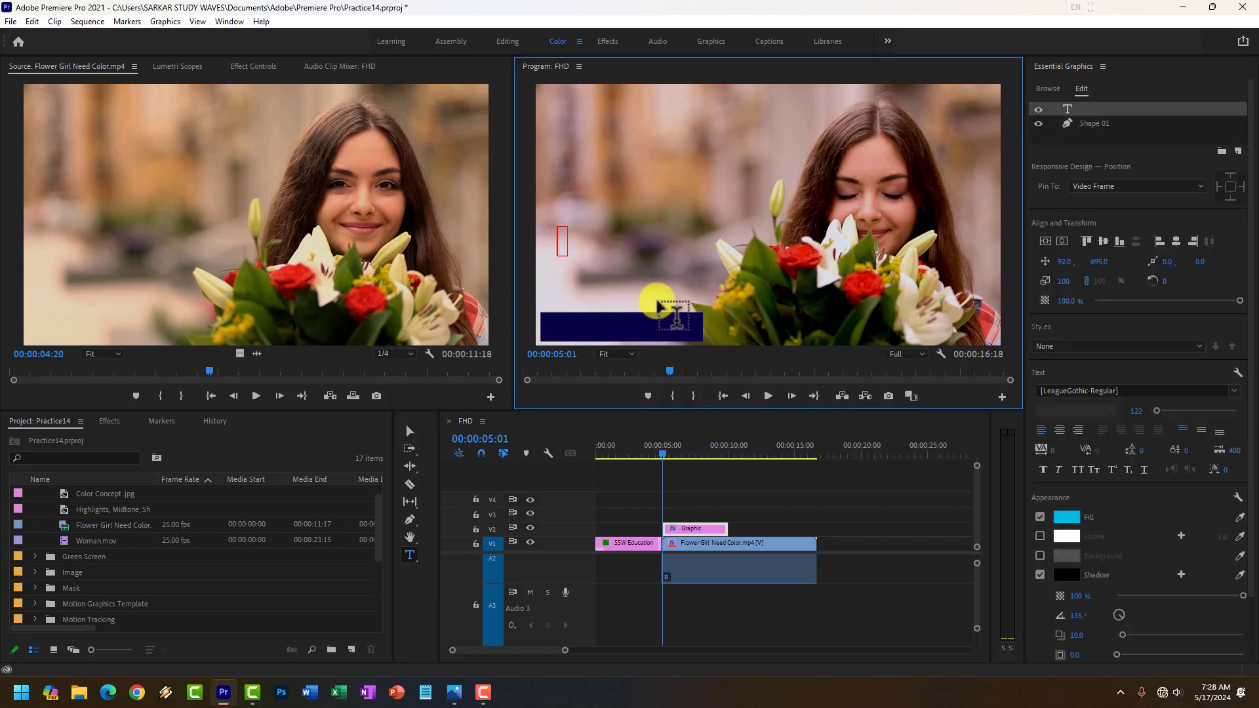
pyautogui.click(707, 479)
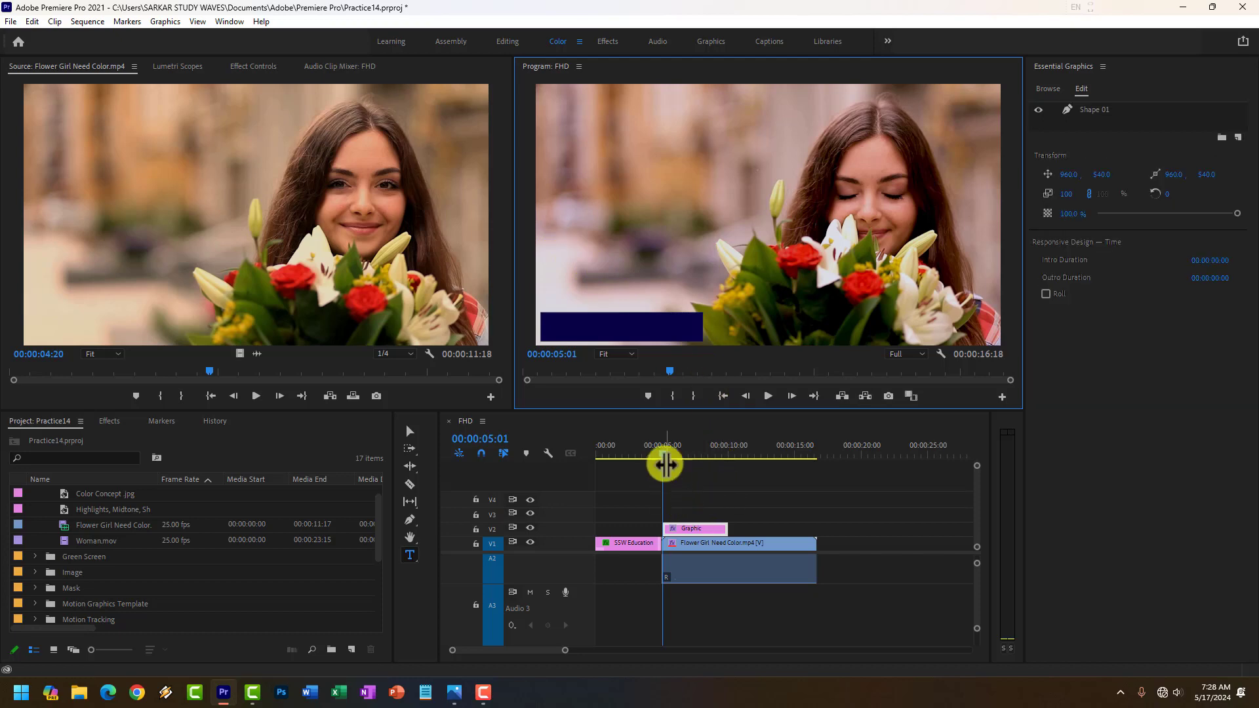
# Add a horizontal text graphic containing the person's full name over the flower girl clip at 00:00:11:20.
pyautogui.moveTo(663, 459); pyautogui.dragTo(752, 459)
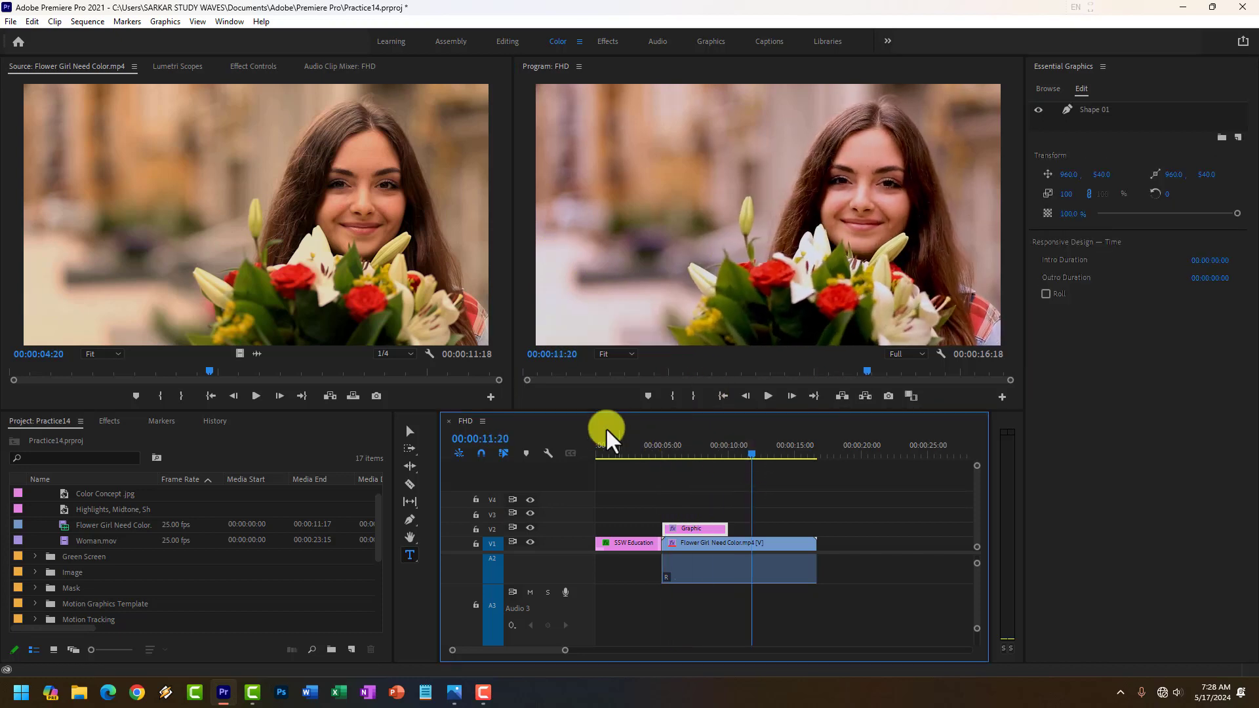
pyautogui.click(410, 553)
pyautogui.click(701, 214)
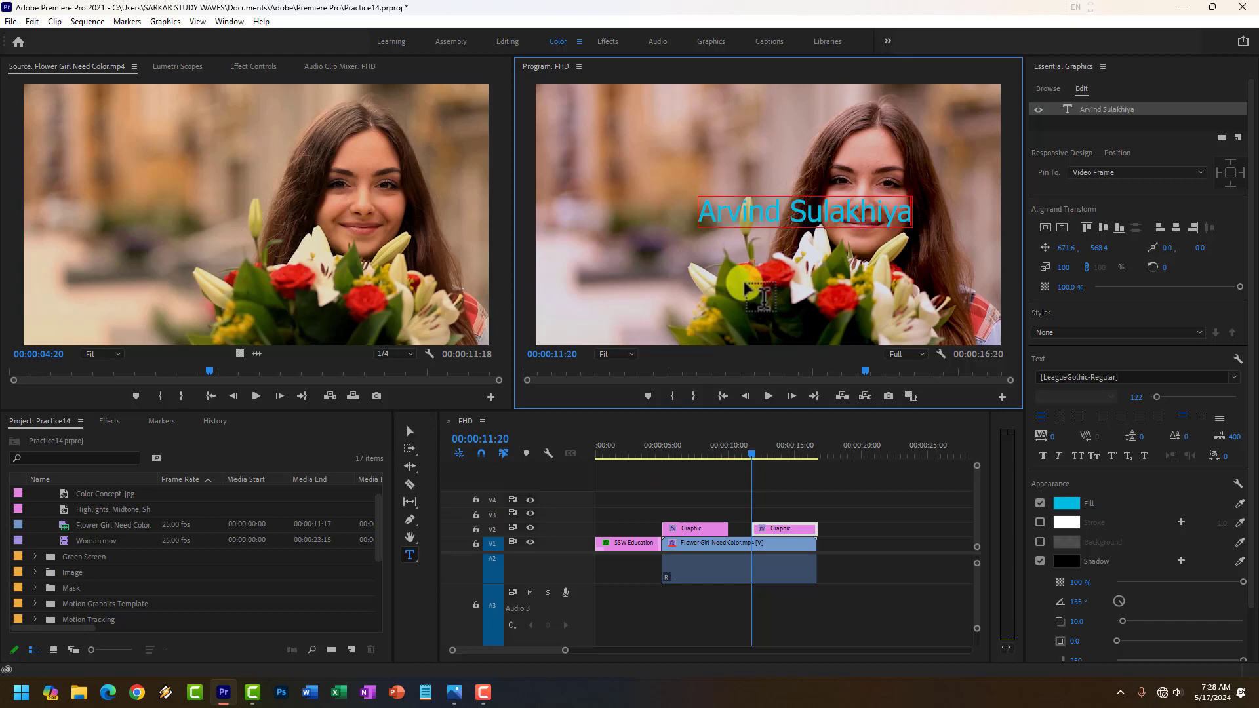
# Move the name text clip to V3 above the rectangle graphic, and scale the name to 71 to fit inside the rectangle.
pyautogui.click(410, 431)
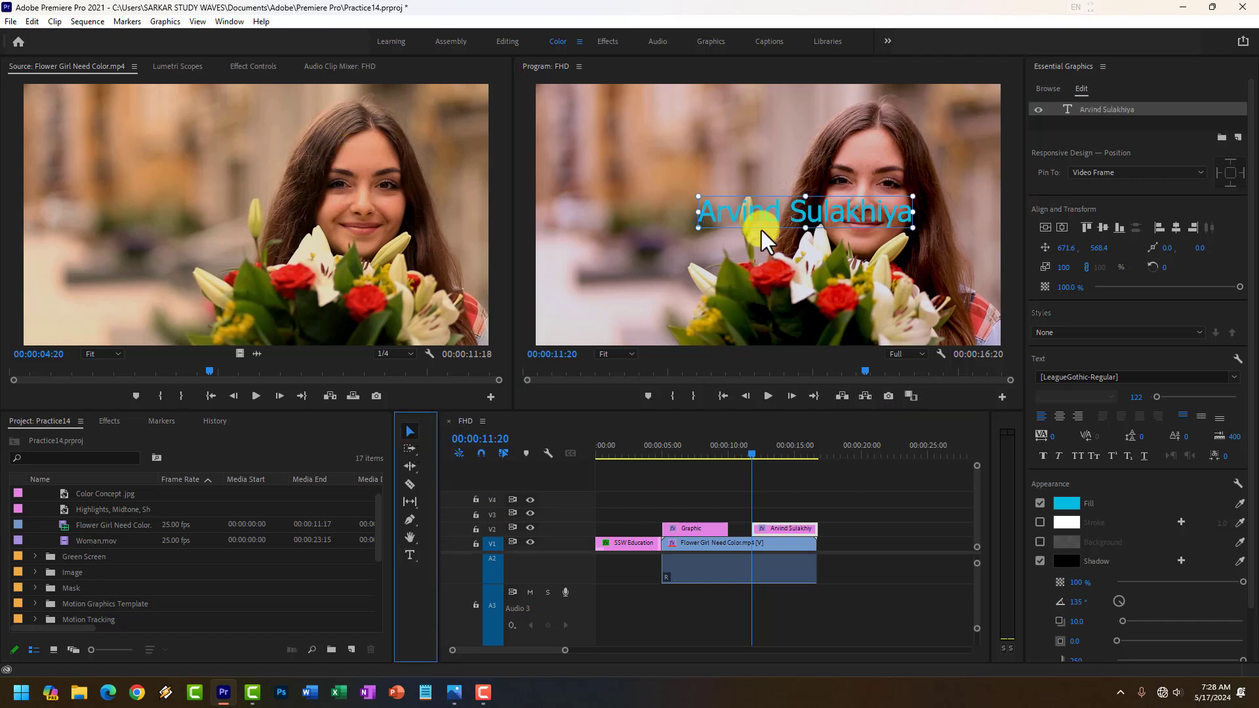
pyautogui.moveTo(804, 528); pyautogui.dragTo(721, 514)
pyautogui.click(706, 453)
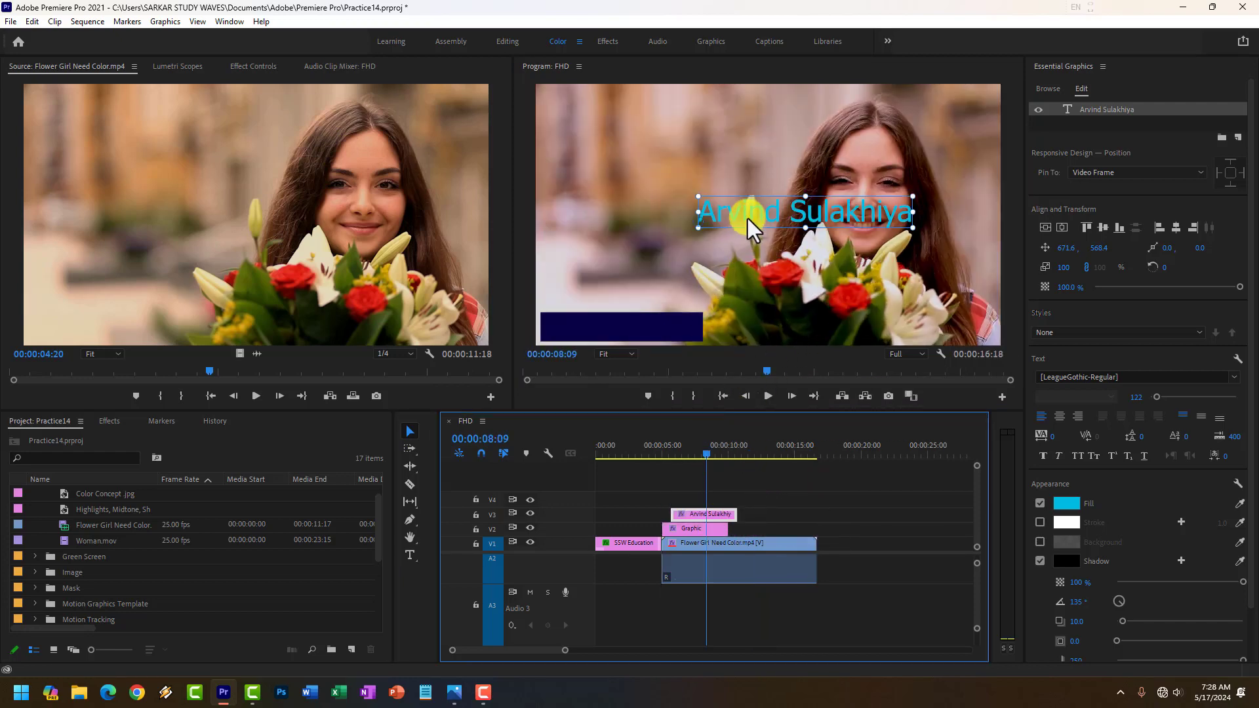
pyautogui.moveTo(747, 219); pyautogui.dragTo(595, 324)
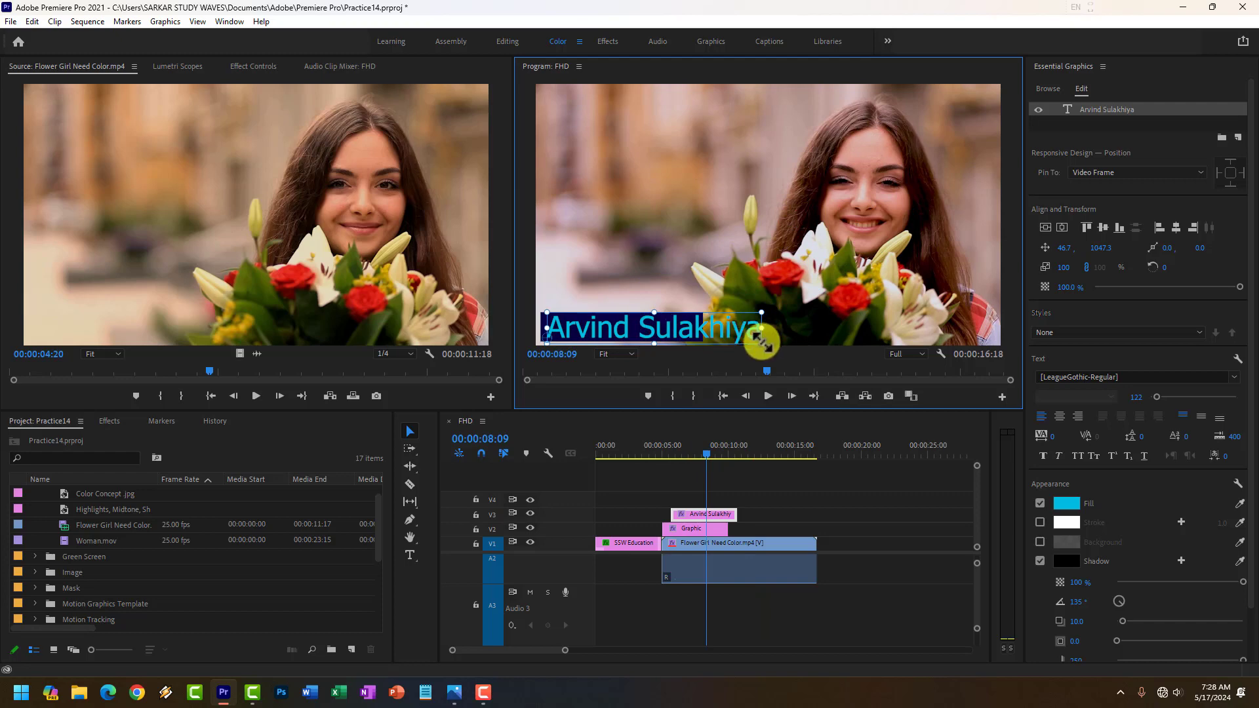
pyautogui.moveTo(757, 340); pyautogui.dragTo(640, 324)
# Play the sequence from 00:00:04:19 to preview the rectangle and name over the flower girl clip.
pyautogui.moveTo(707, 456); pyautogui.dragTo(658, 458)
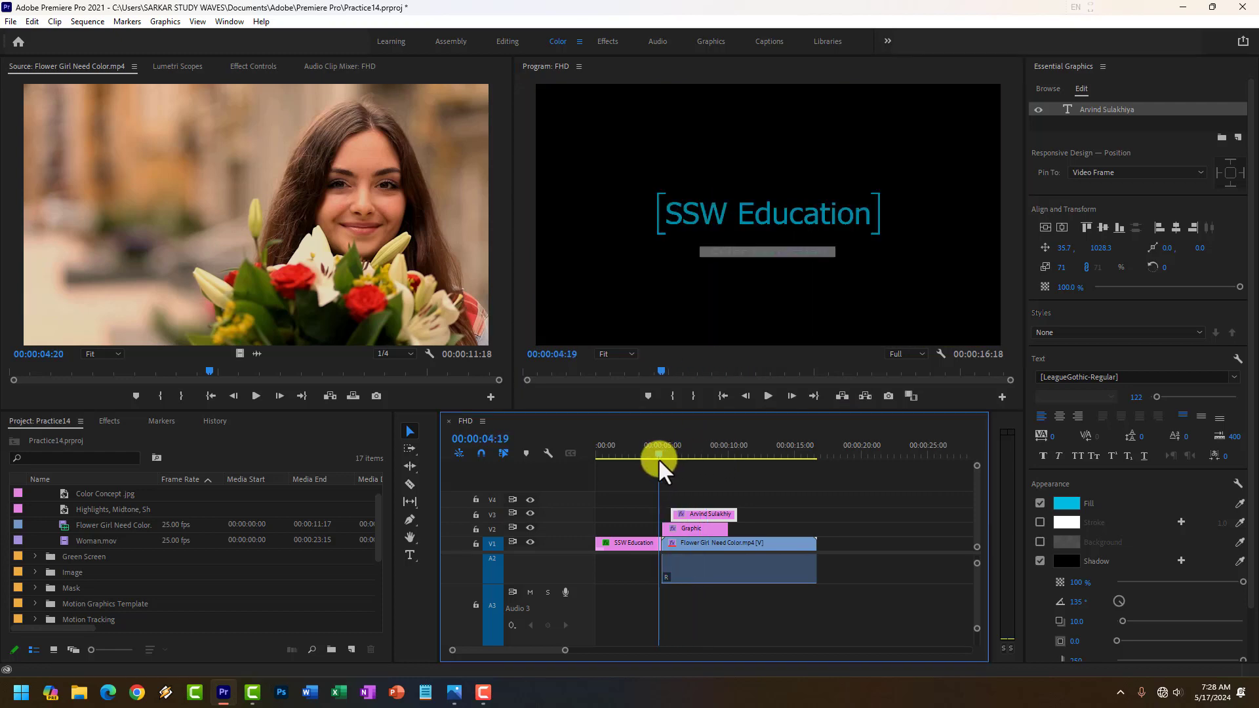
pyautogui.click(768, 396)
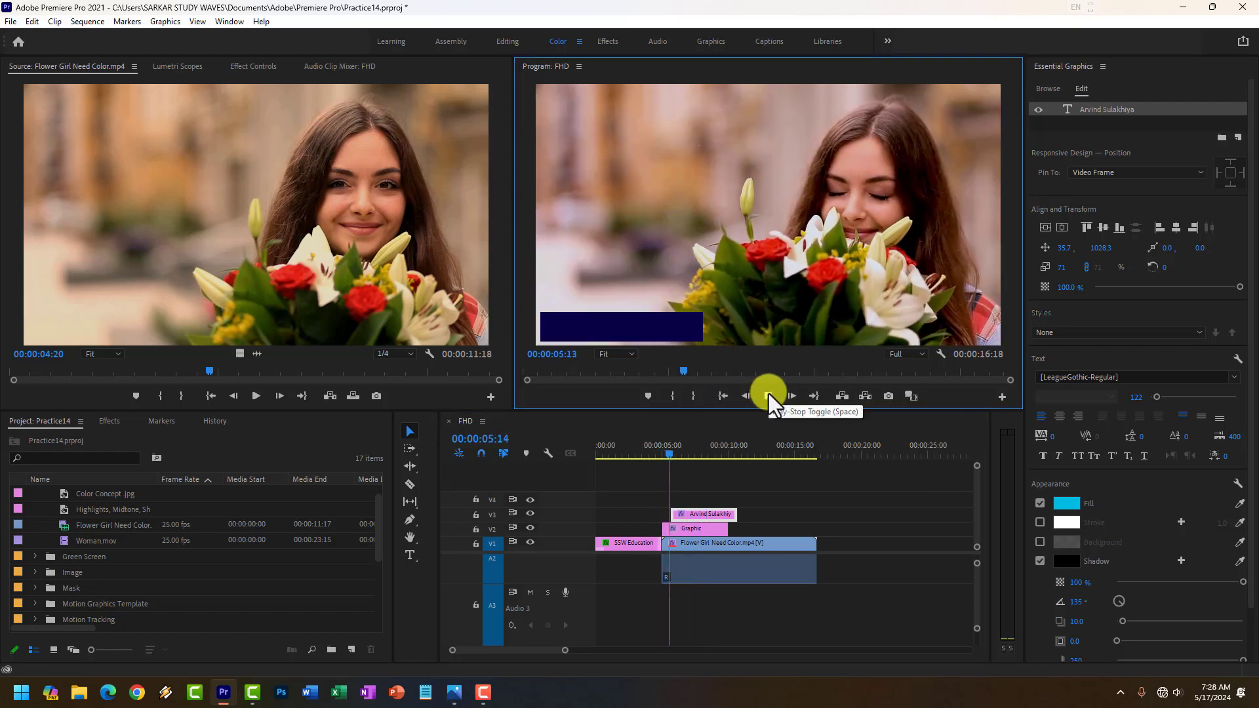
pyautogui.click(768, 396)
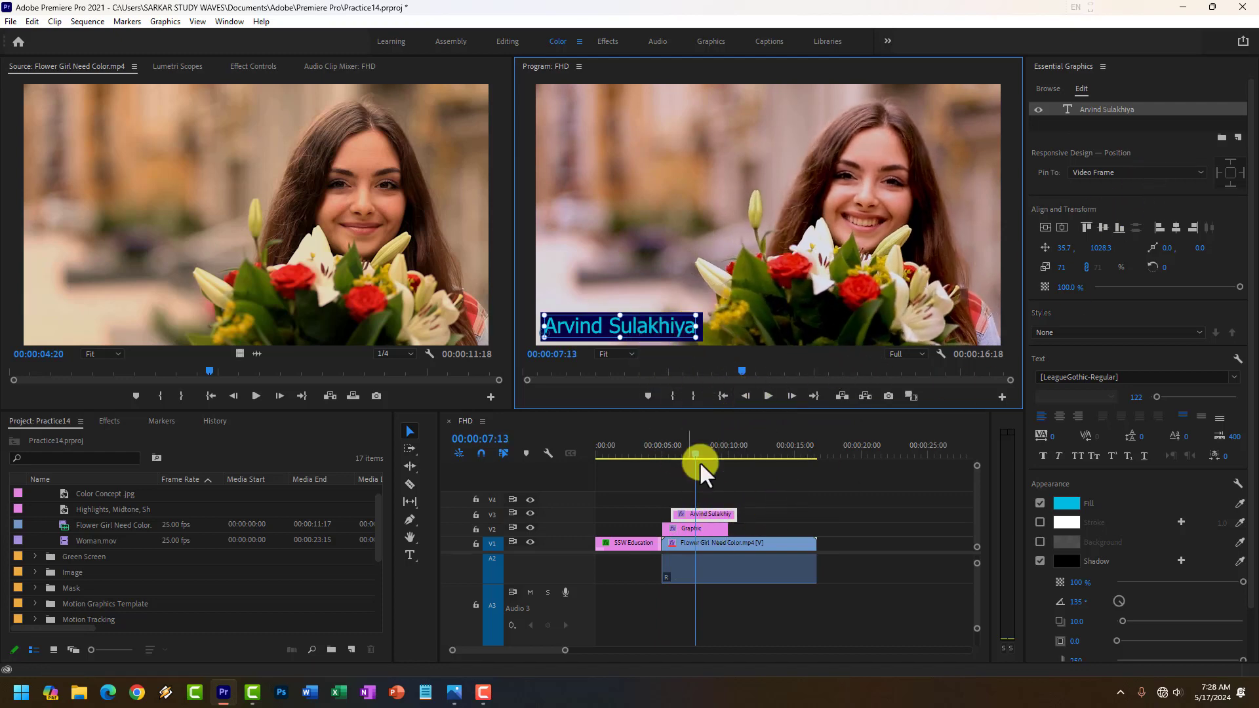
# Enable Position keyframing on the V2 rectangle graphic and set Position to 266, 541 at 00:00:05:01.
pyautogui.moveTo(695, 456); pyautogui.dragTo(660, 466)
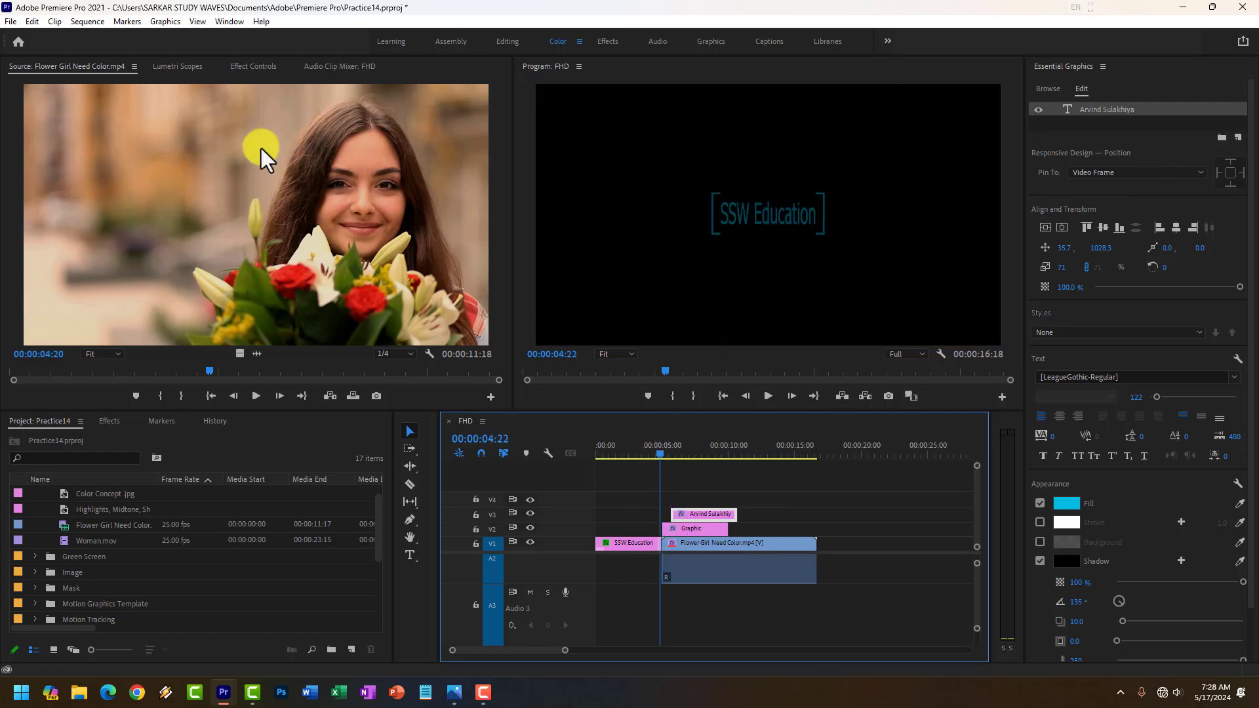
pyautogui.click(251, 67)
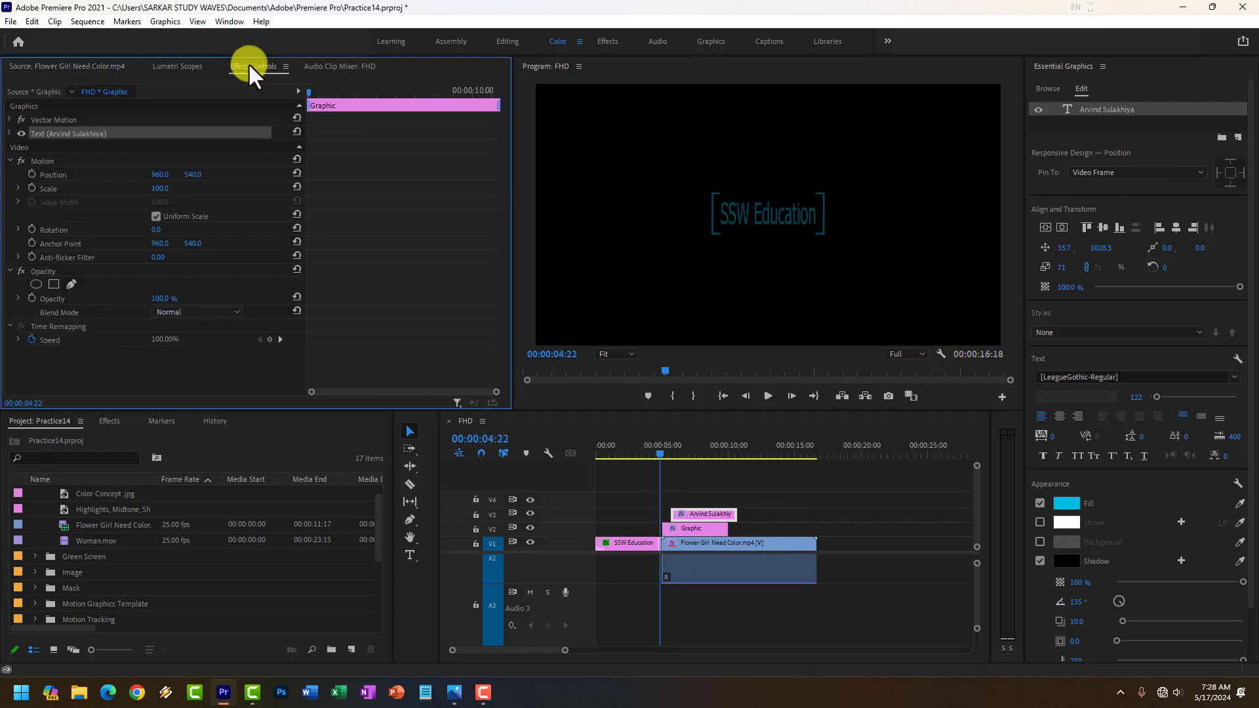
pyautogui.click(699, 531)
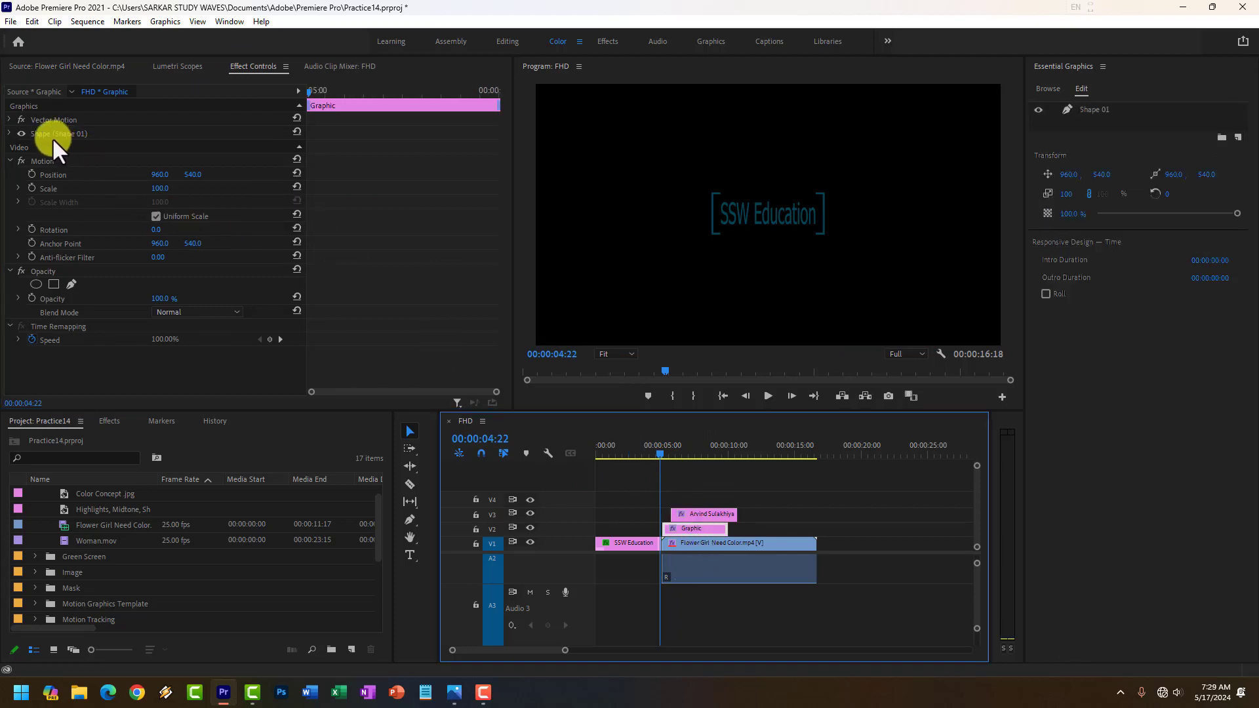
pyautogui.click(52, 176)
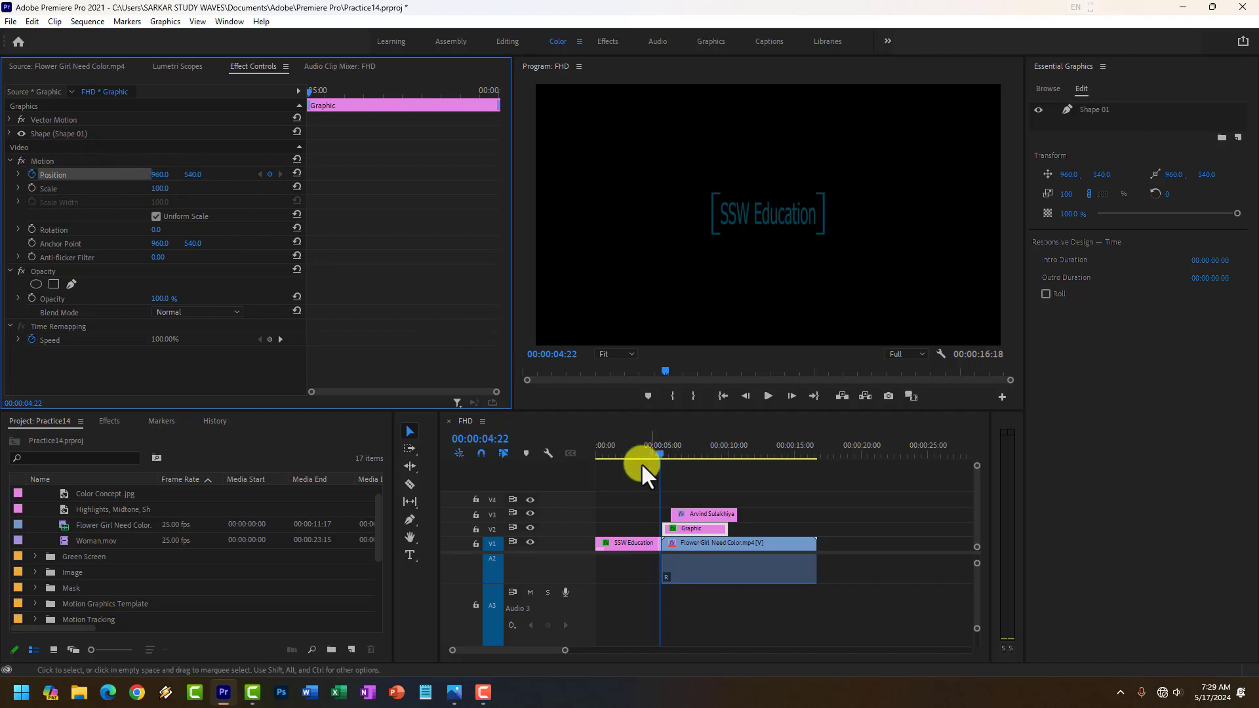
pyautogui.click(663, 454)
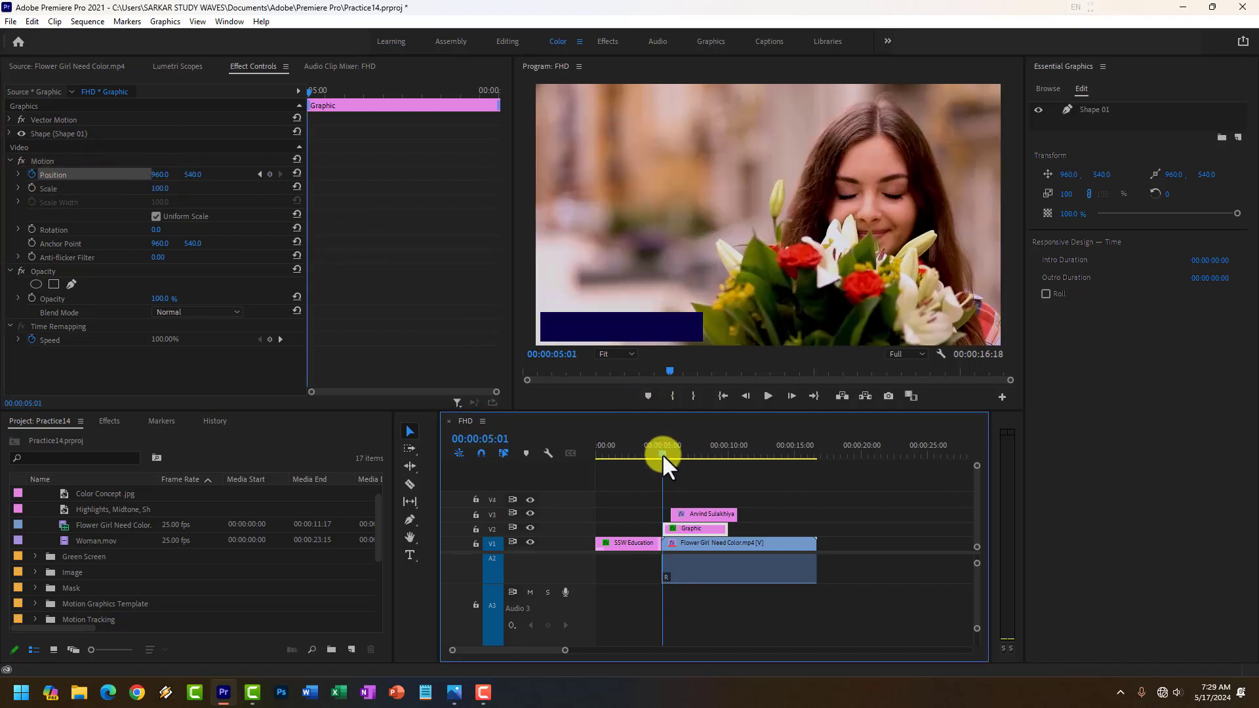
pyautogui.click(662, 454)
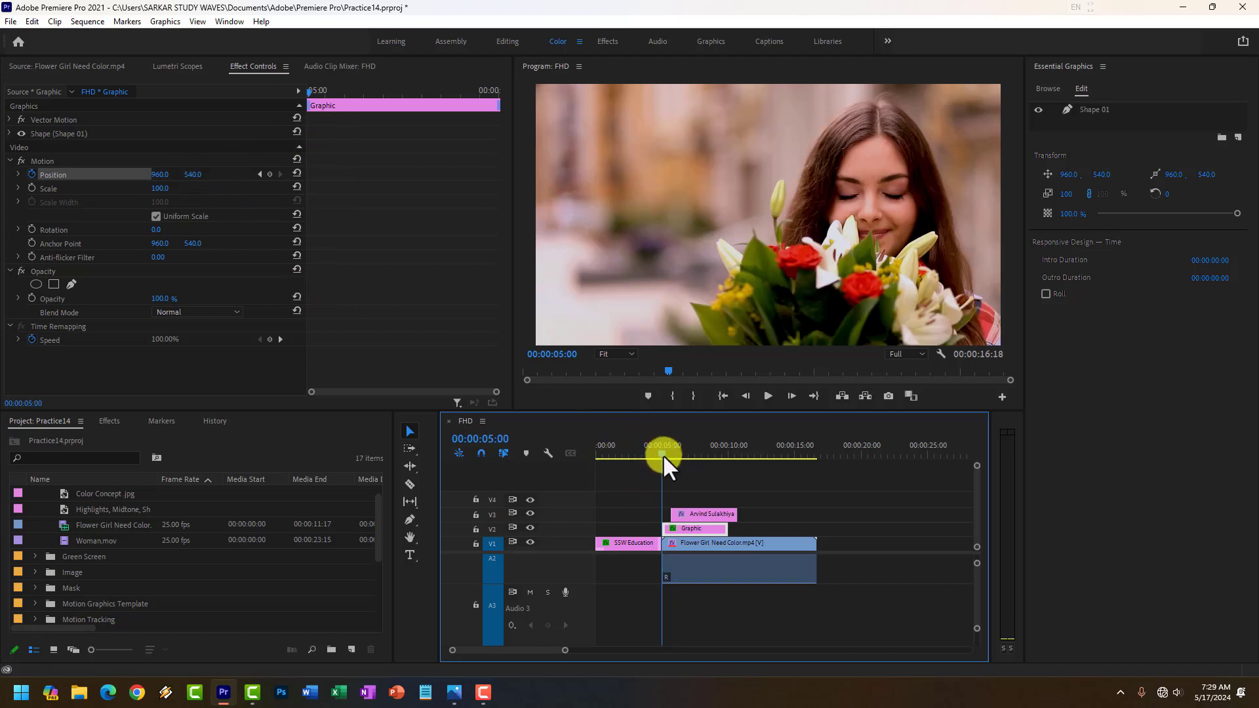
pyautogui.click(663, 455)
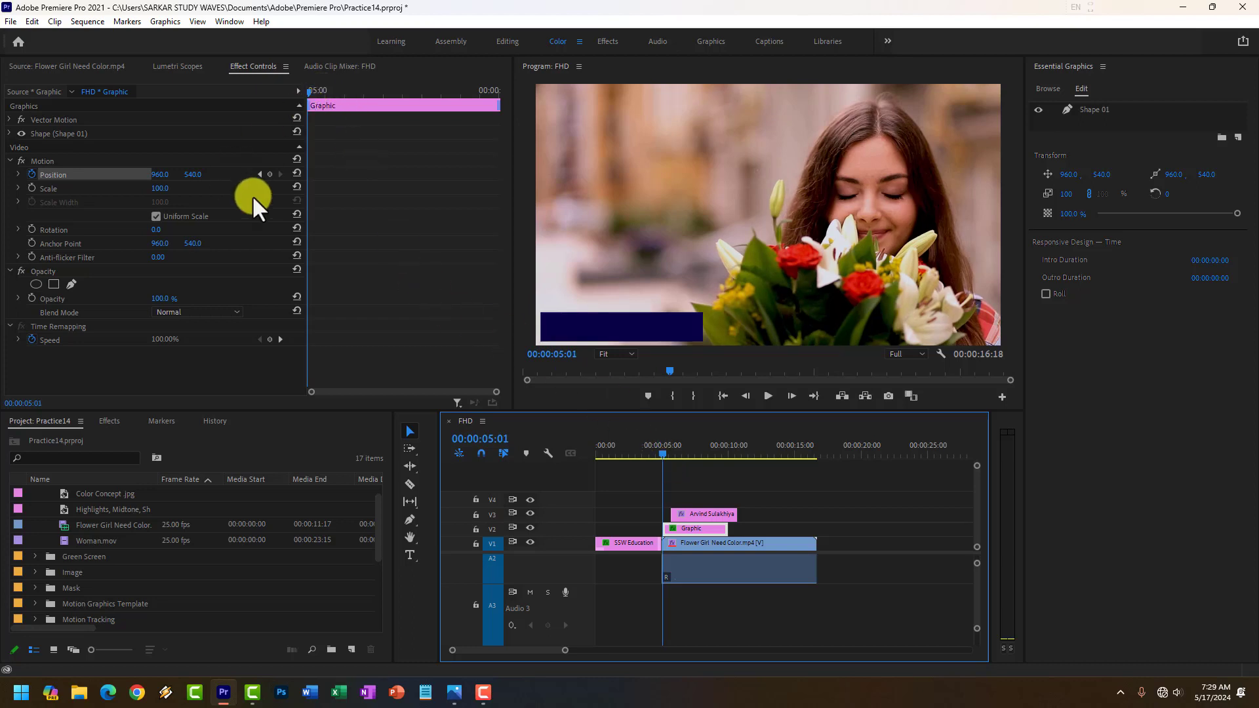
pyautogui.moveTo(190, 175)
pyautogui.mouseDown()
pyautogui.moveTo(23, 176)
pyautogui.moveTo(167, 177)
pyautogui.mouseUp()
# Add a second Position keyframe of 961, 541 to the rectangle graphic at 00:00:05:15.
pyautogui.click(666, 452)
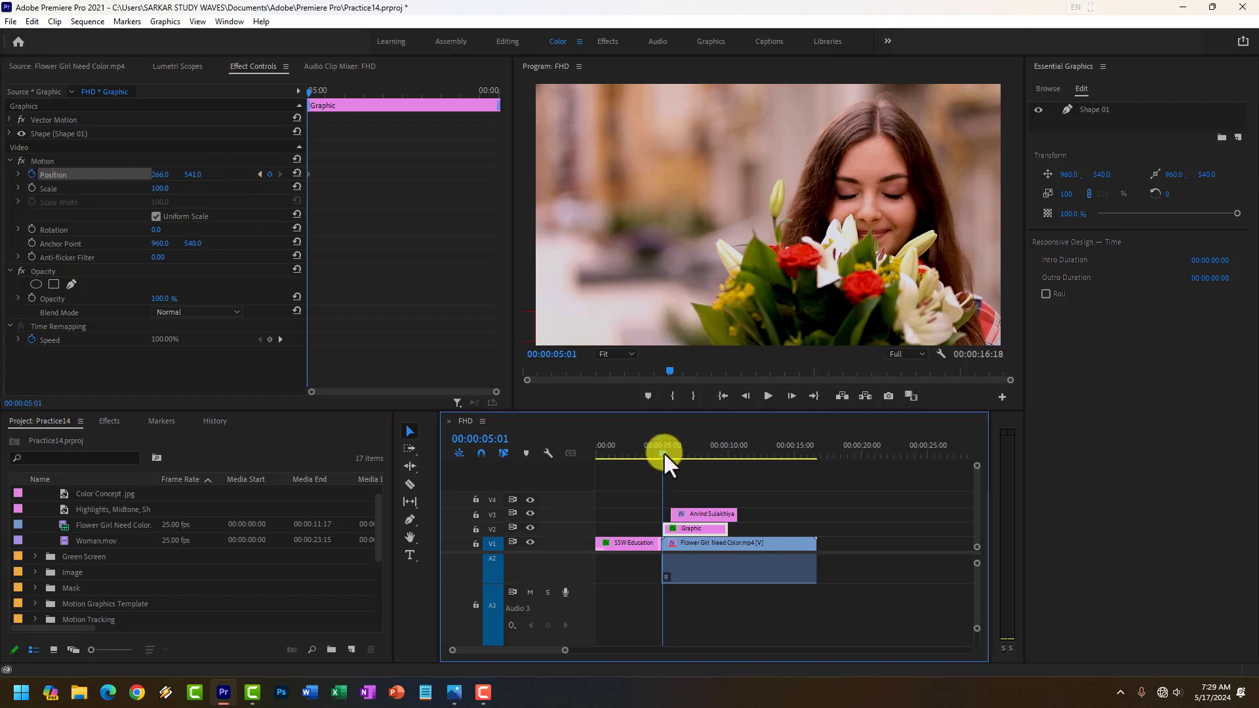
pyautogui.moveTo(667, 452); pyautogui.dragTo(671, 453)
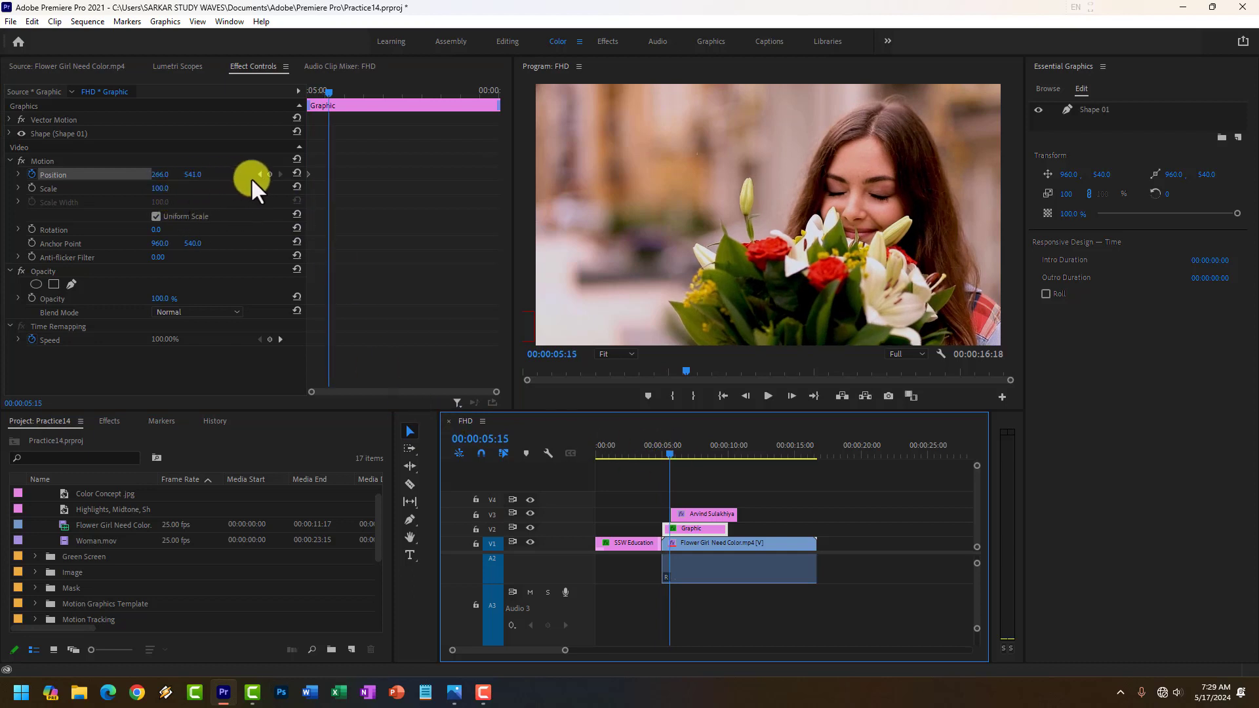
pyautogui.moveTo(160, 175); pyautogui.dragTo(621, 196)
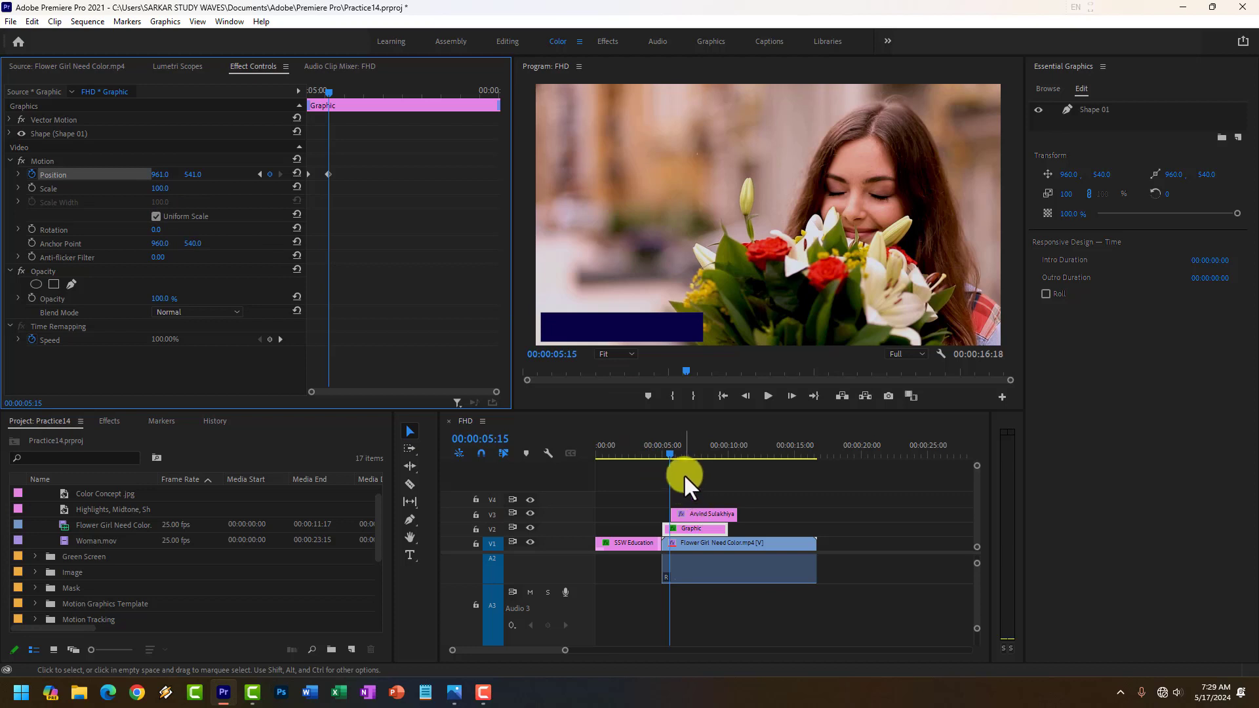
# Enable Opacity keyframing on the V3 name text clip at 00:00:05:17 and set its Opacity to 0%.
pyautogui.click(672, 454)
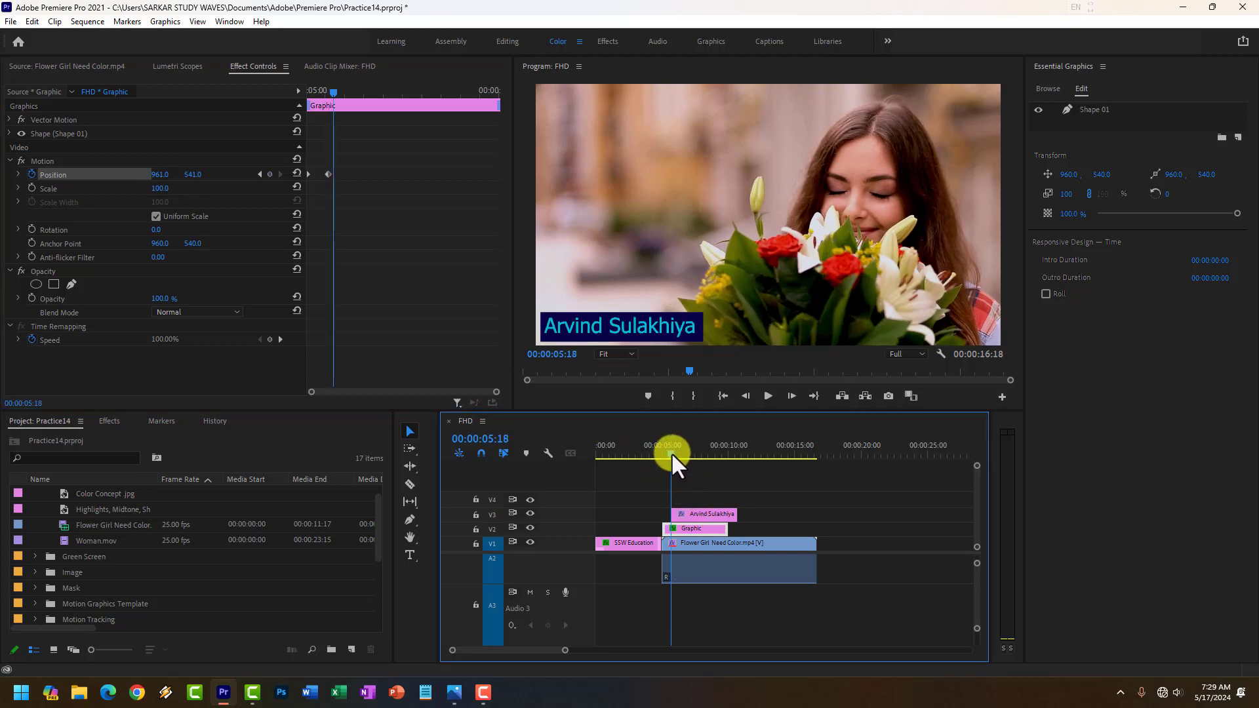
pyautogui.press('Left')
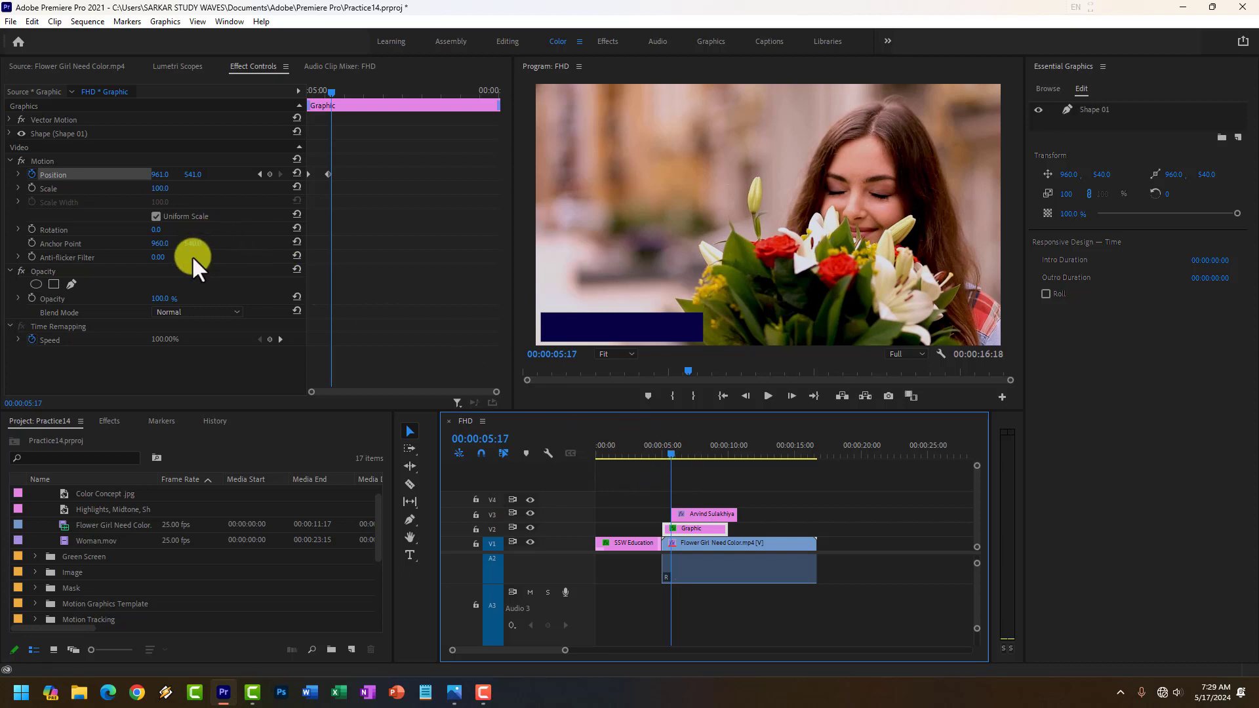
pyautogui.click(32, 299)
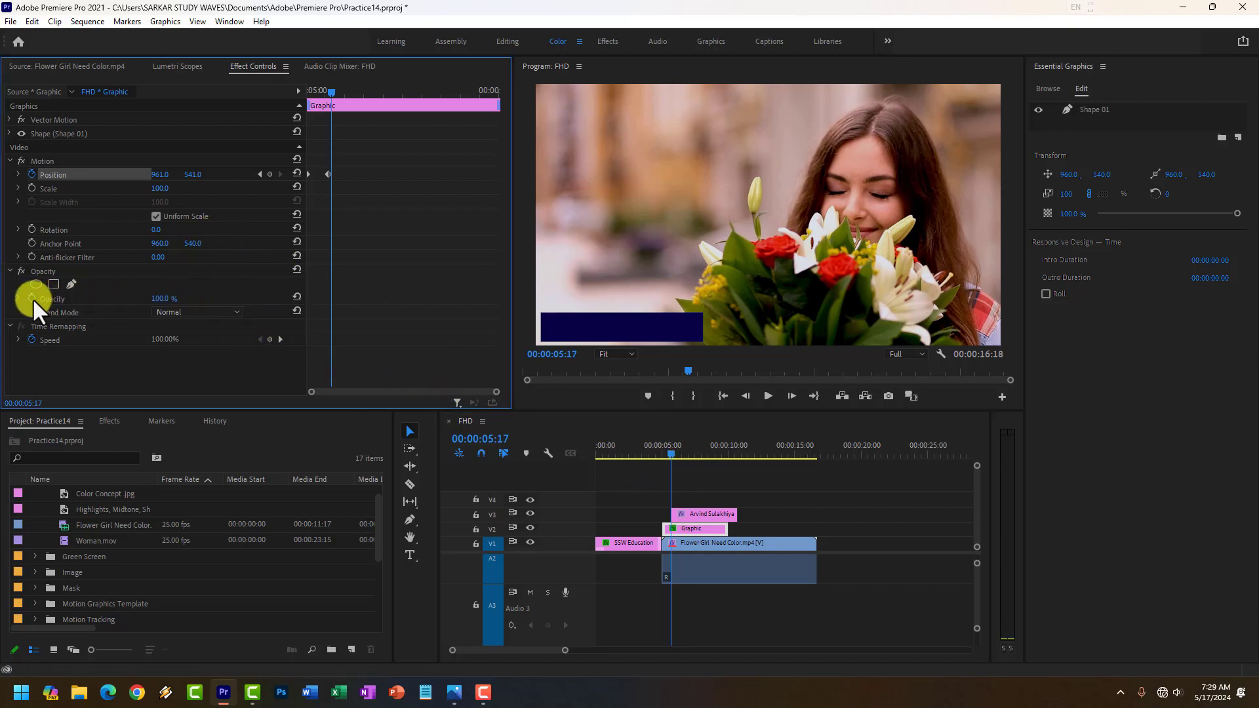
pyautogui.moveTo(160, 298); pyautogui.dragTo(244, 303)
pyautogui.click(718, 515)
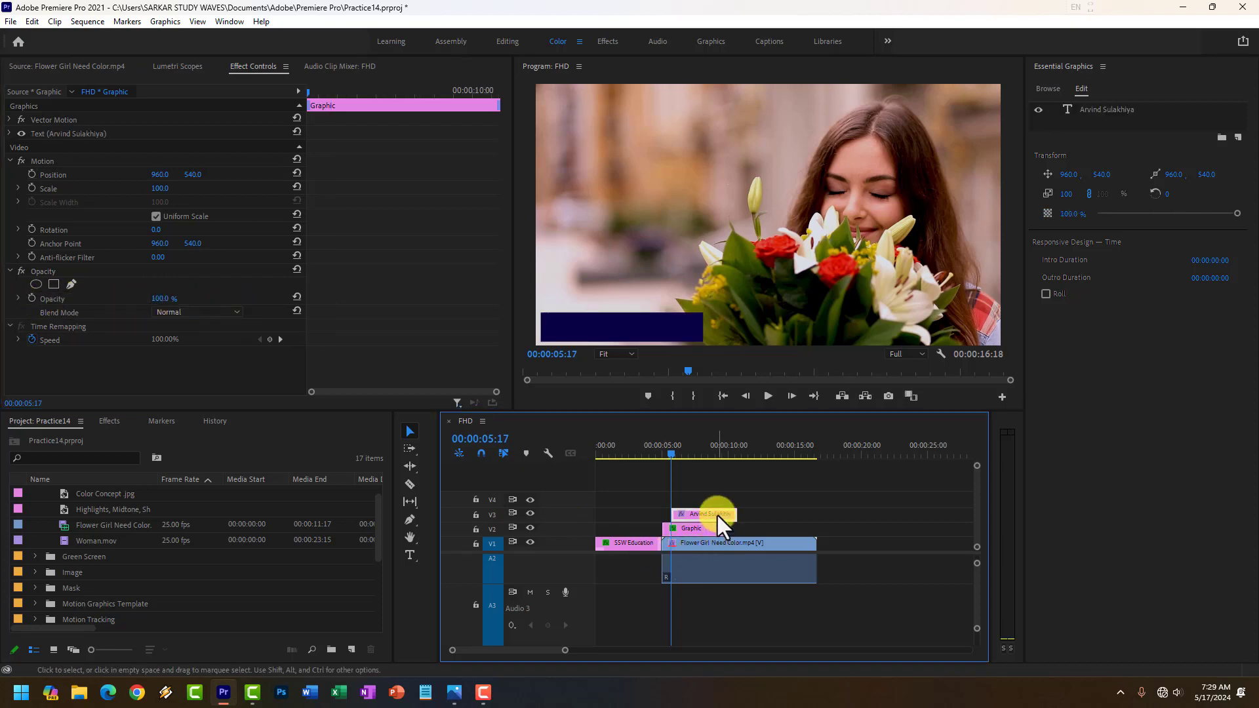
pyautogui.click(58, 299)
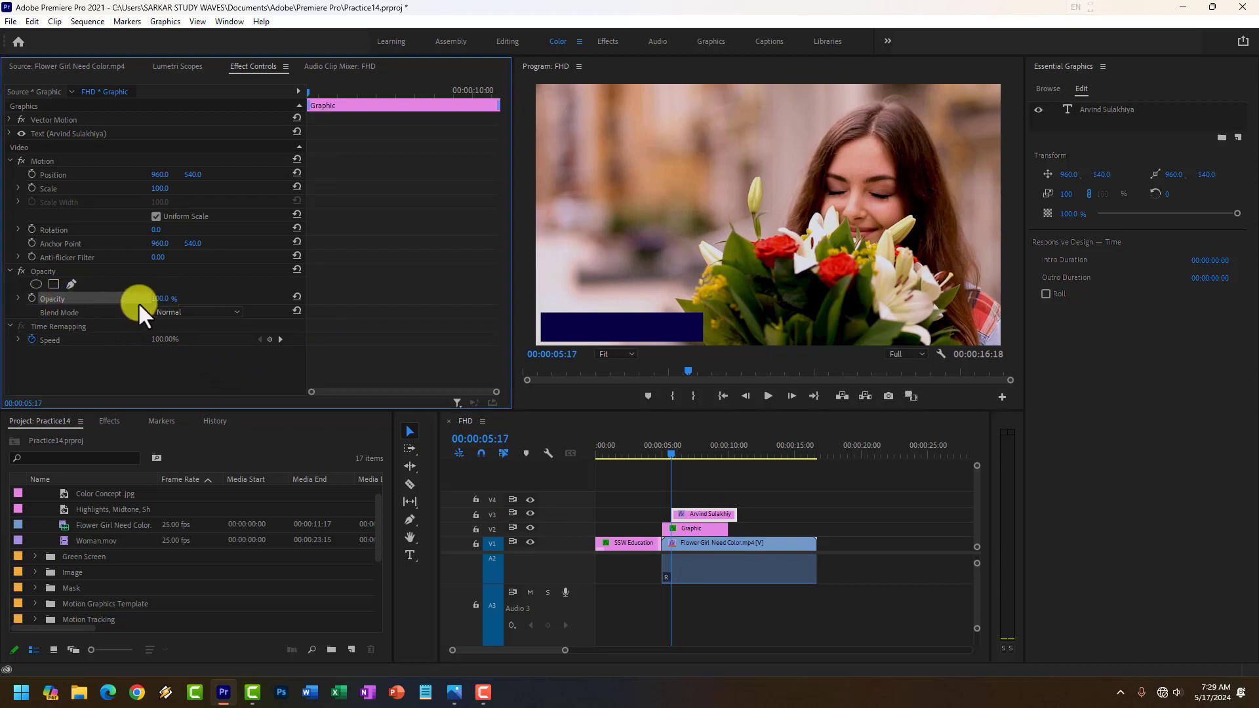
pyautogui.click(32, 299)
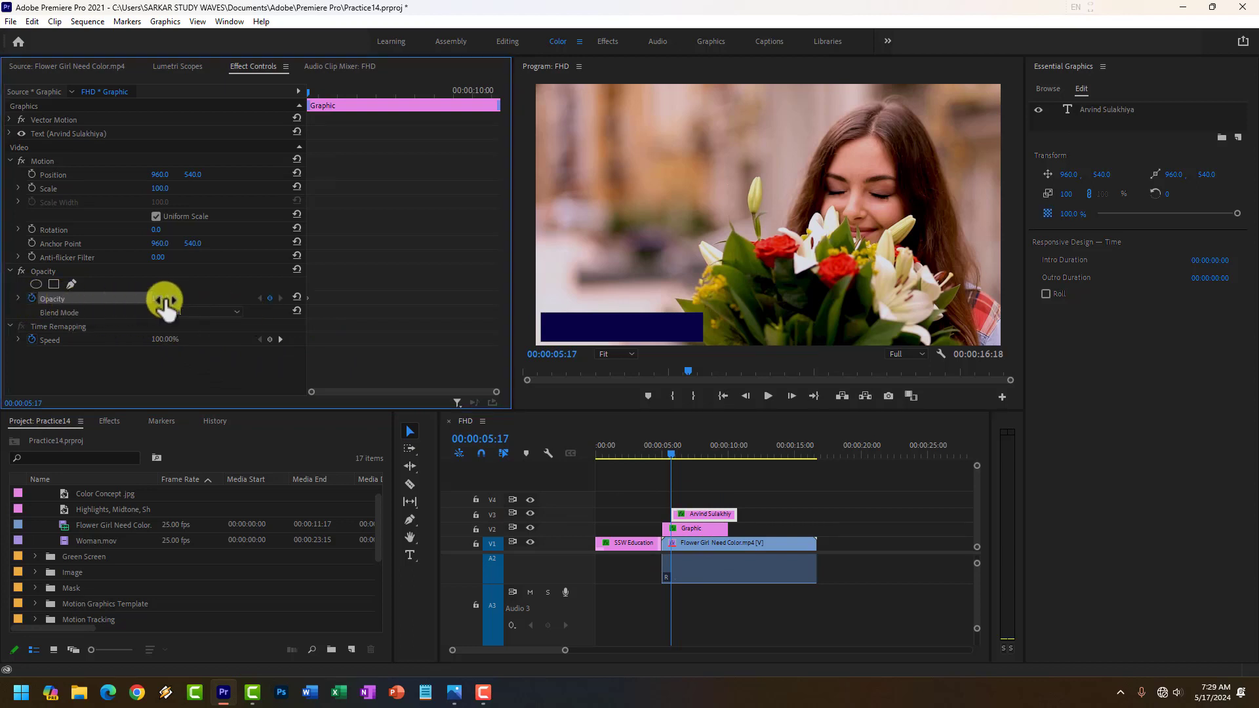
pyautogui.moveTo(167, 303); pyautogui.dragTo(126, 300)
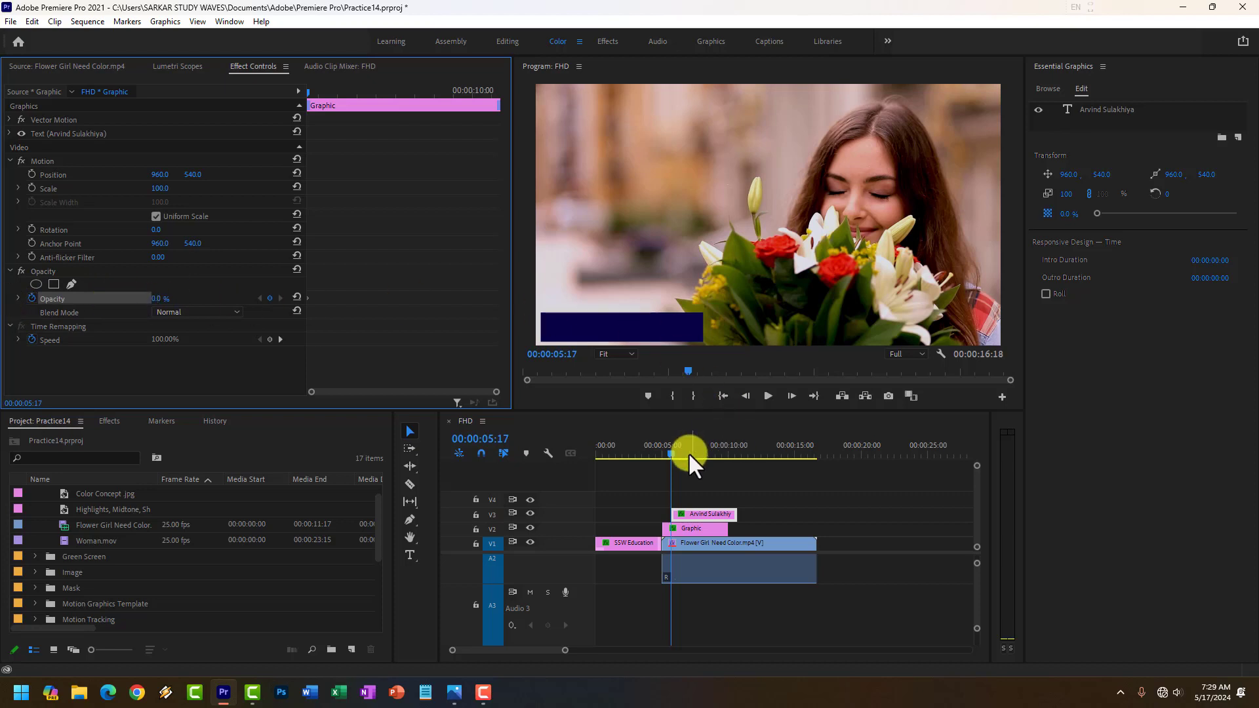
# Add Opacity keyframes to the name text clip: 35% at 00:00:06:01 and 100% at 00:00:06:17.
pyautogui.moveTo(672, 452); pyautogui.dragTo(676, 451)
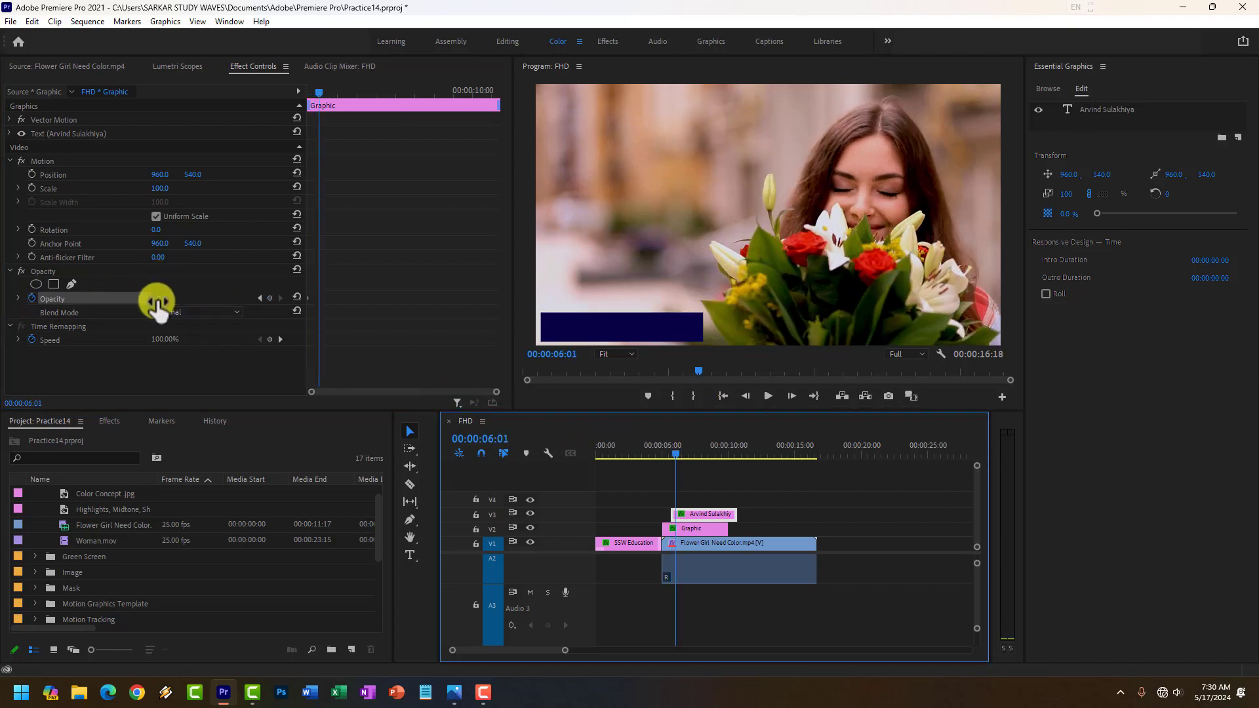
pyautogui.moveTo(157, 303); pyautogui.dragTo(296, 299)
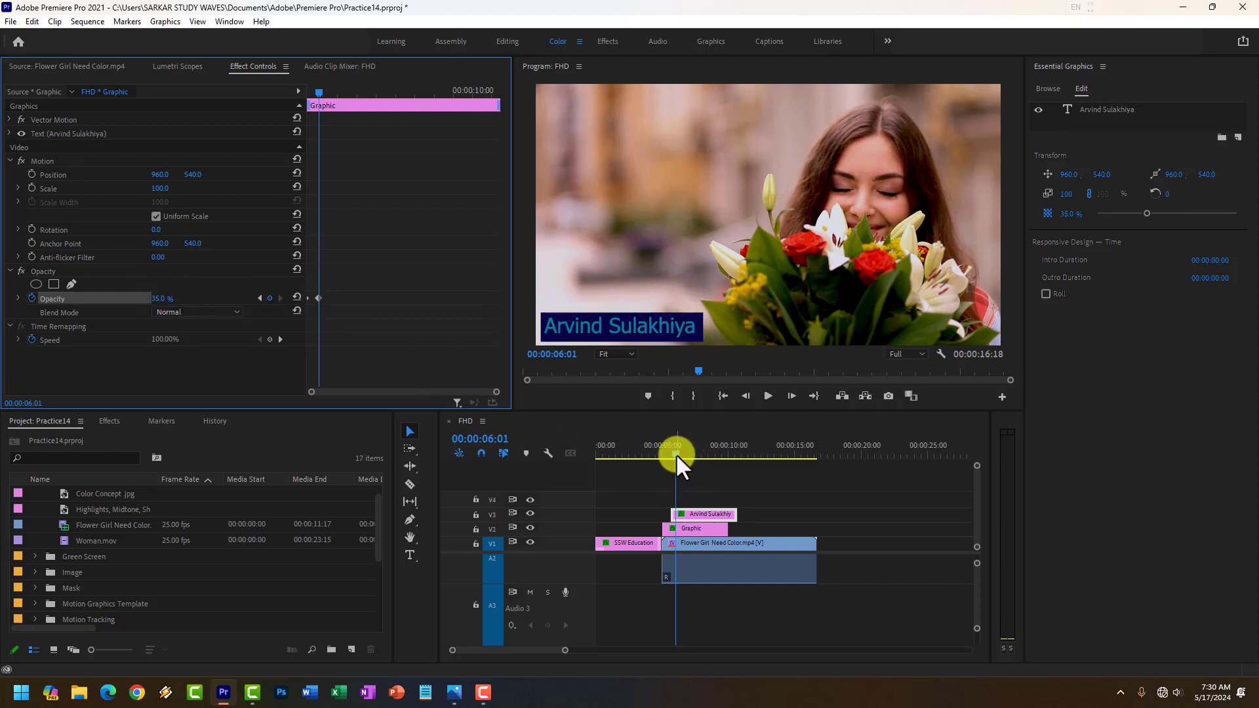
pyautogui.moveTo(676, 454); pyautogui.dragTo(684, 452)
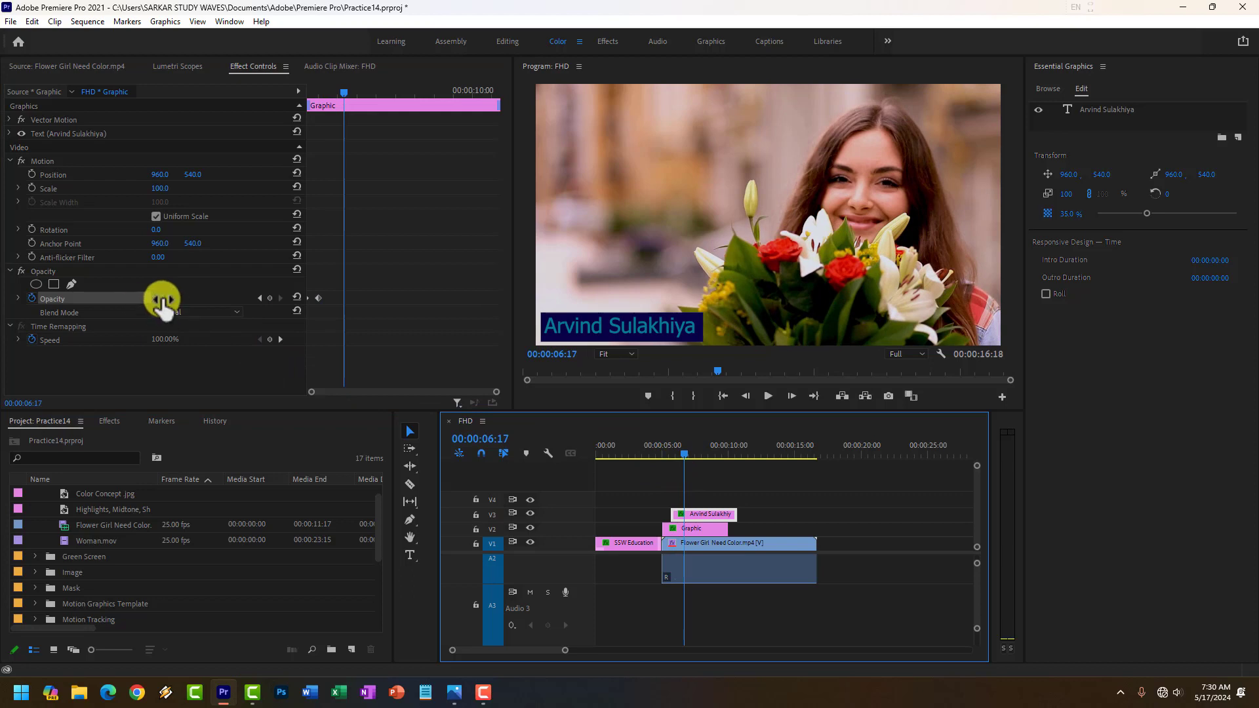
pyautogui.moveTo(162, 303); pyautogui.dragTo(281, 303)
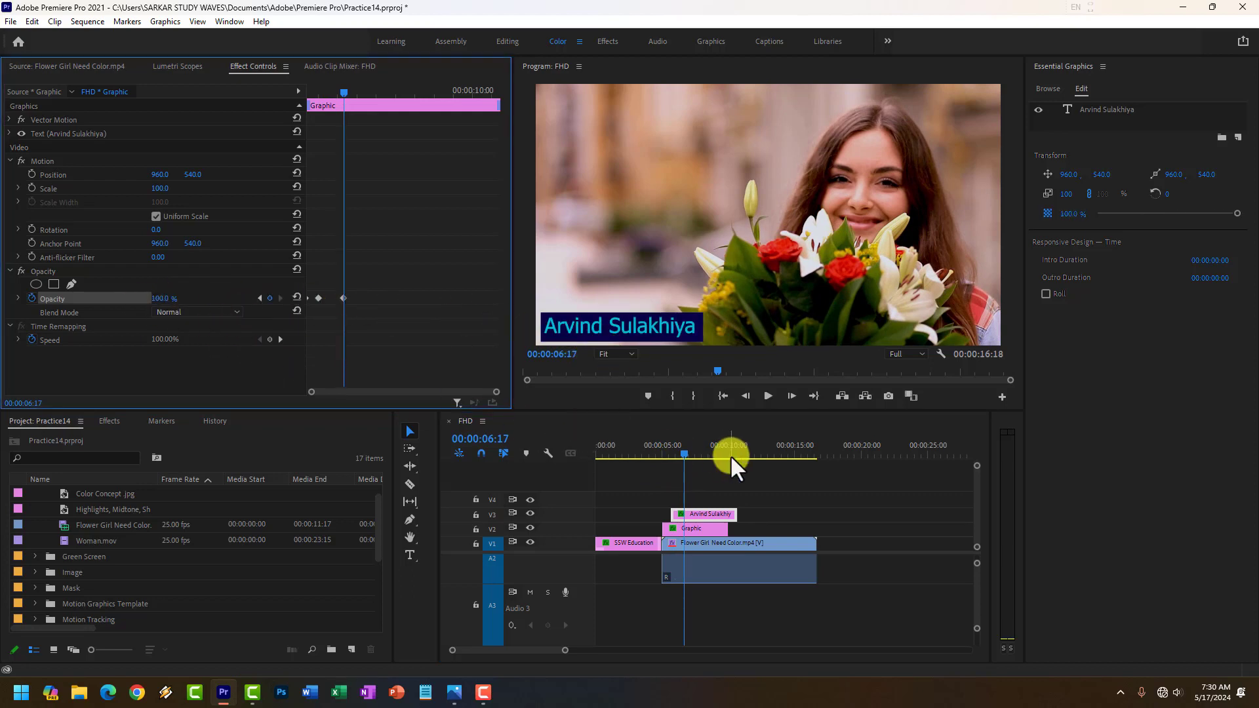
# Play the sequence from the beginning and replay it from 00:00:04:12 to preview the animated lower third.
pyautogui.moveTo(689, 455); pyautogui.dragTo(572, 464)
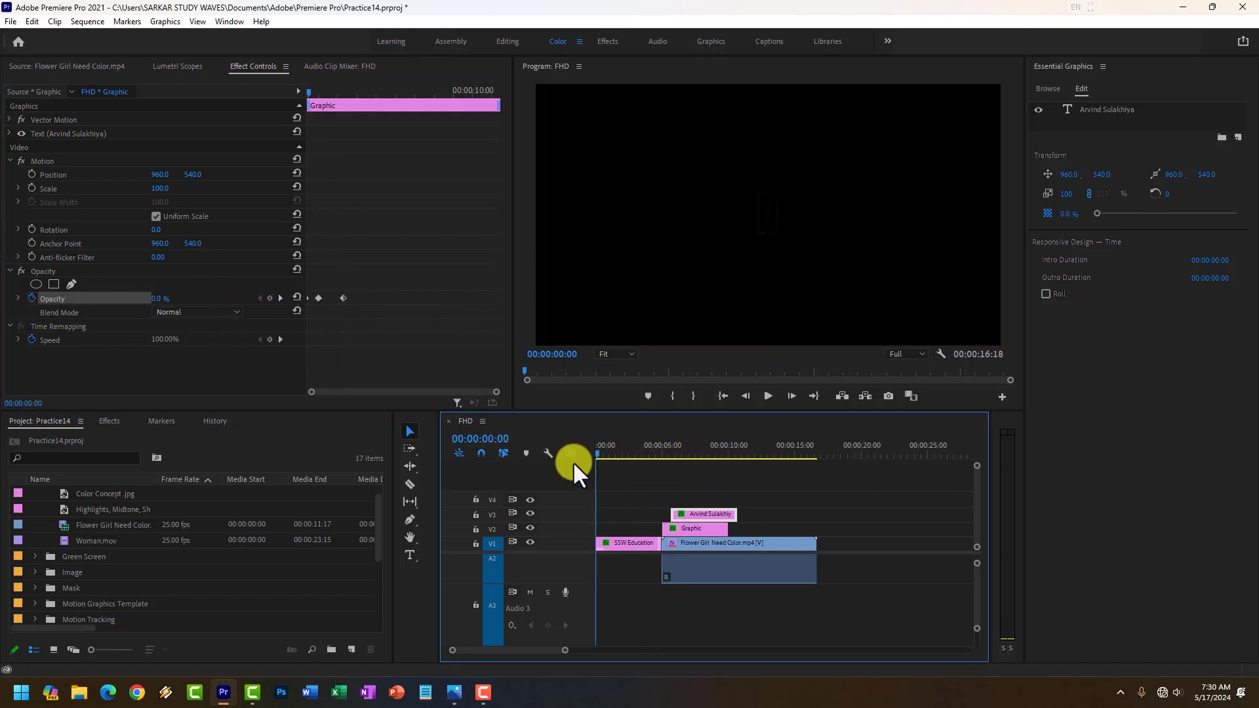
pyautogui.click(767, 396)
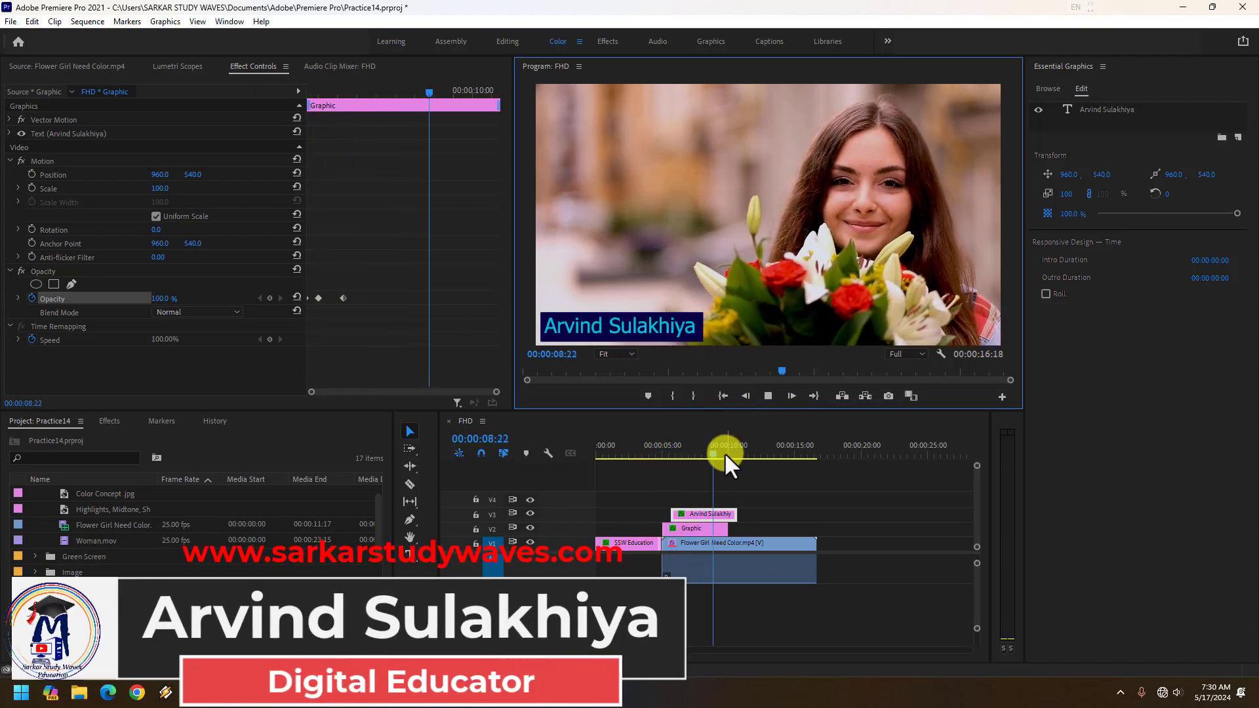
pyautogui.moveTo(719, 454); pyautogui.dragTo(655, 466)
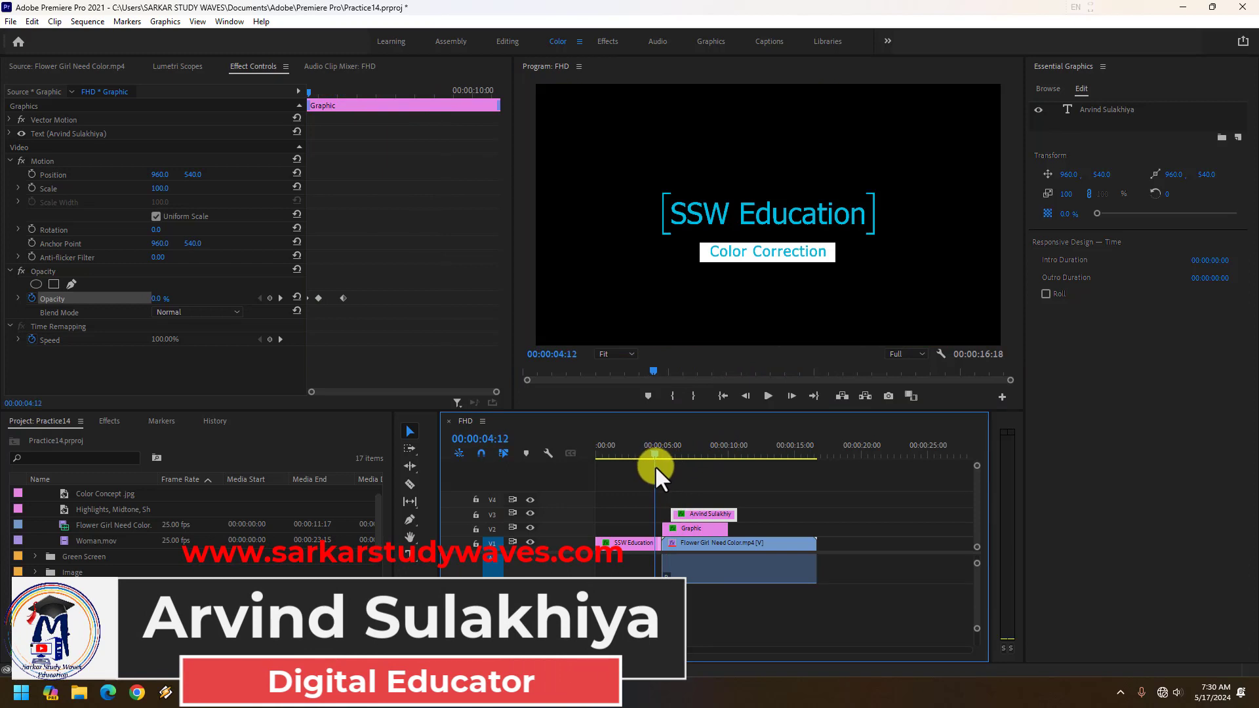
pyautogui.click(767, 394)
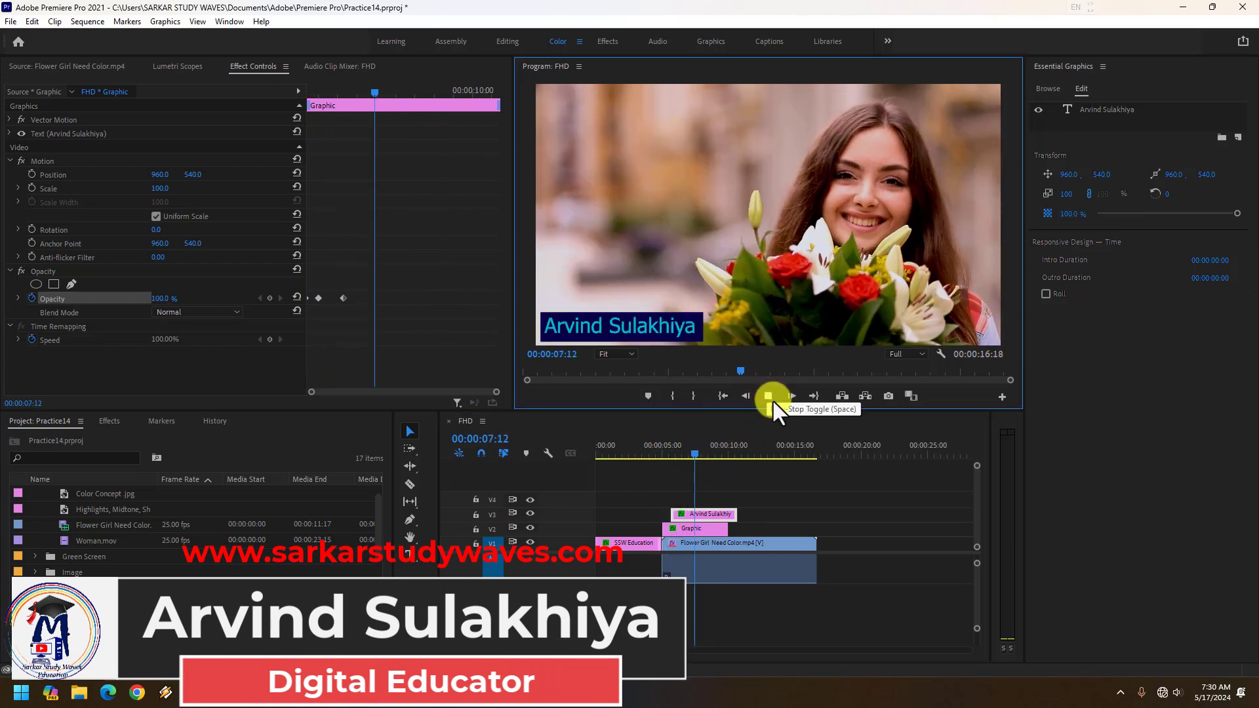
pyautogui.click(769, 397)
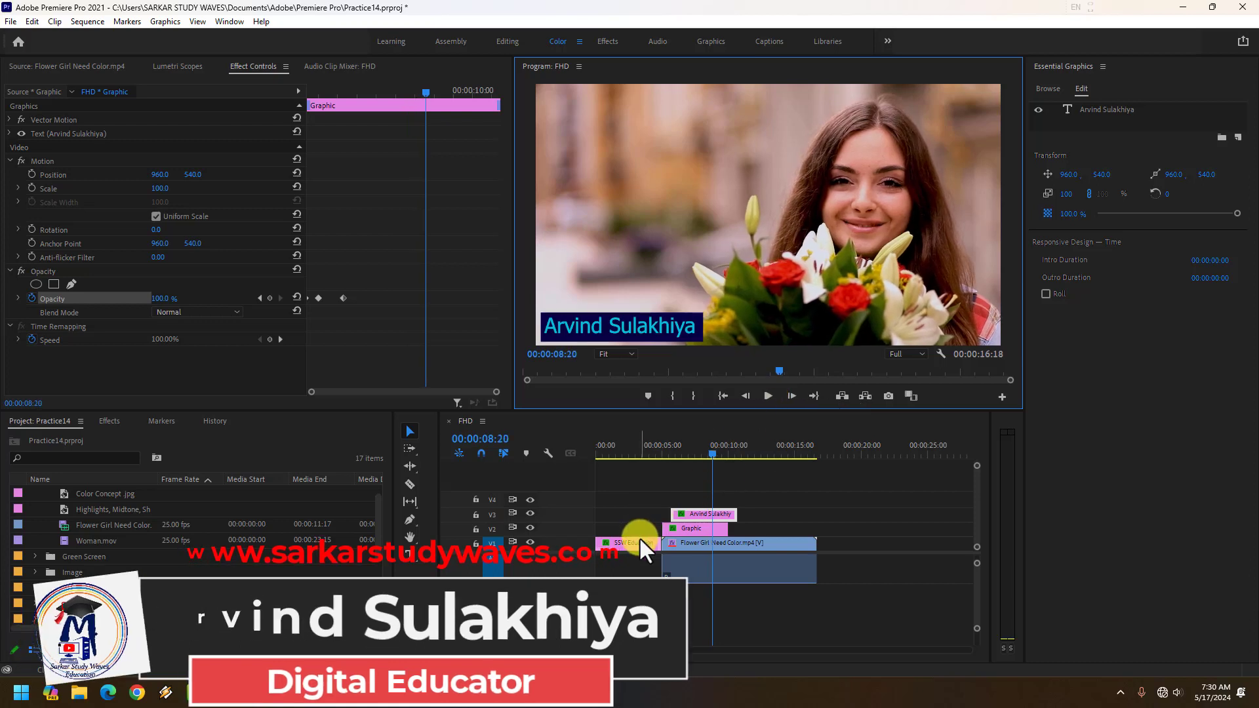